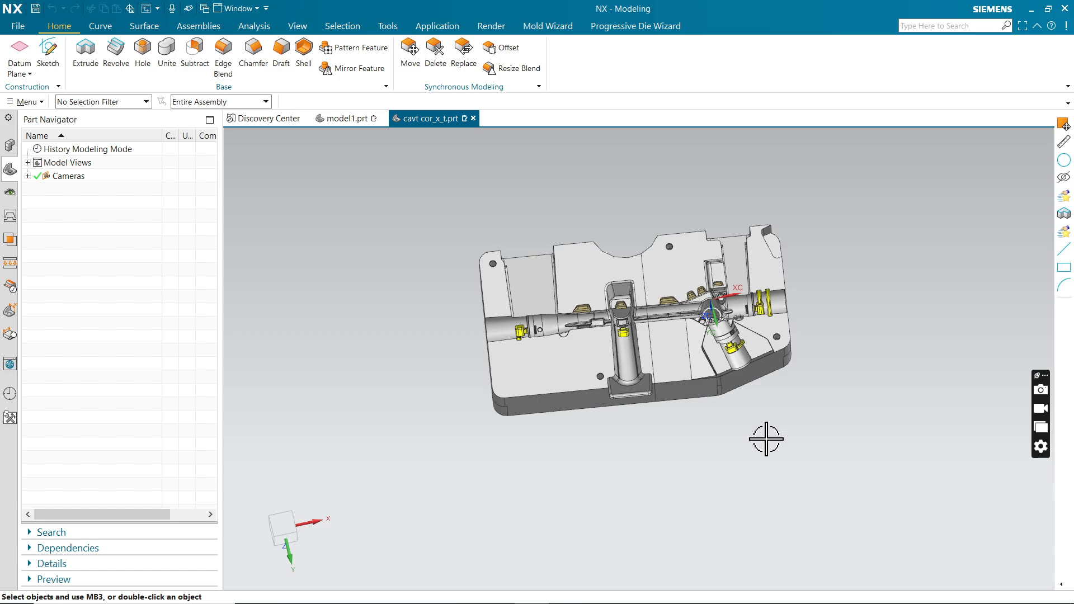
Switch to PowerMill and inspect the mould block's flat back and its cavity side.
key(F8)
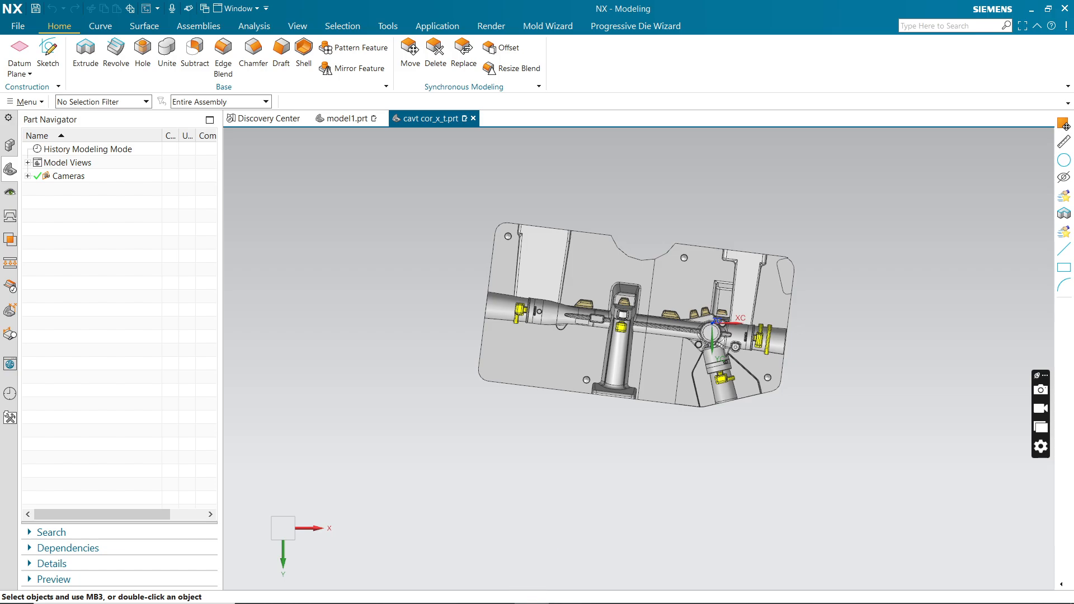
click(567, 592)
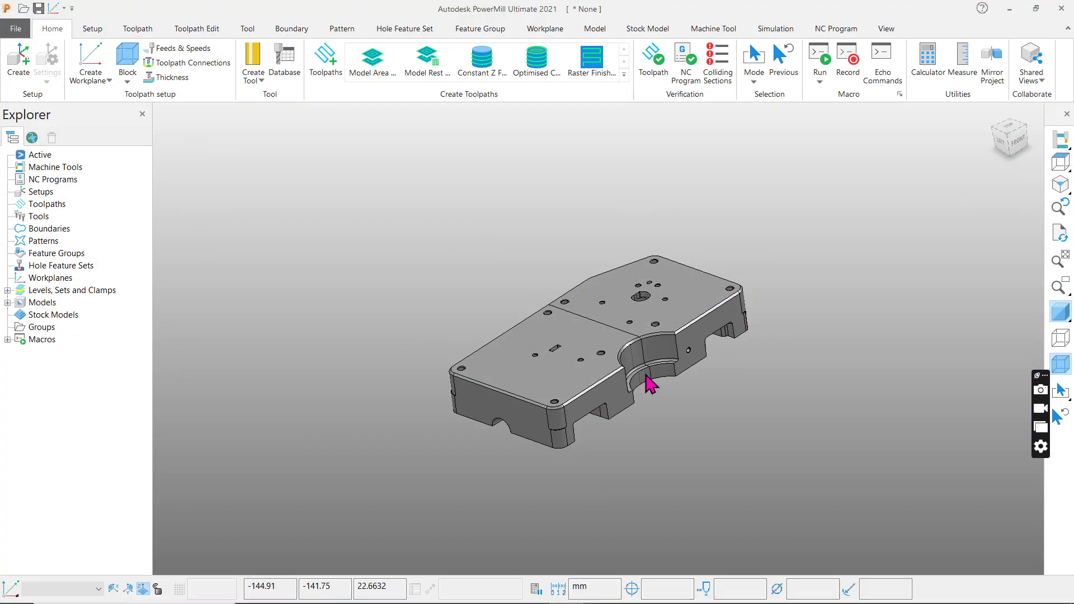
middle_drag(647, 384, 648, 482)
click(1060, 162)
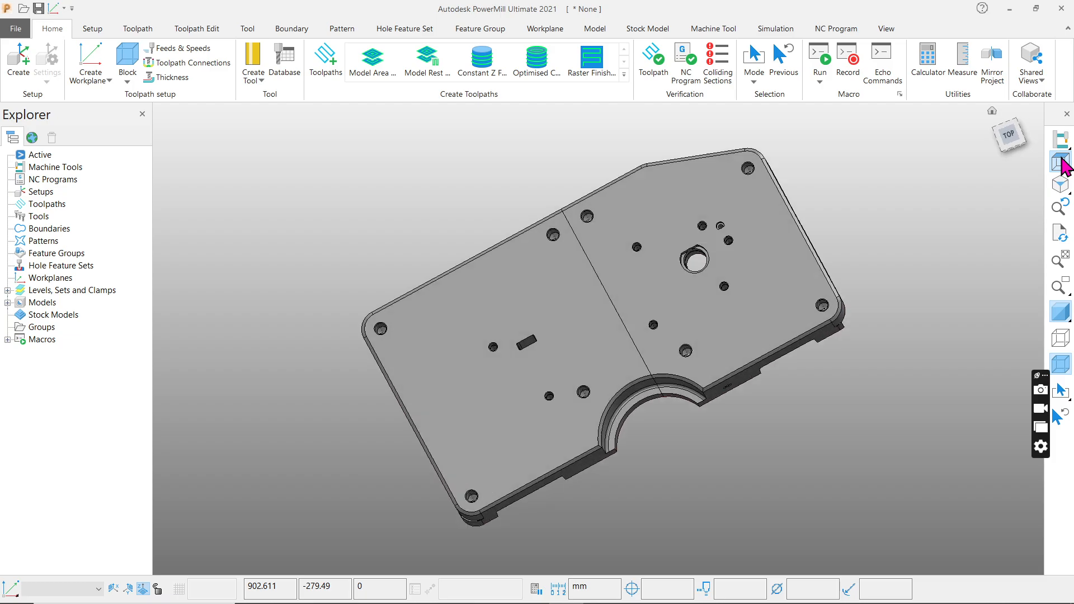
scroll(551, 270, down, 1)
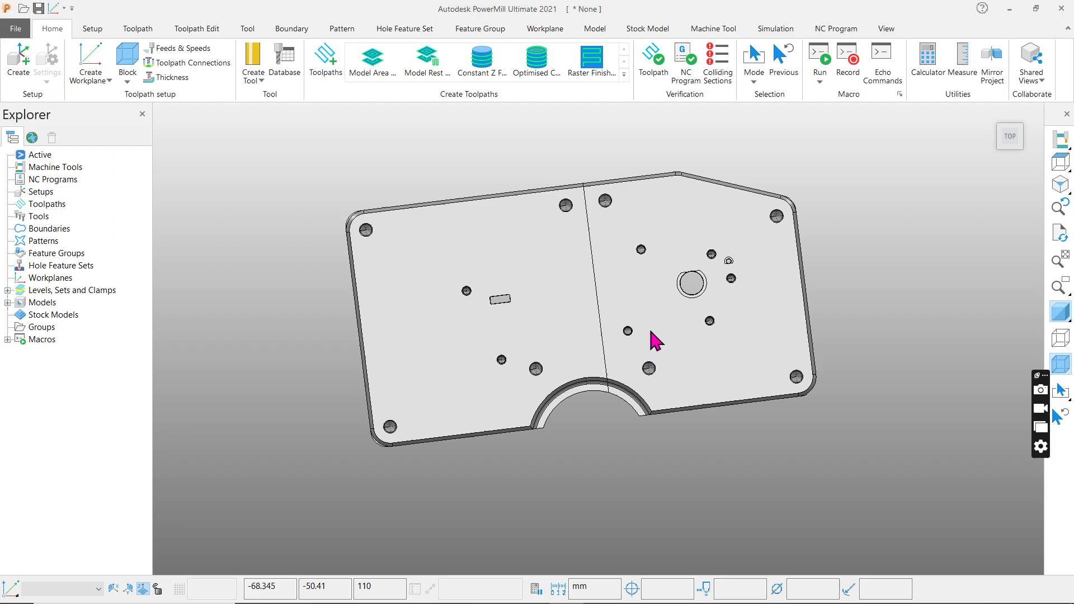
middle_drag(618, 445, 545, 299)
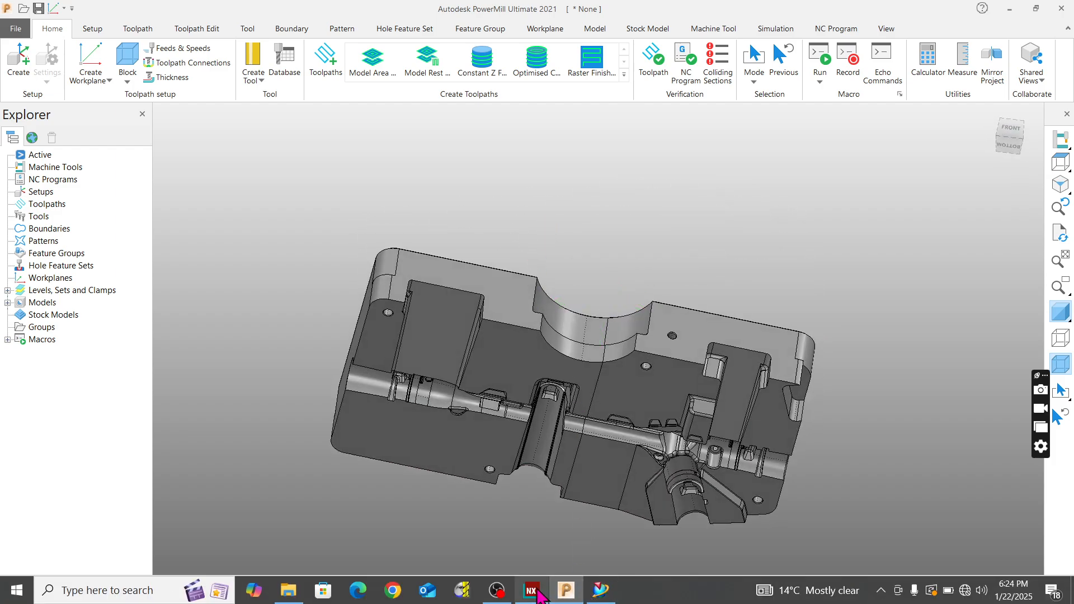
Switch back to NX and examine the cavity block's cavity face, side walls and yellow inserts from several angles.
click(539, 591)
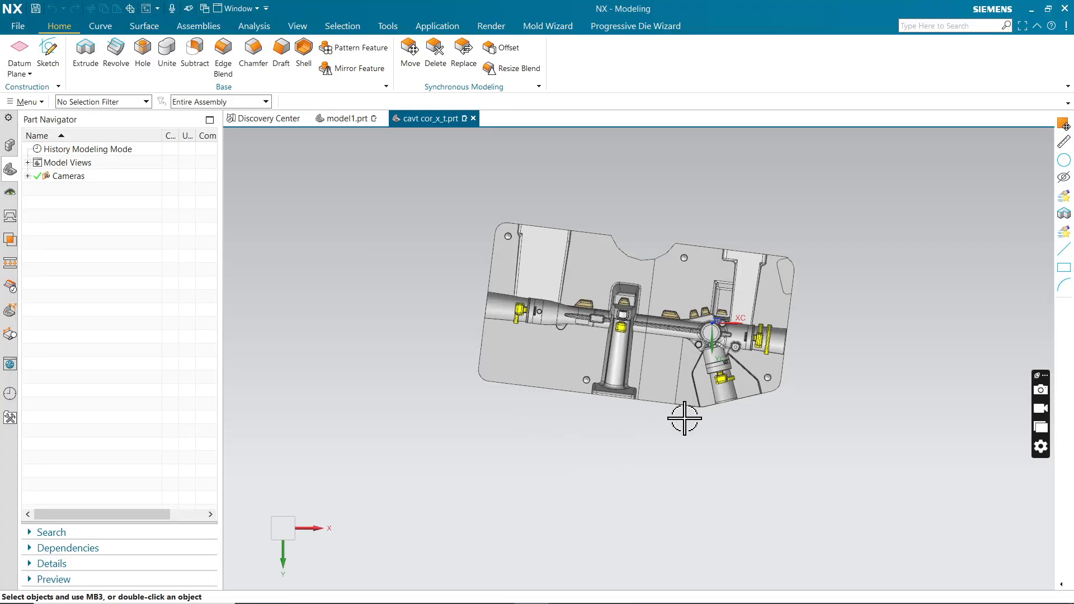
middle_drag(683, 414, 724, 417)
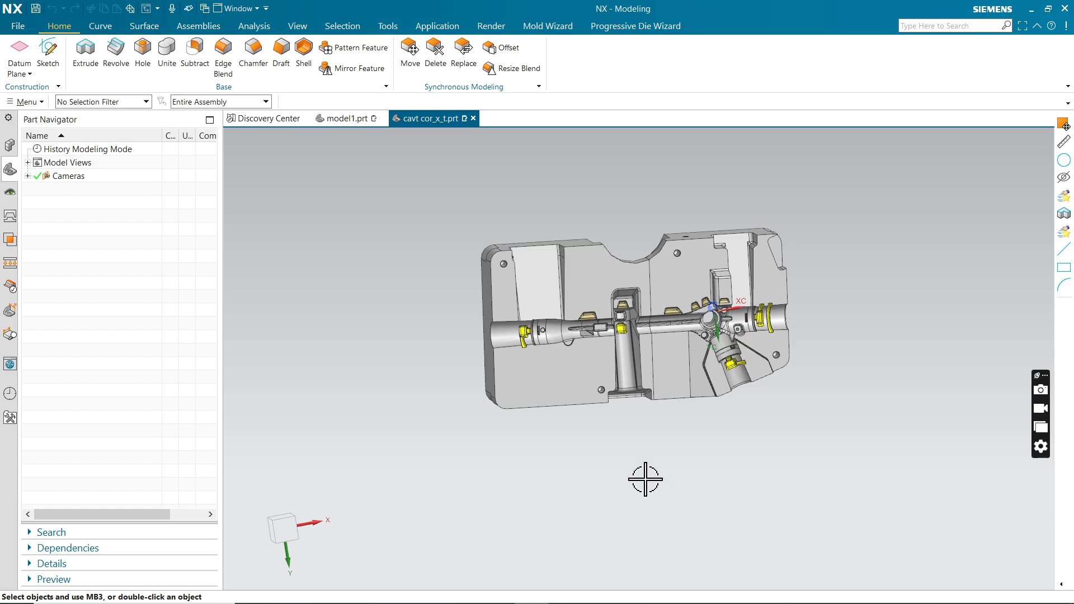
scroll(644, 479, up, 2)
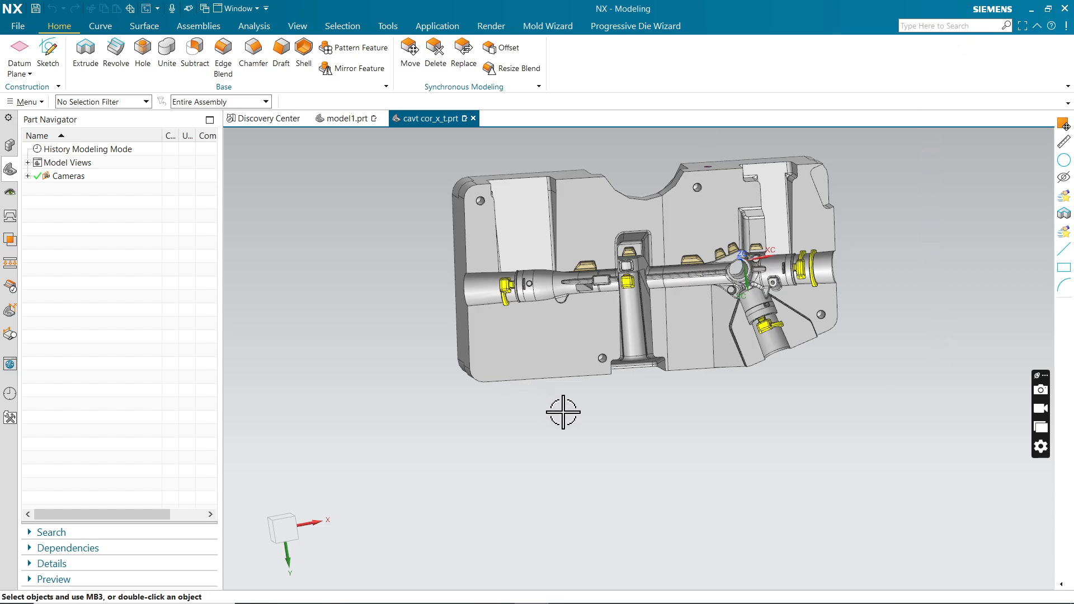
middle_drag(563, 410, 509, 342)
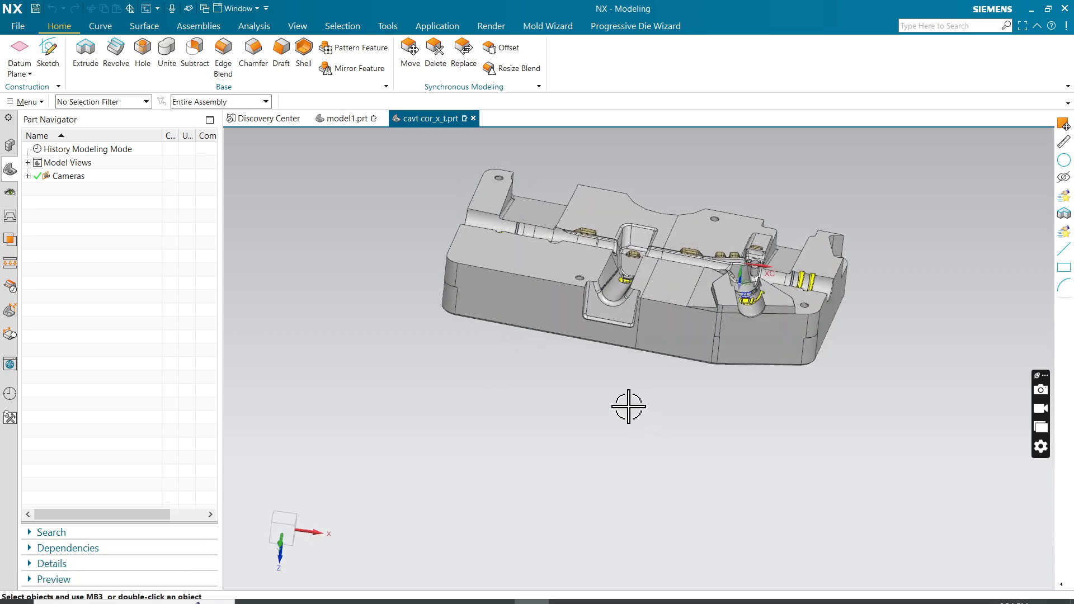
middle_drag(570, 399, 483, 433)
middle_drag(715, 352, 728, 412)
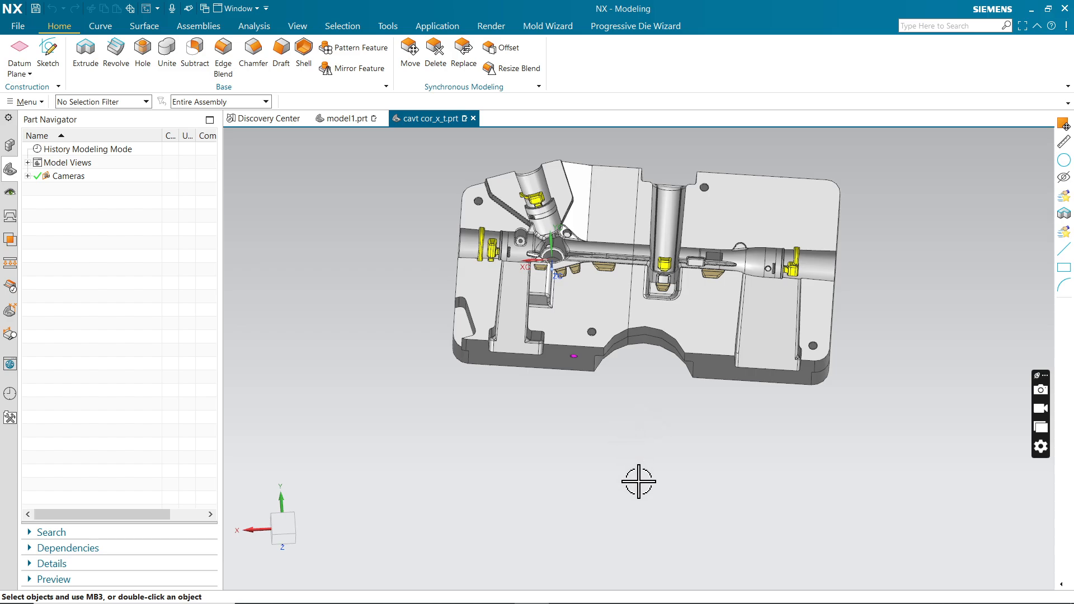
key(F8)
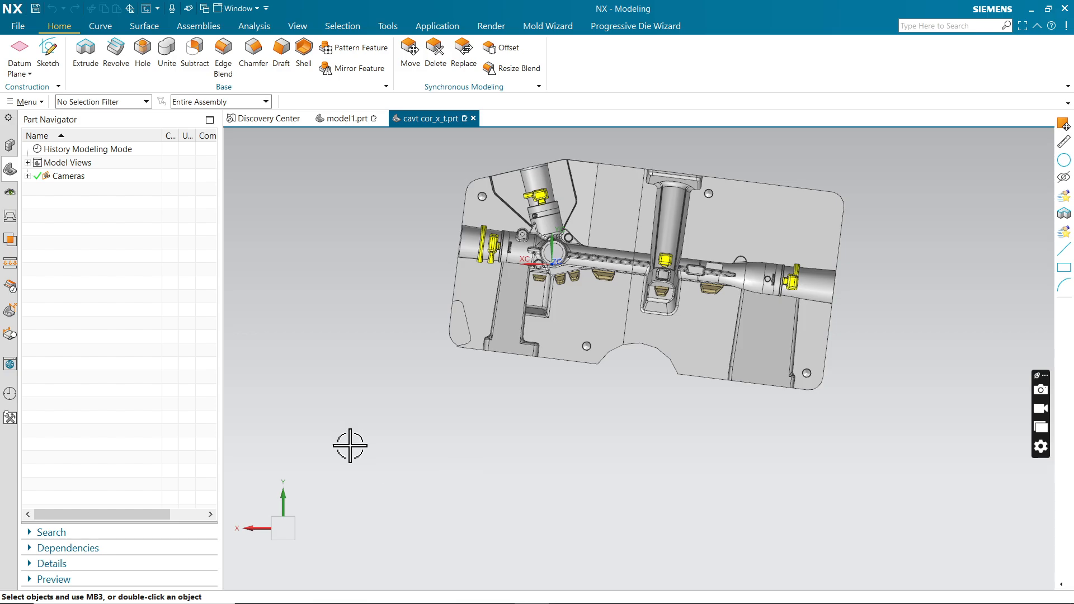
middle_drag(618, 503, 640, 451)
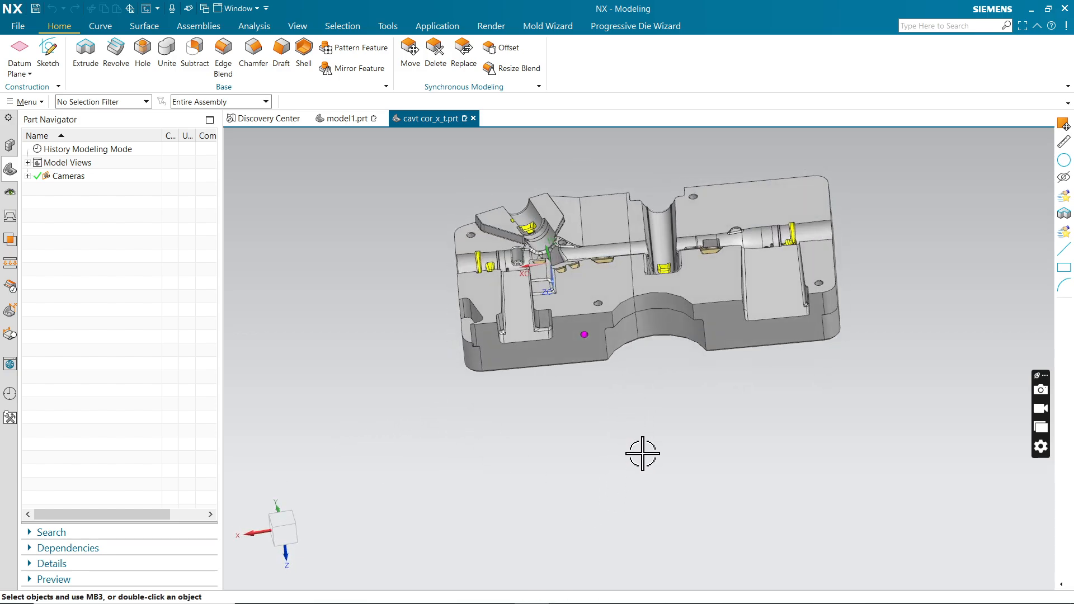
scroll(537, 480, up, 2)
scroll(459, 425, down, 3)
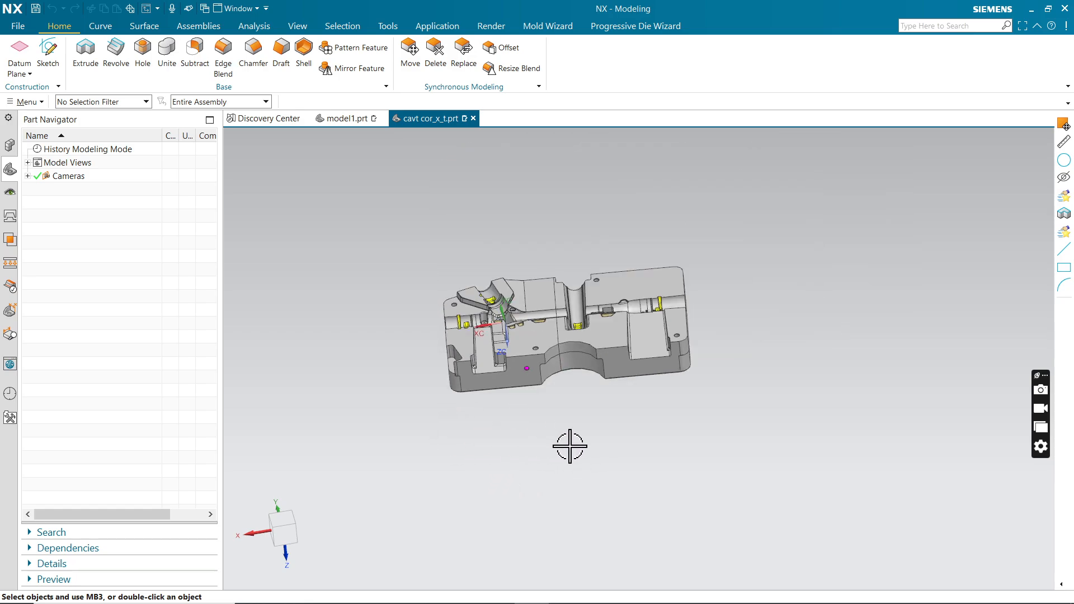
middle_drag(571, 446, 536, 504)
scroll(495, 353, up, 5)
scroll(495, 353, down, 5)
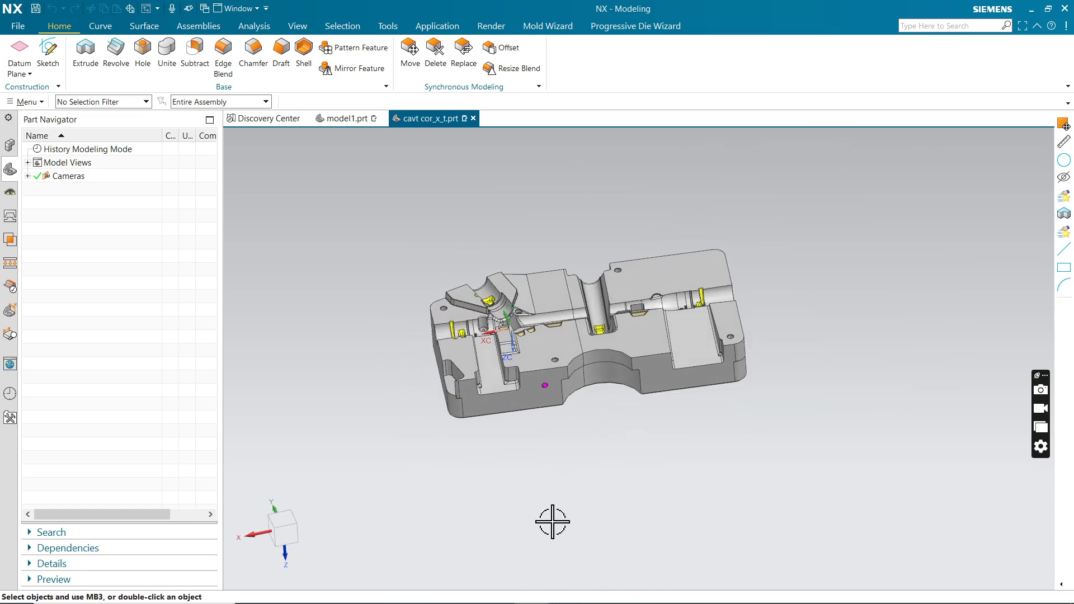
key(F8)
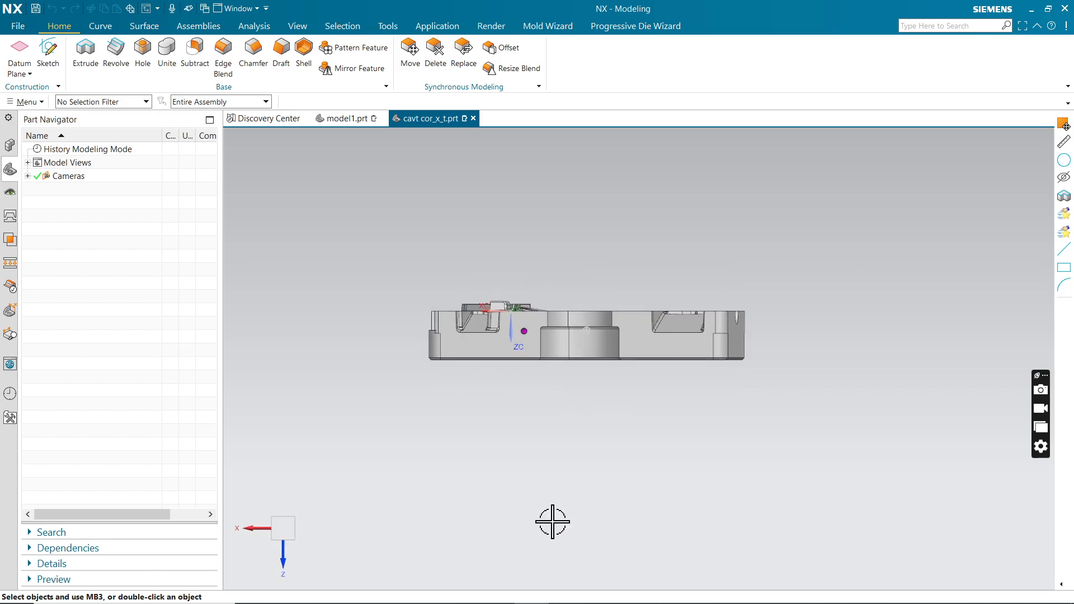
middle_drag(676, 430, 672, 533)
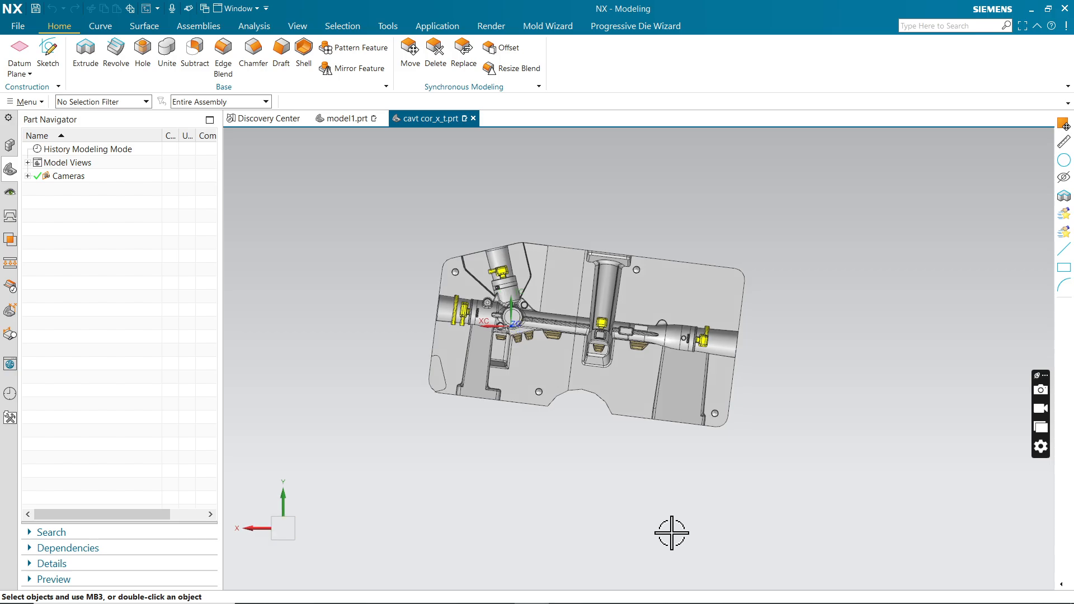
scroll(606, 434, up, 3)
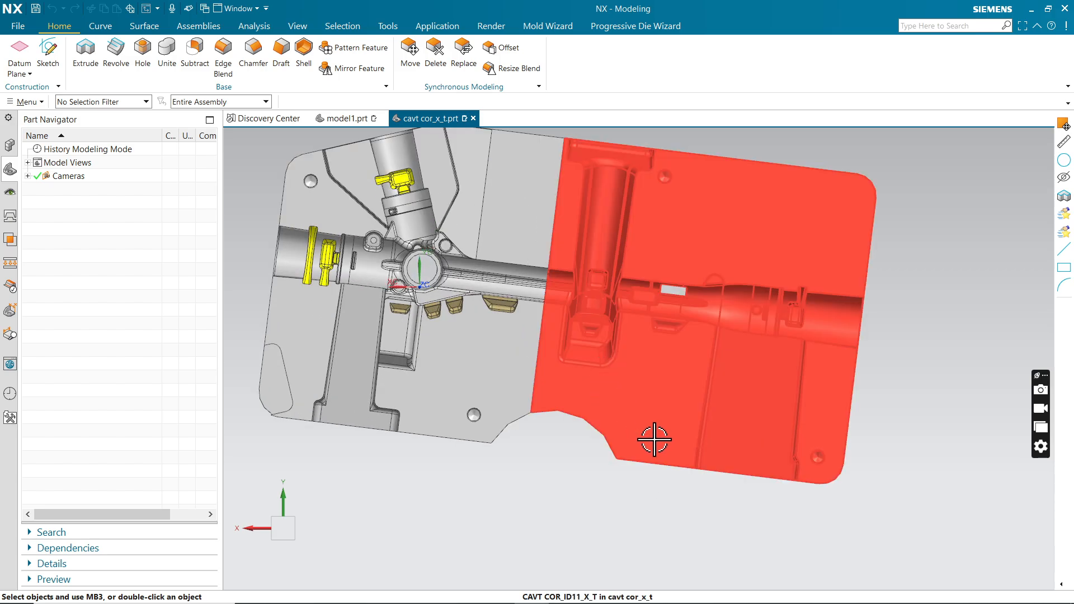
middle_drag(650, 436, 588, 420)
scroll(588, 420, down, 3)
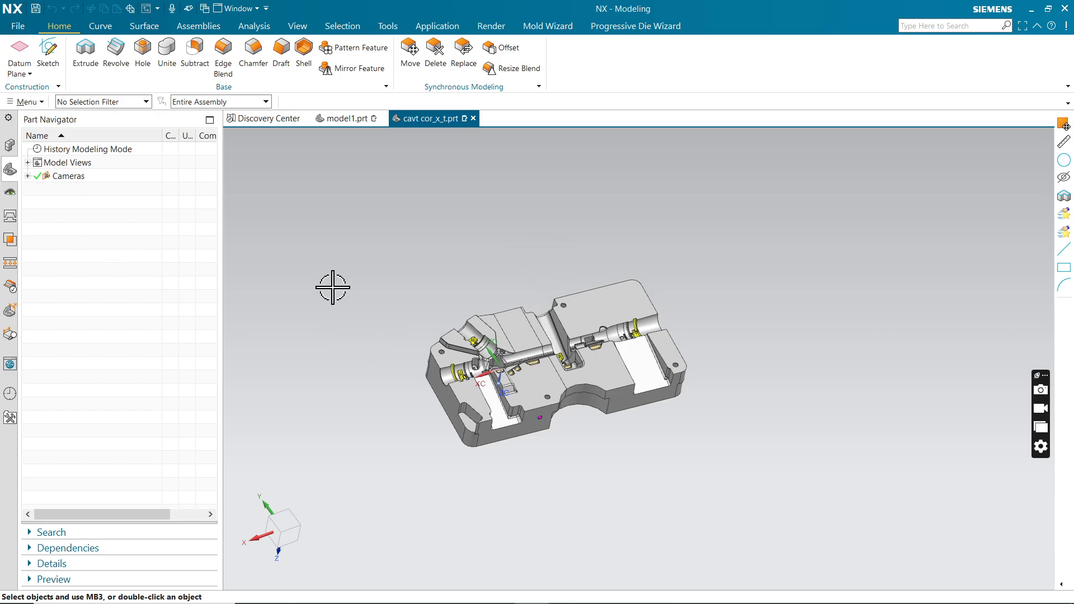
scroll(568, 358, down, 1)
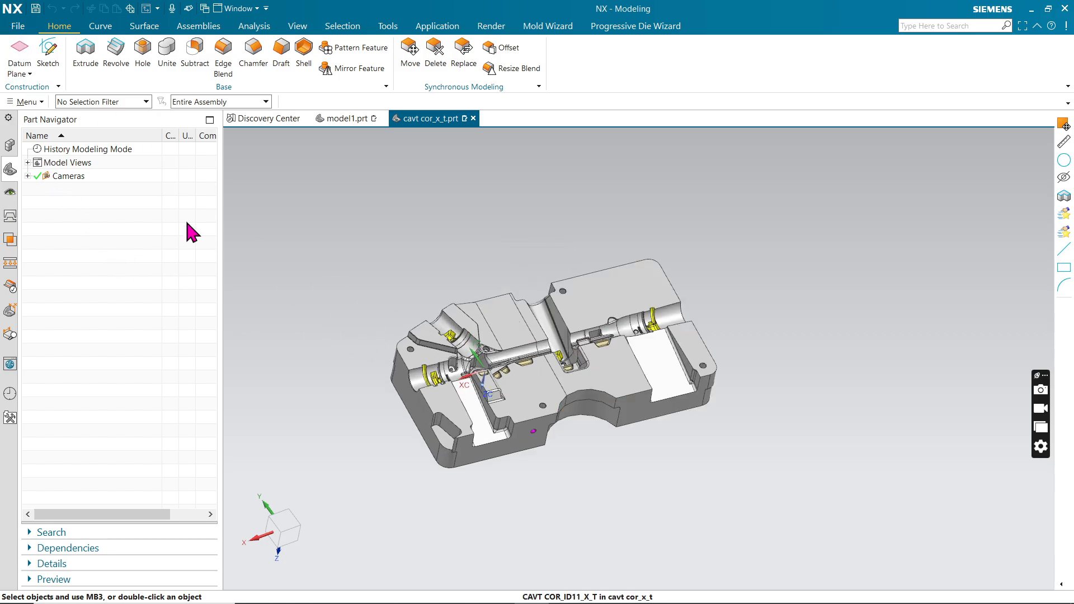
click(17, 31)
mouse_move(35, 188)
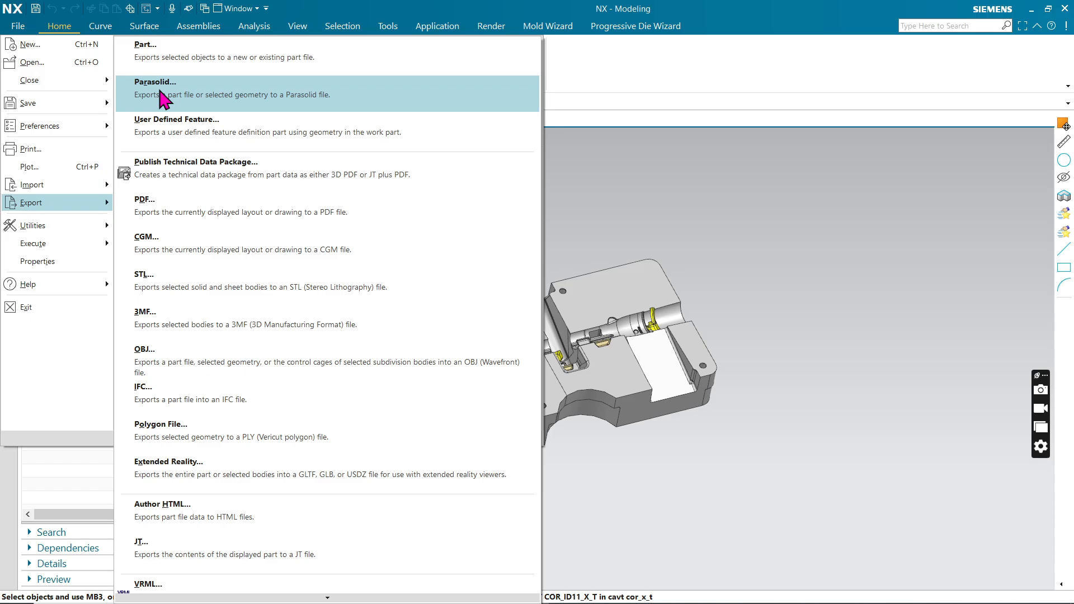
click(157, 97)
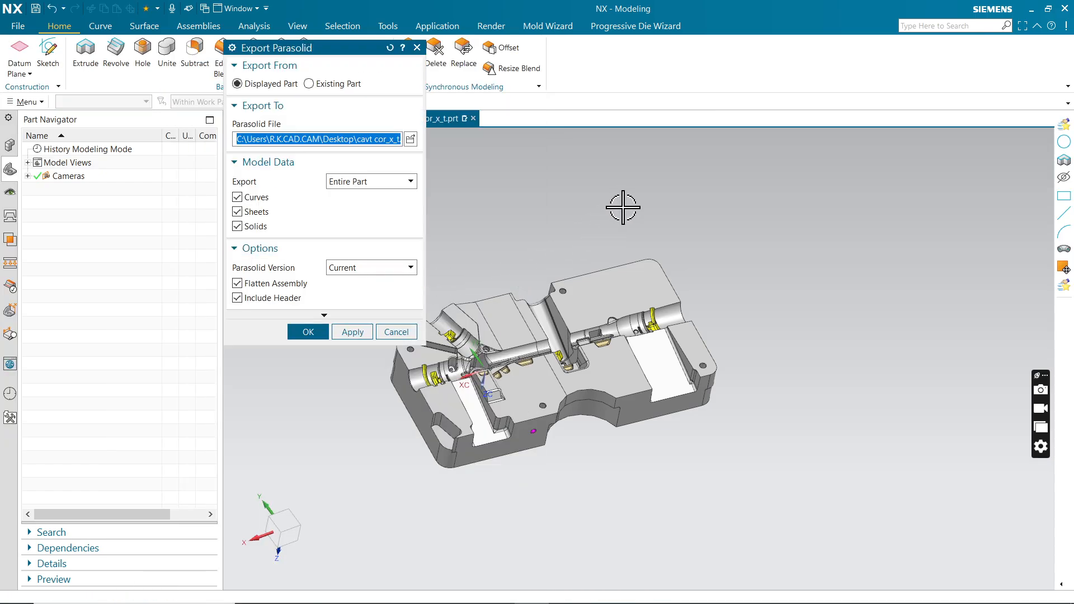
scroll(623, 207, down, 3)
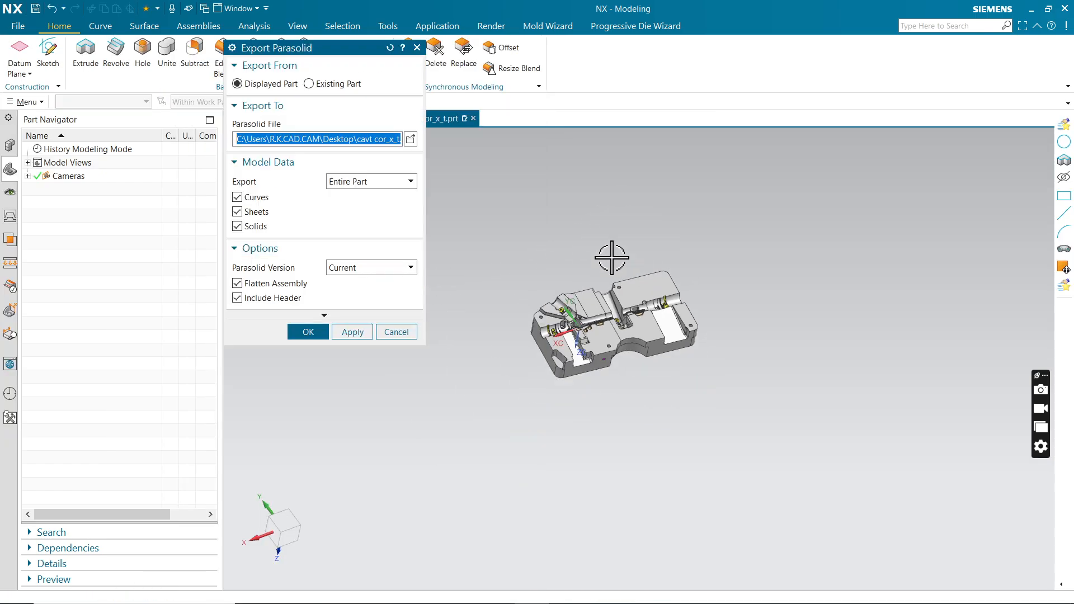
click(397, 331)
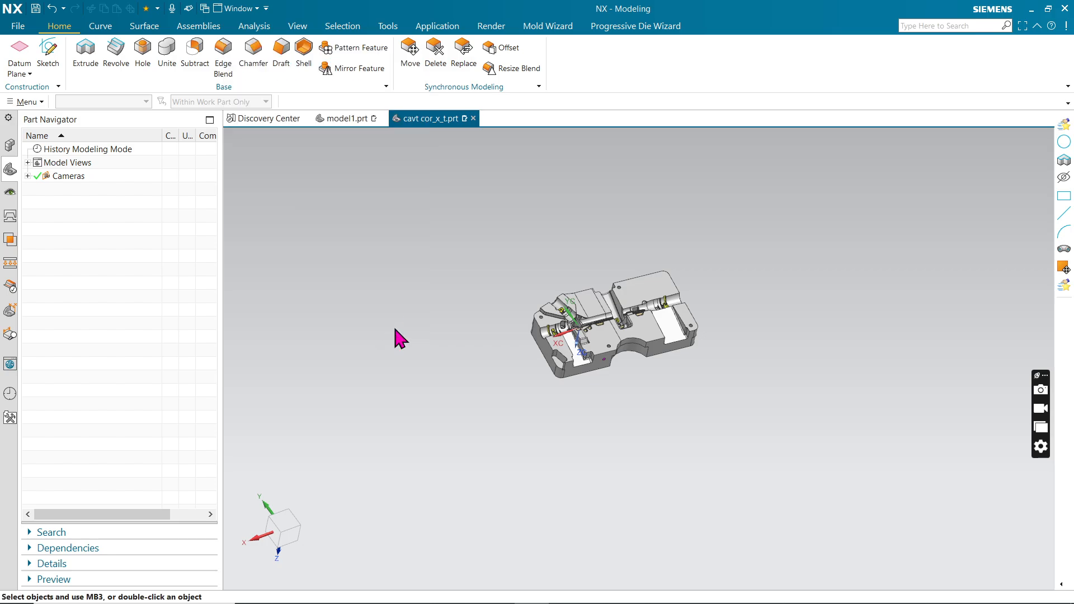
Create a new part file named model2.prt from the Model template in millimetres.
click(14, 28)
click(18, 41)
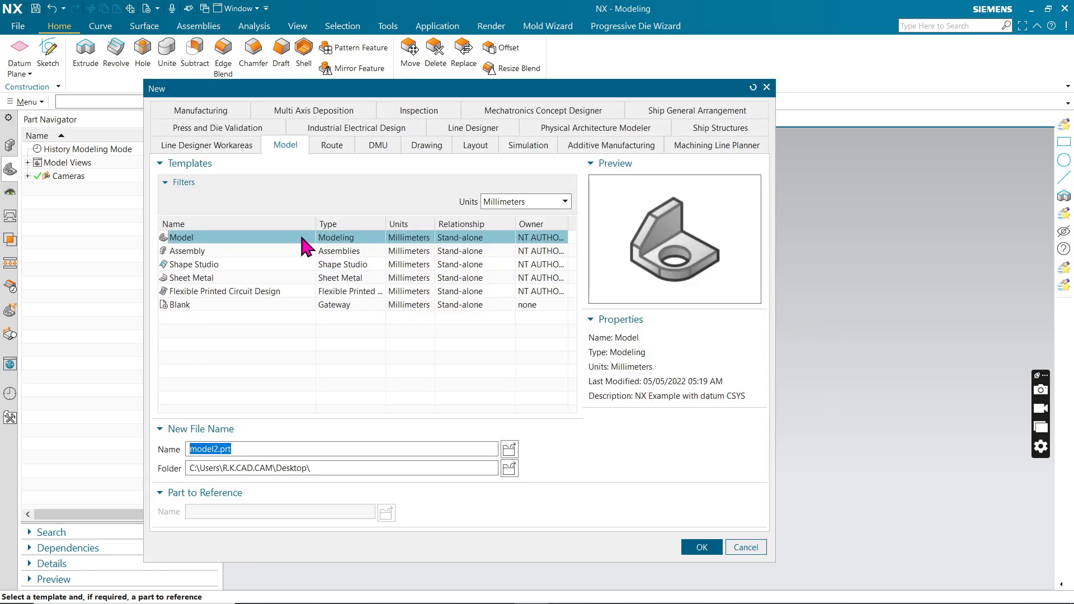
click(702, 548)
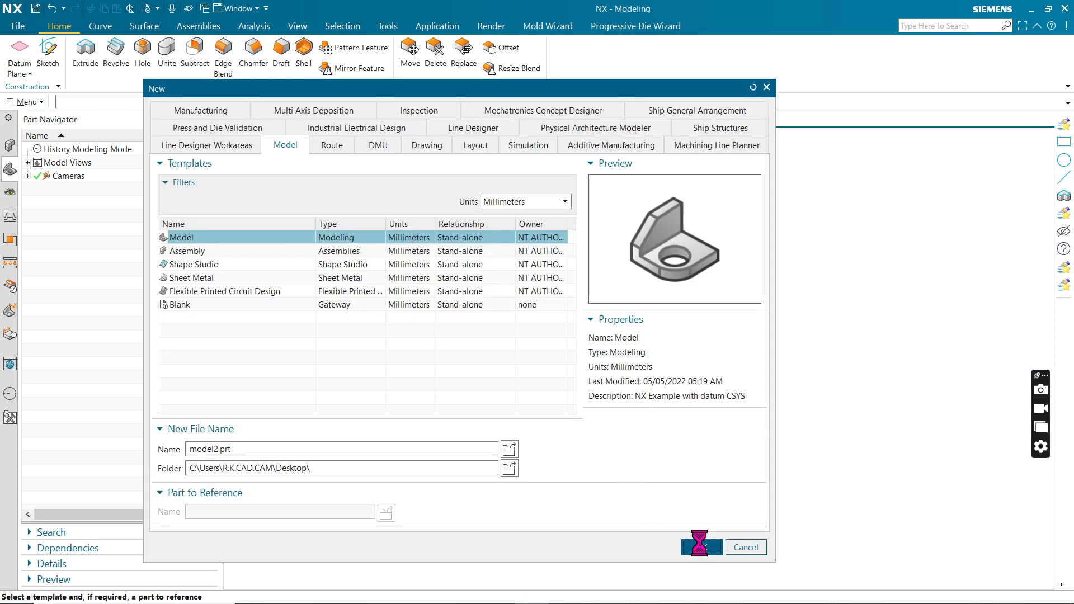
Import the Parasolid file cavt cor.x_t from the Desktop into the new part.
click(20, 27)
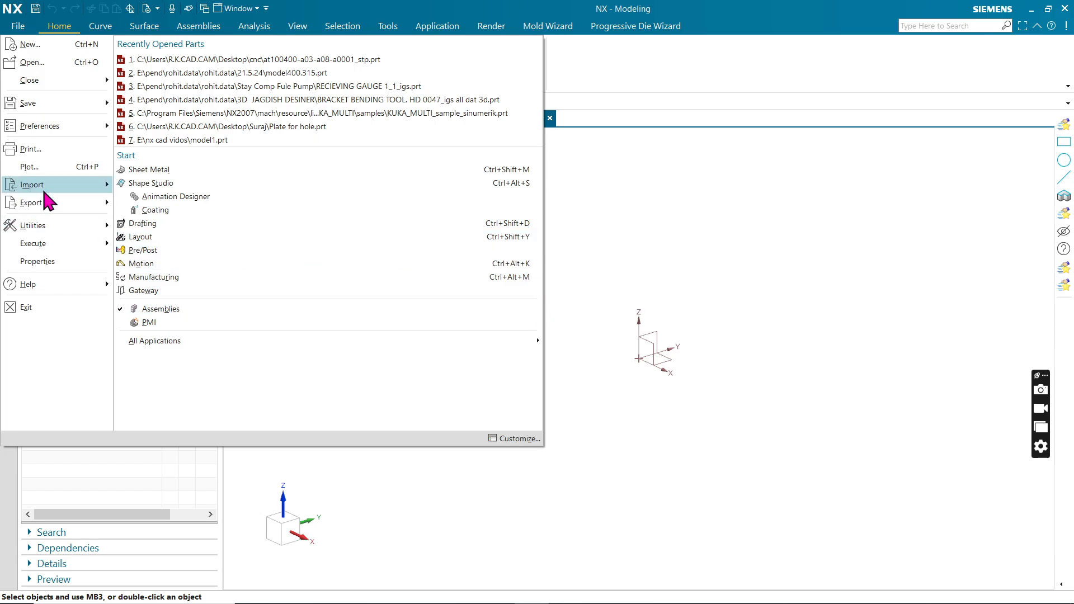
mouse_move(45, 186)
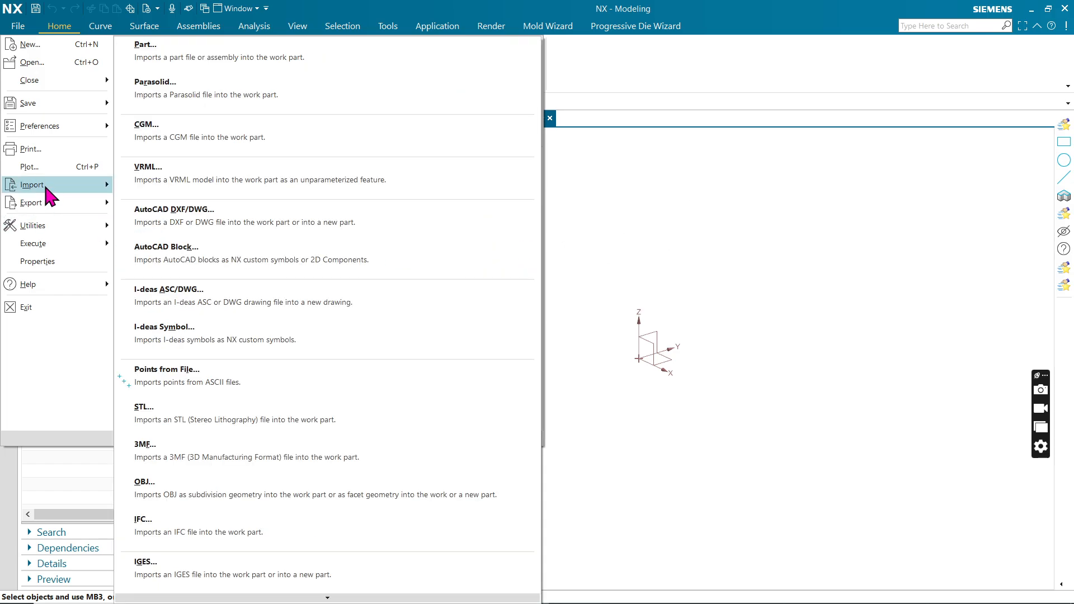
click(179, 89)
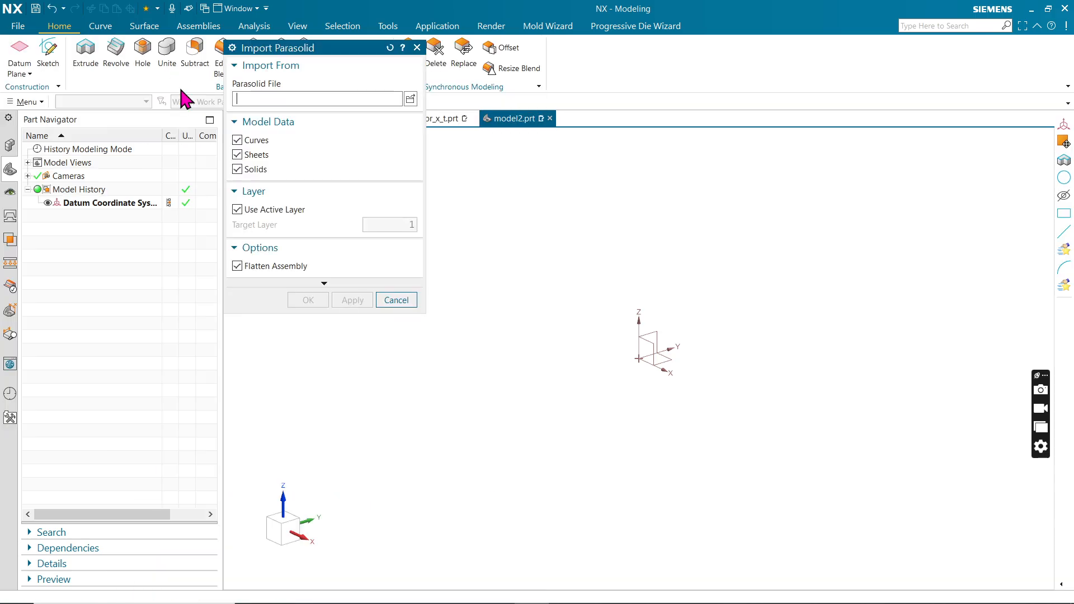
click(410, 100)
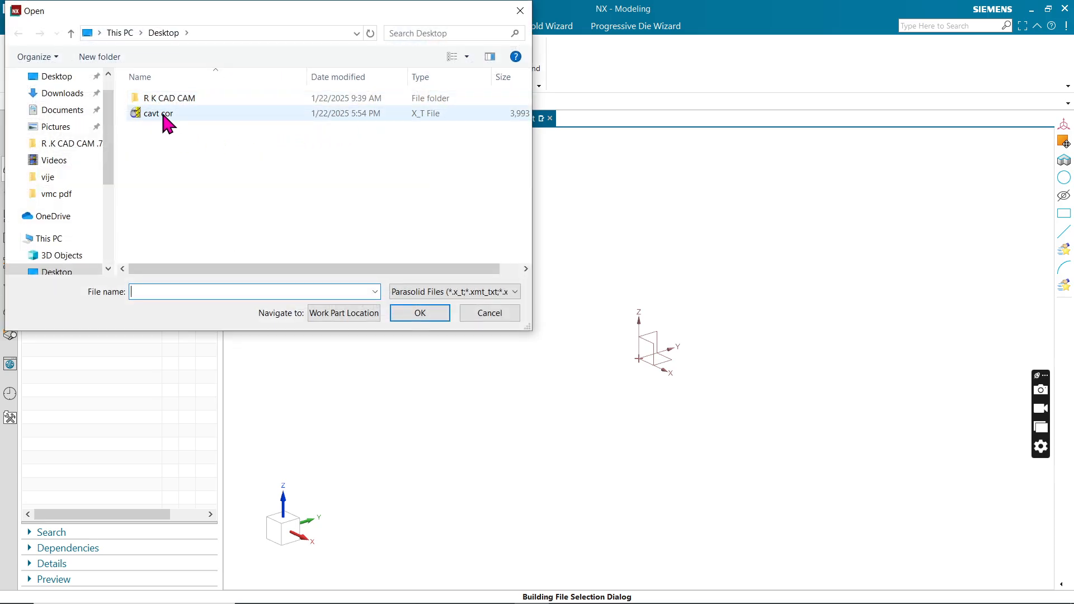
click(161, 115)
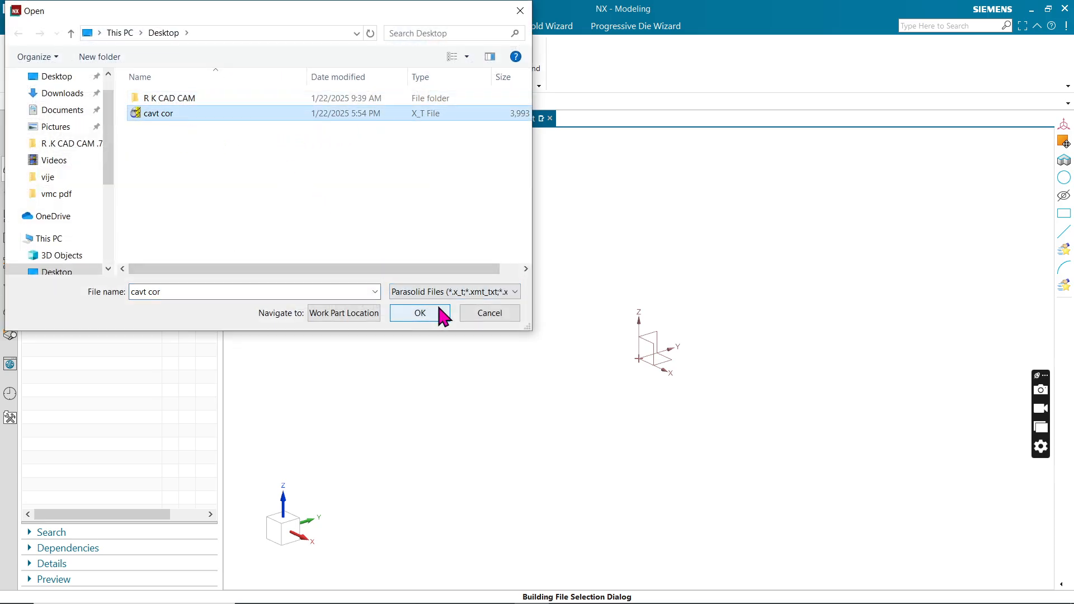
click(420, 313)
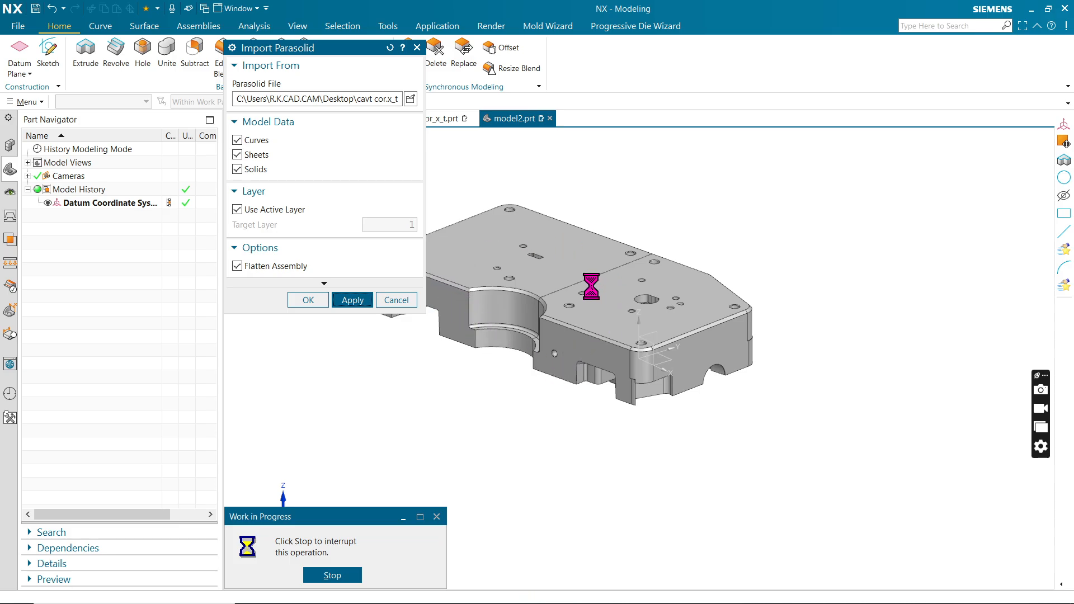
click(406, 302)
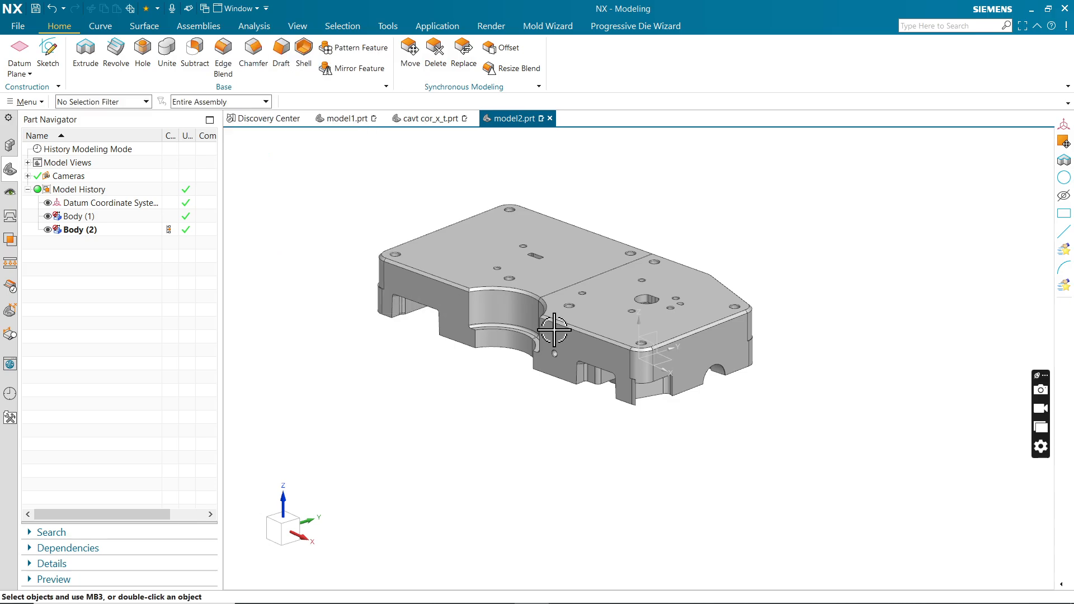
Examine the imported mould block's cavity face and side walls in square-on and tilted views.
middle_drag(546, 329, 638, 227)
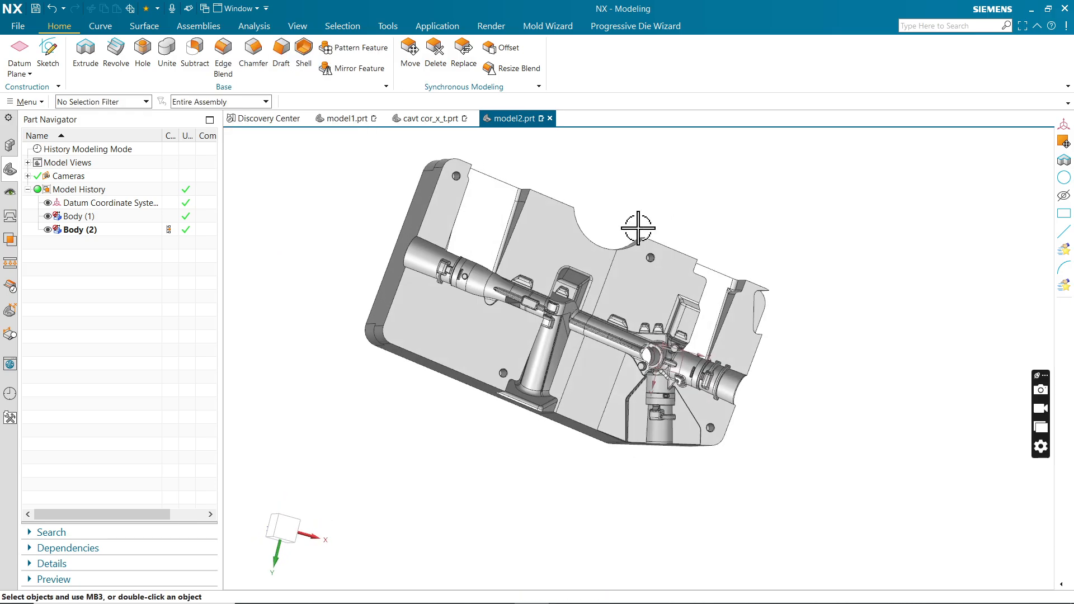
key(F8)
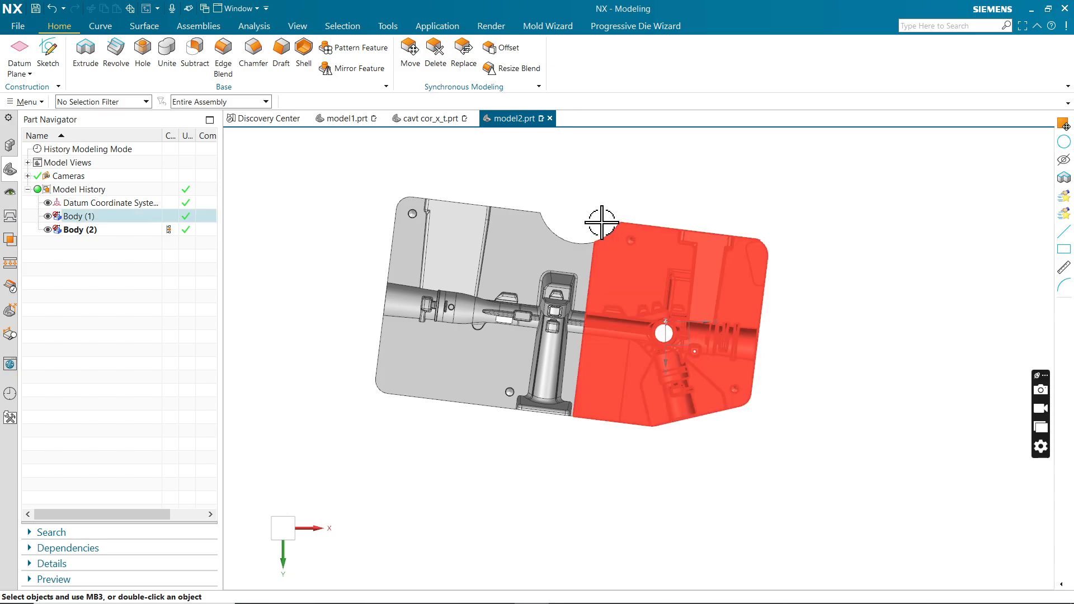
click(298, 26)
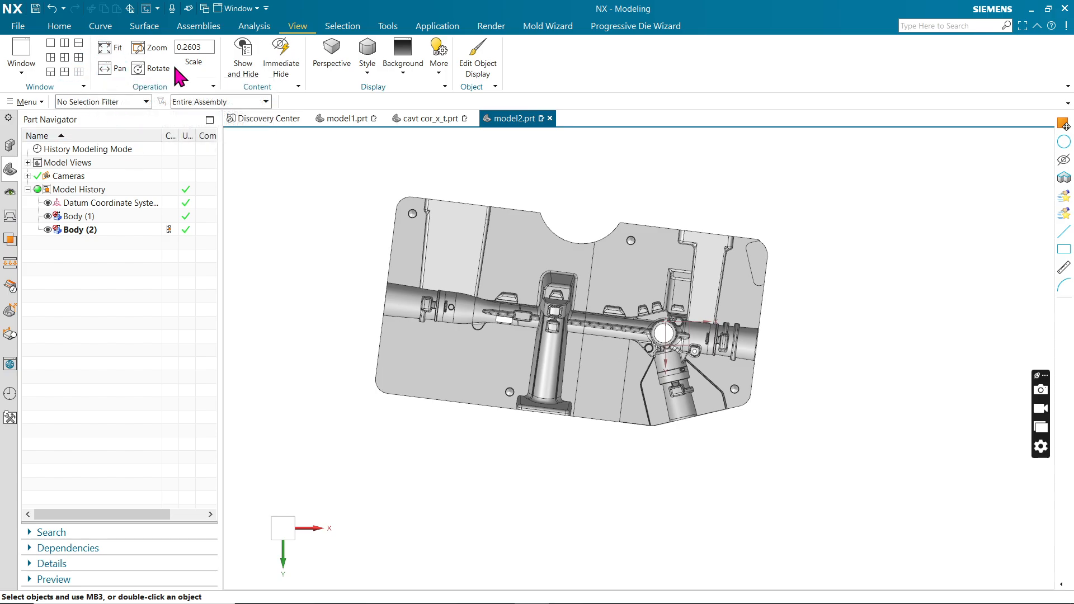
scroll(666, 336, down, 1)
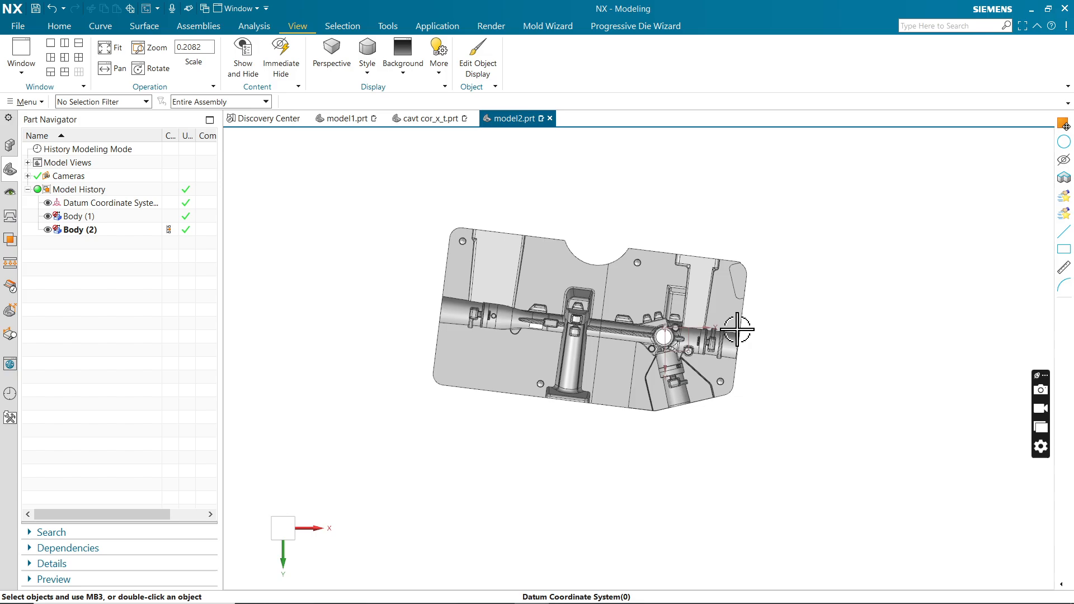
scroll(736, 329, up, 1)
mouse_move(763, 347)
middle_down()
mouse_move(774, 264)
mouse_move(775, 348)
middle_up()
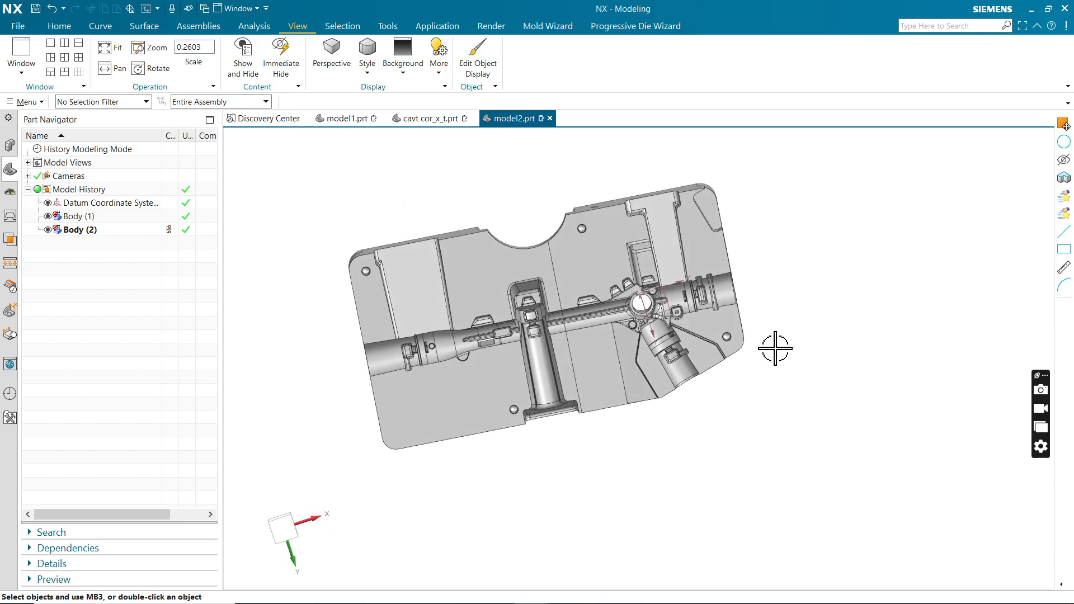
key(F8)
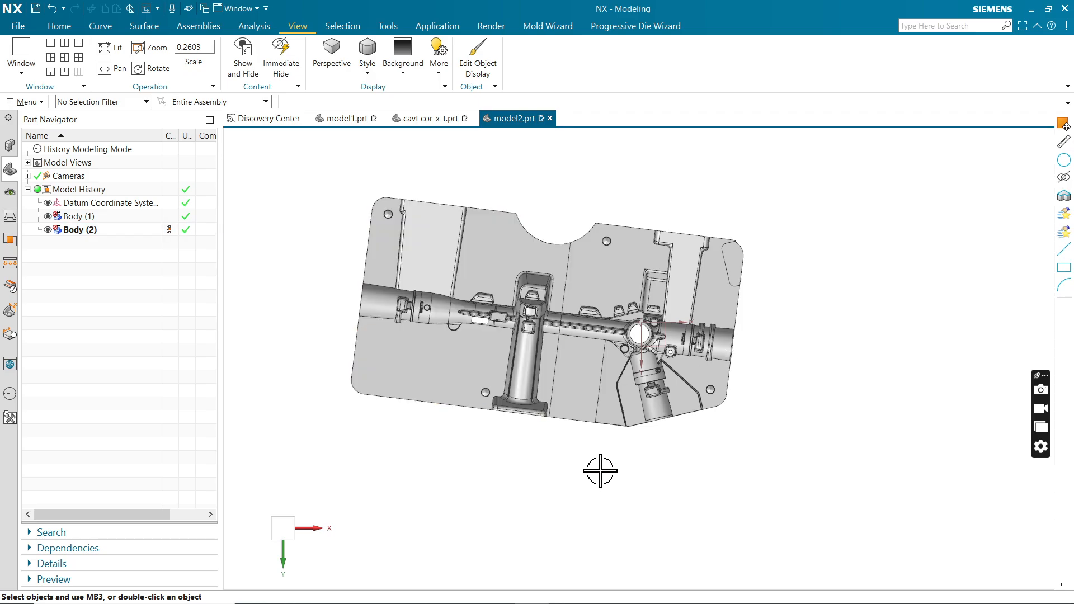
middle_drag(599, 467, 619, 444)
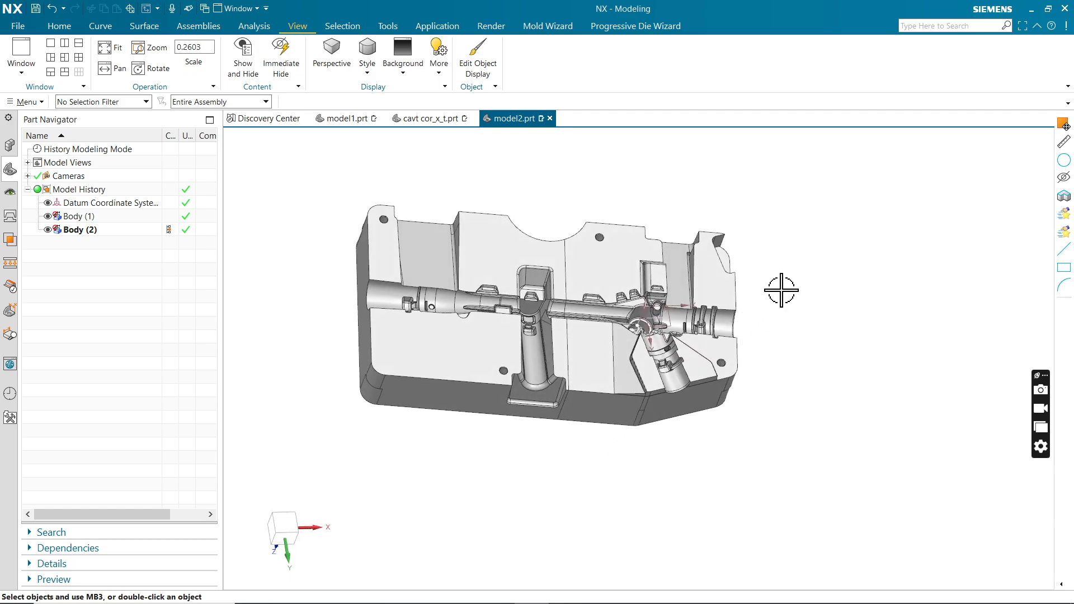
mouse_move(781, 291)
middle_down()
mouse_move(762, 278)
mouse_move(772, 278)
middle_up()
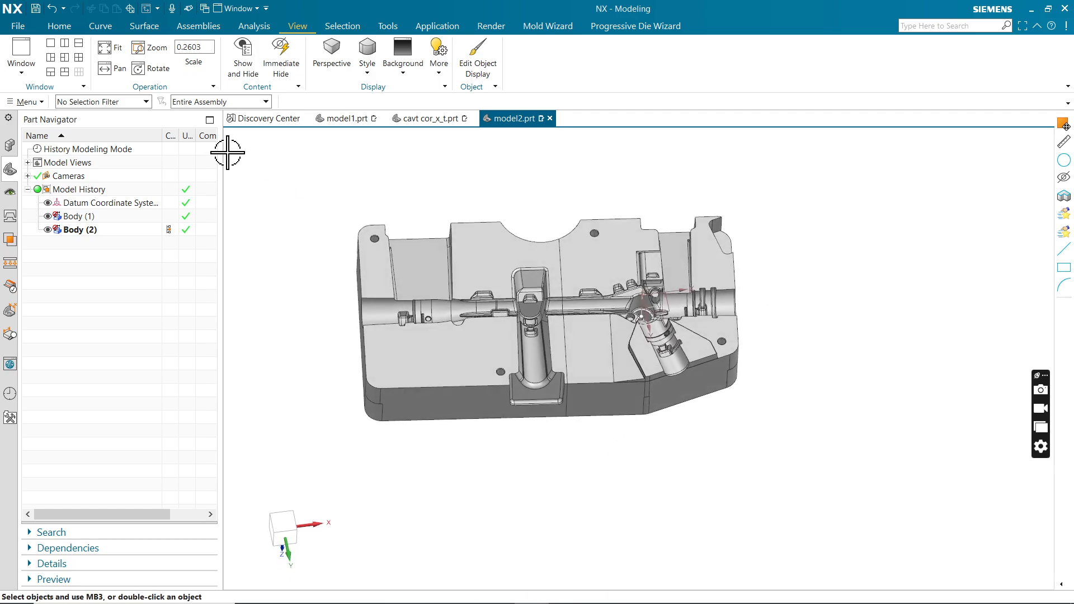
Start a Datum CSYS of the Three Planes type and use the block's long side wall beside the cavity's open slot as the X-direction plane.
click(26, 102)
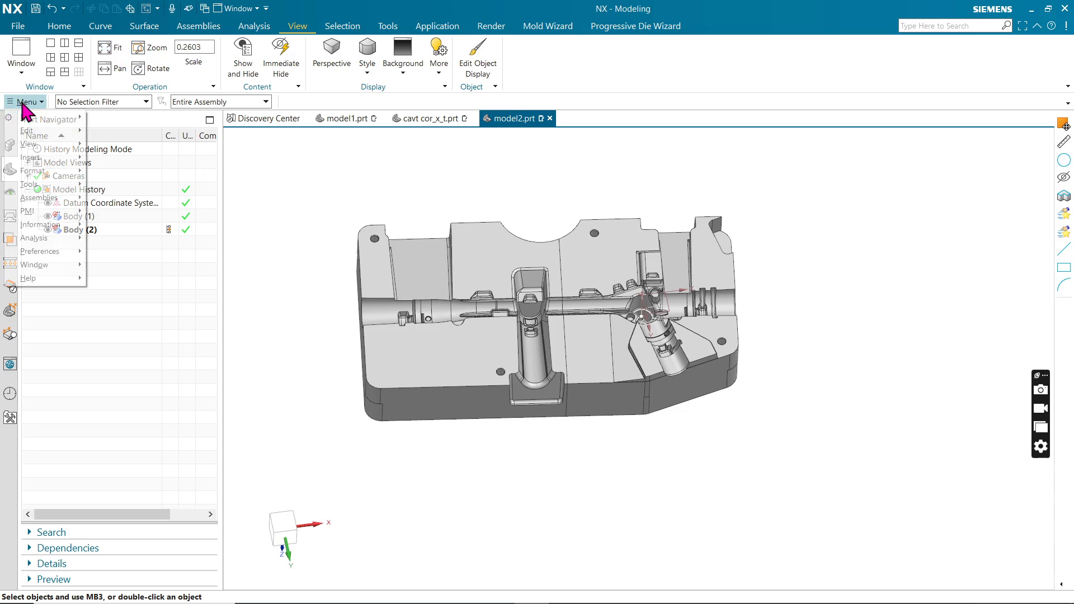
mouse_move(34, 158)
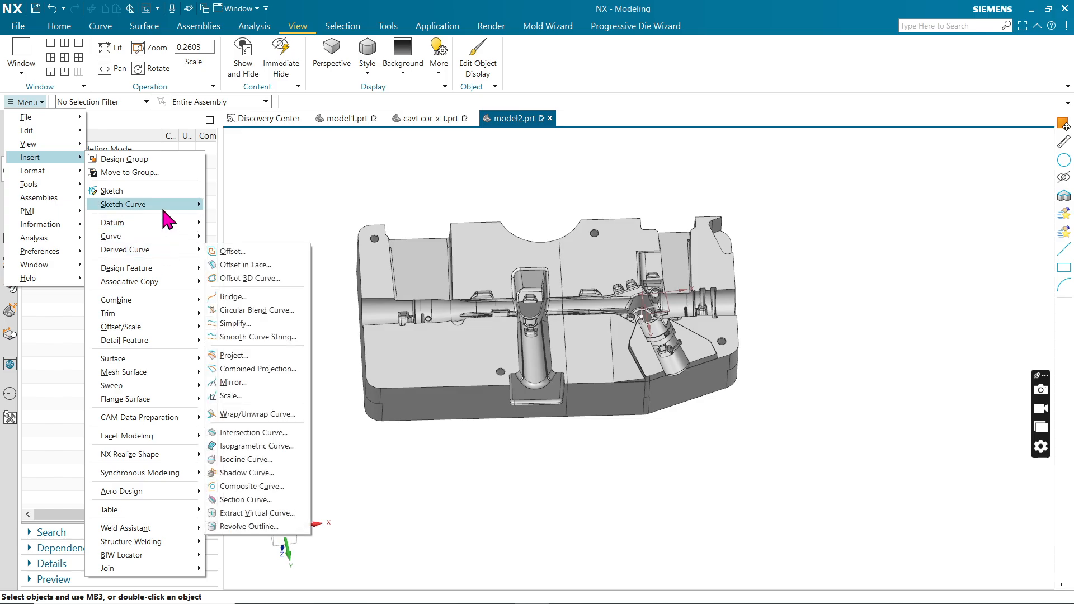
mouse_move(162, 204)
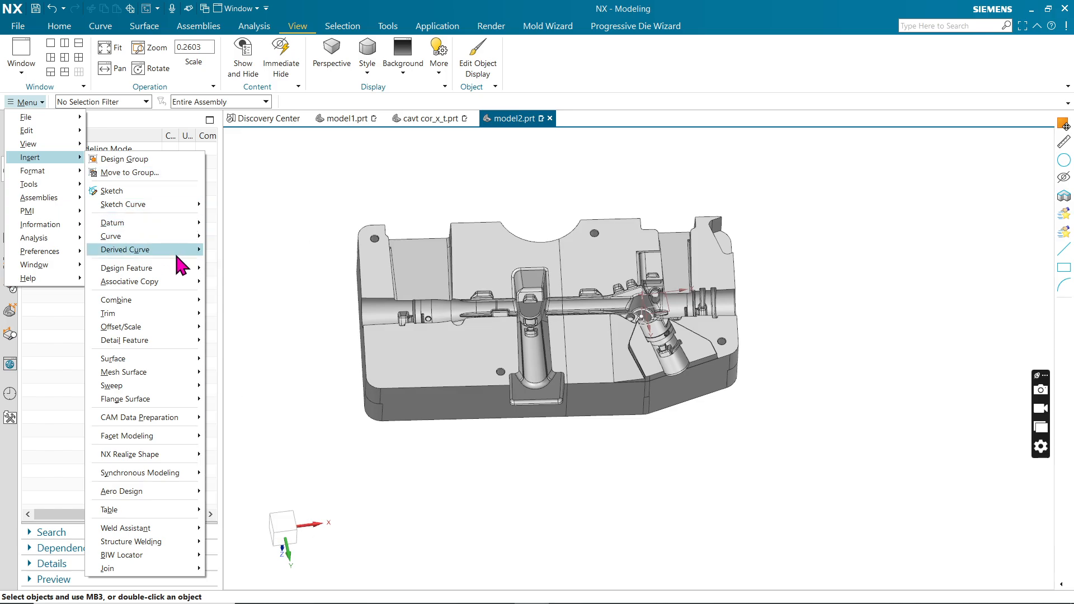
mouse_move(184, 231)
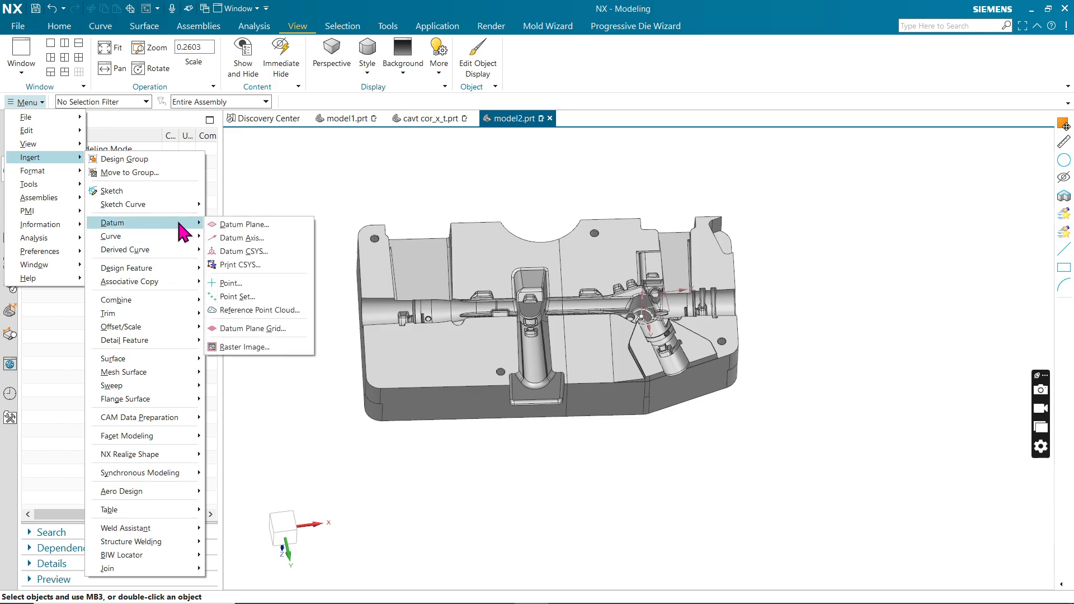
click(244, 251)
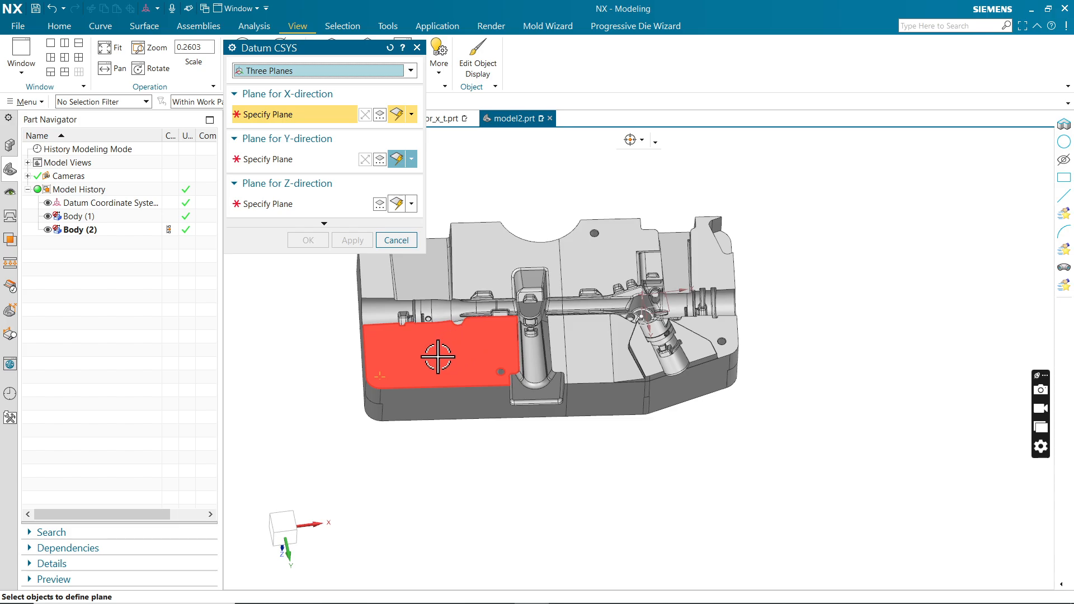
click(324, 71)
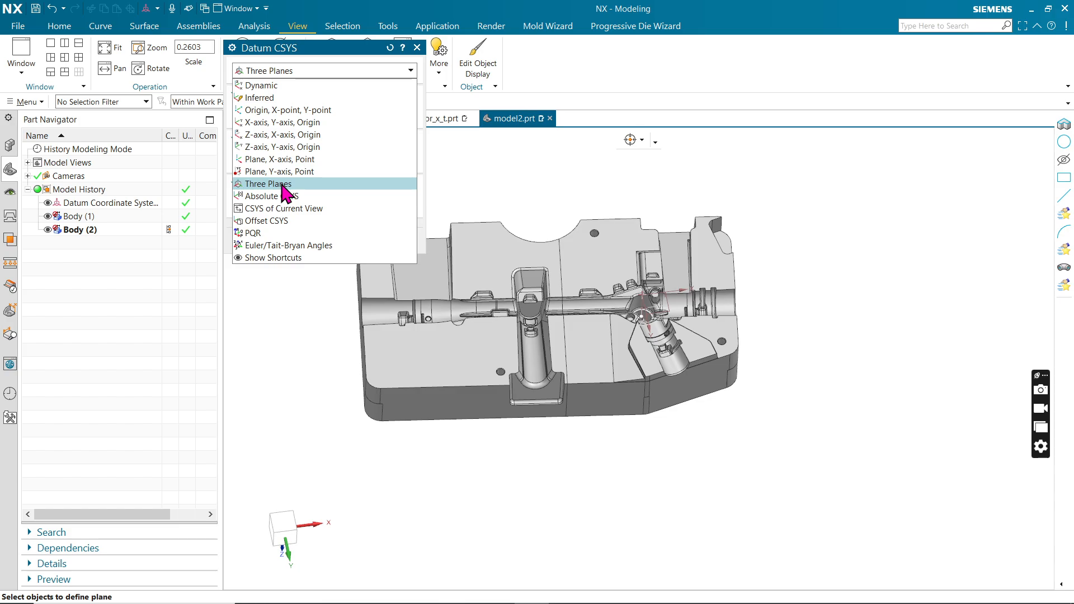
click(281, 185)
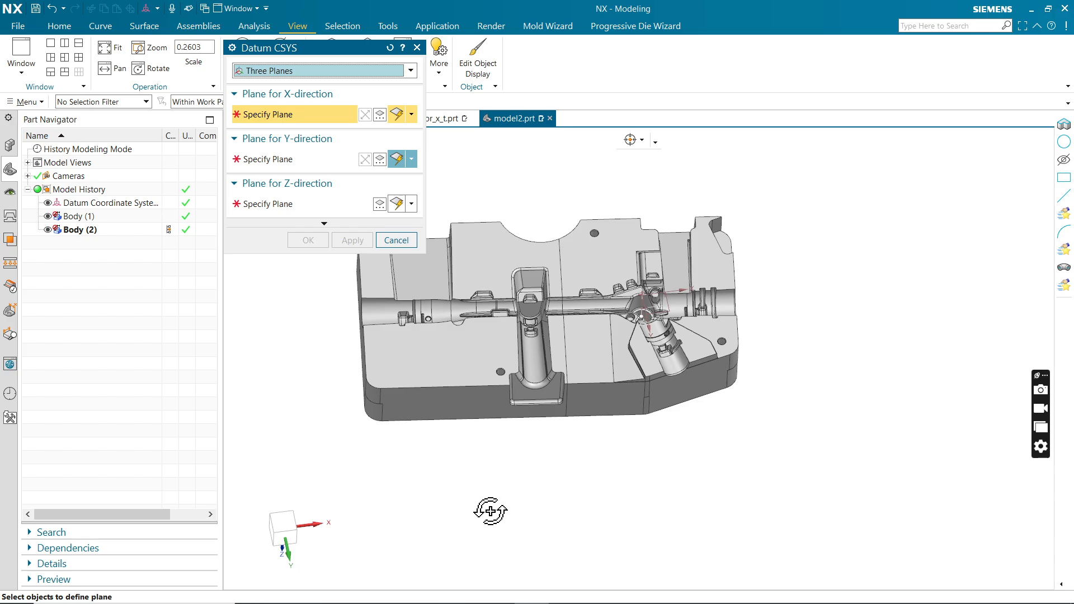
middle_drag(491, 511, 499, 491)
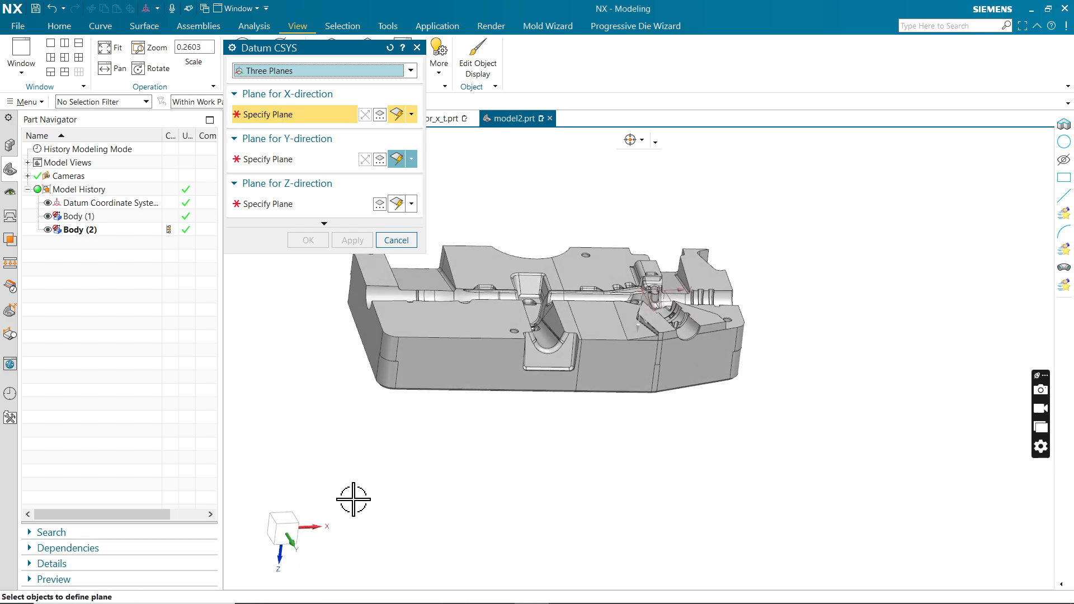
middle_drag(598, 429, 588, 438)
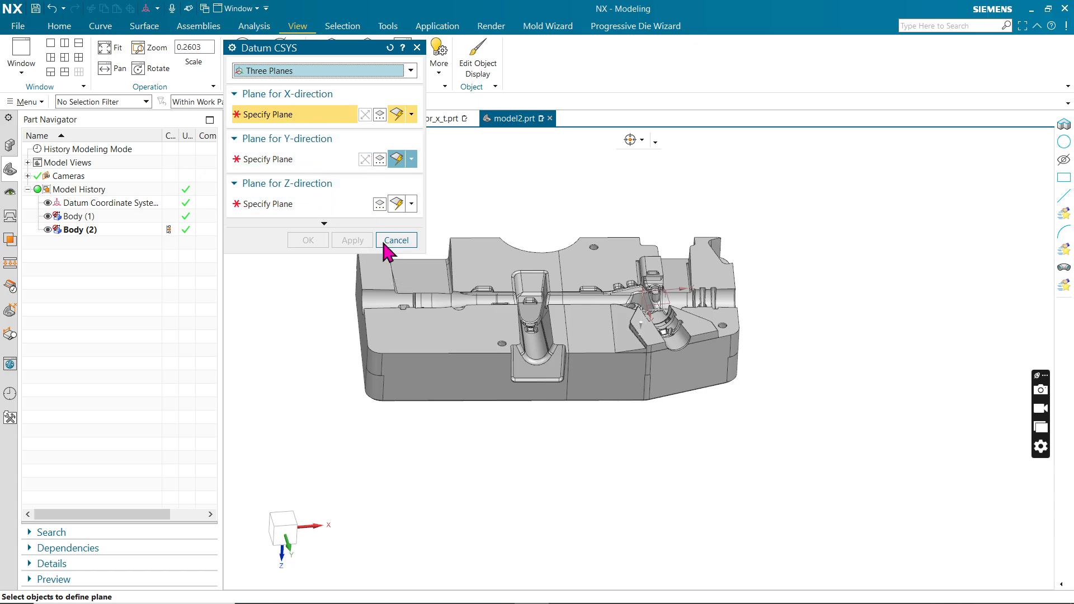
click(446, 376)
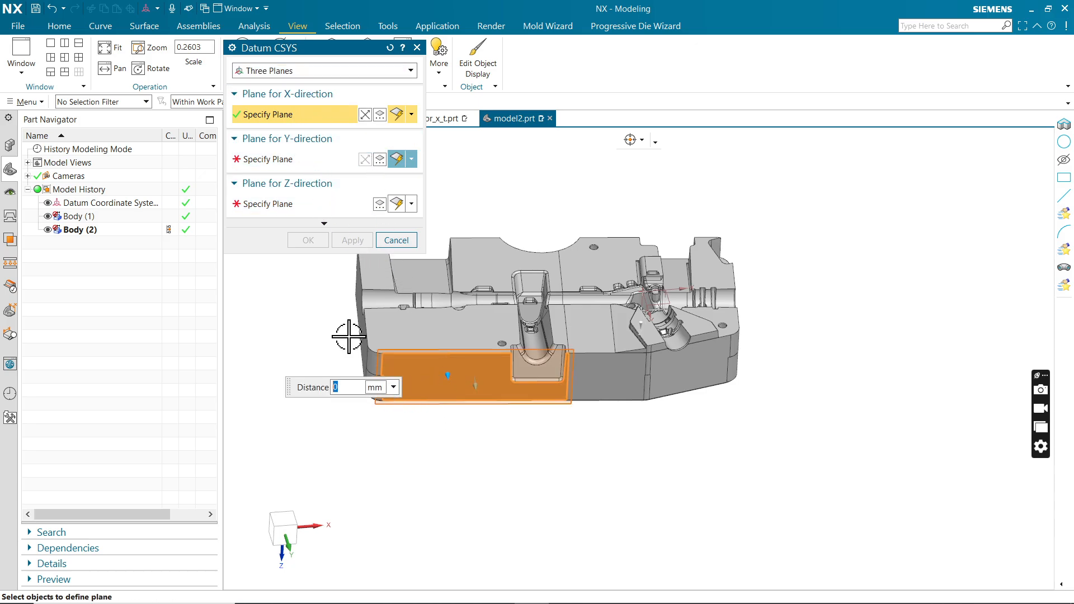
Use the adjoining short end wall as the Y-direction plane and the flat parting face as the Z-direction plane, and create the coordinate system.
click(282, 159)
middle_drag(256, 327, 271, 327)
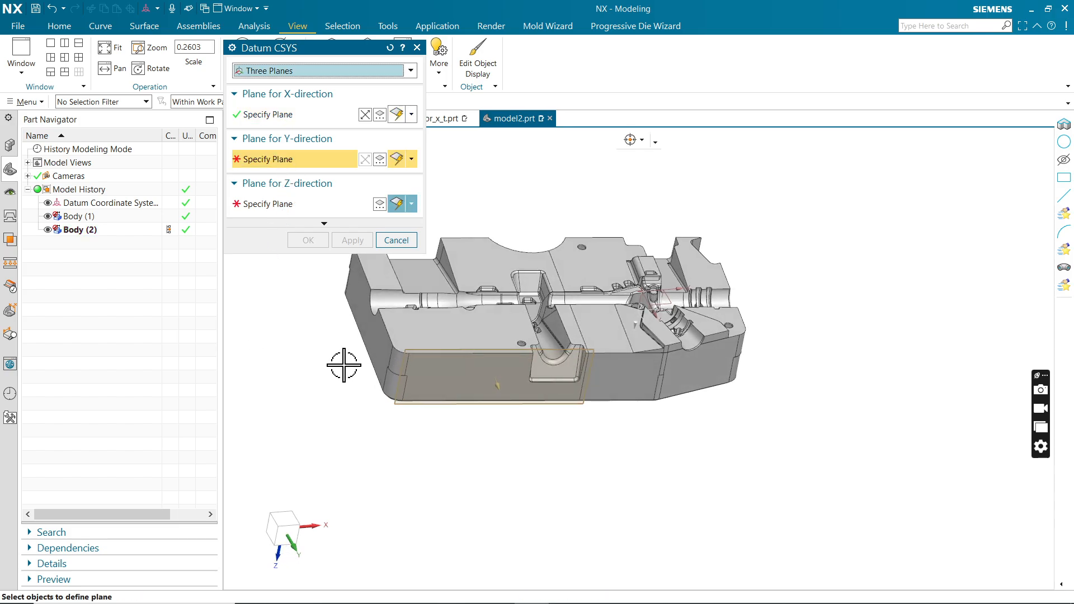
click(375, 342)
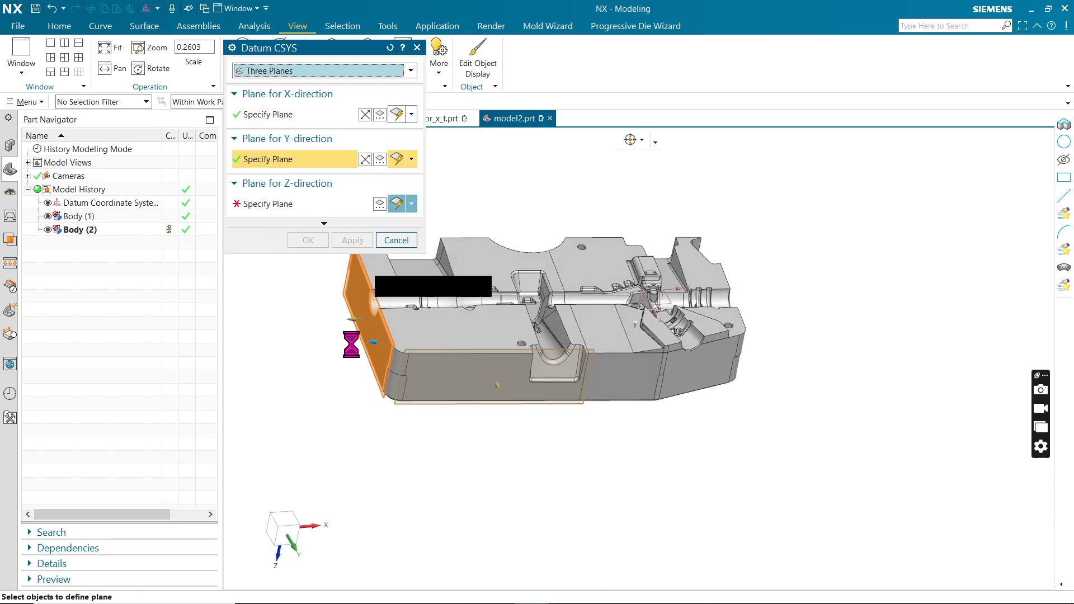
click(285, 208)
click(423, 325)
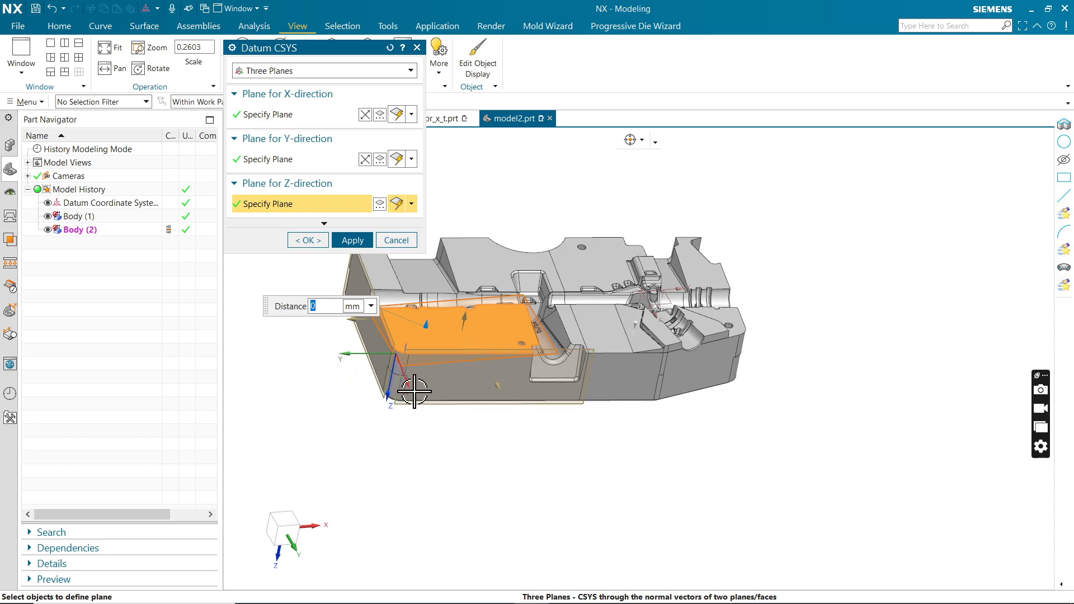
click(359, 245)
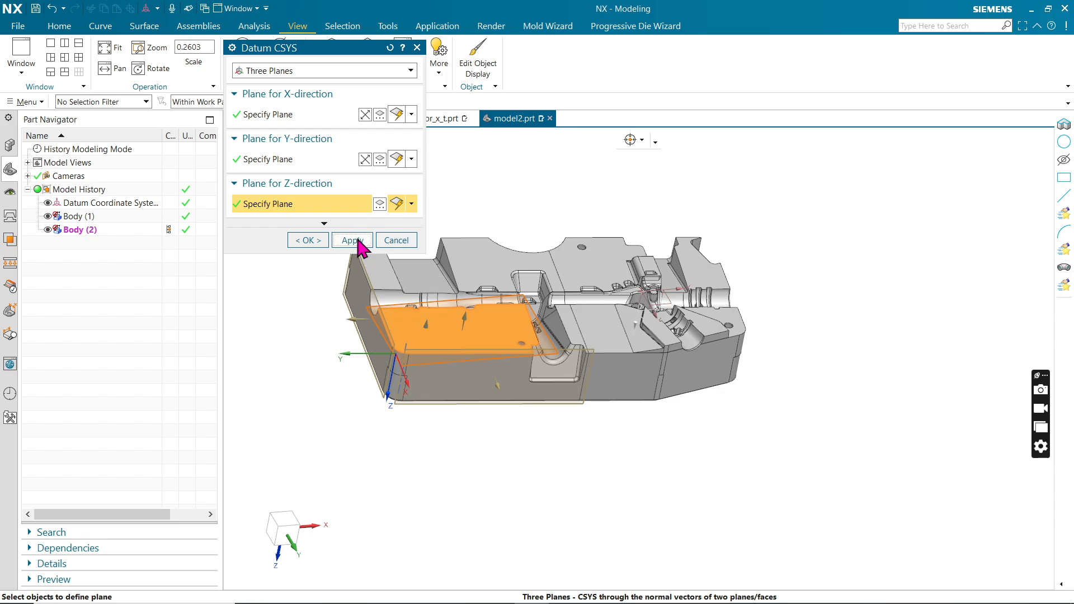
click(358, 242)
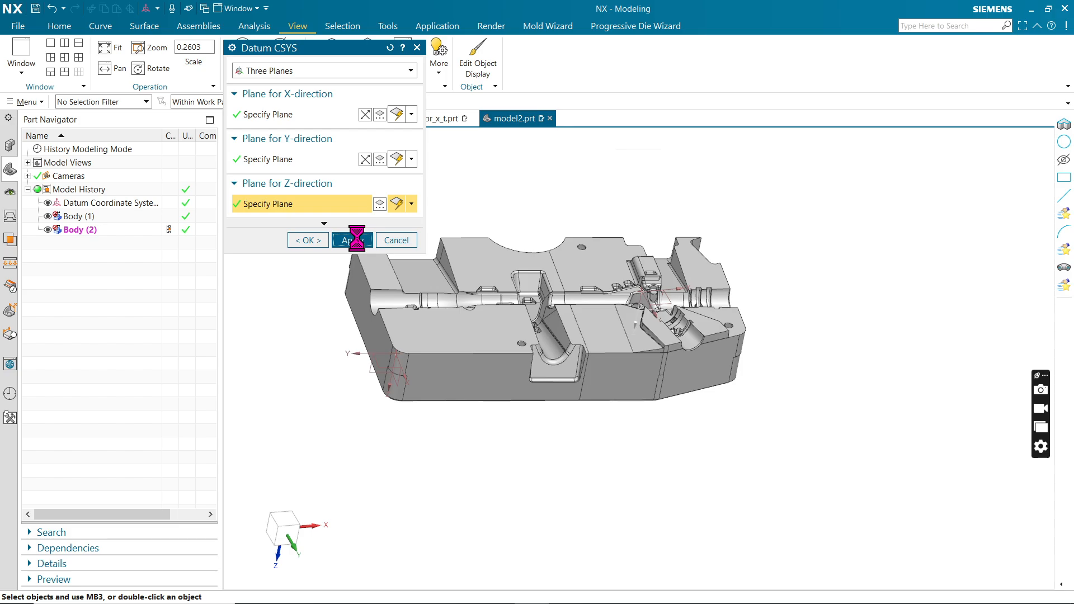
click(396, 240)
Start Move Object and select both solid bodies of the mould block as the objects to move.
middle_drag(445, 422, 488, 322)
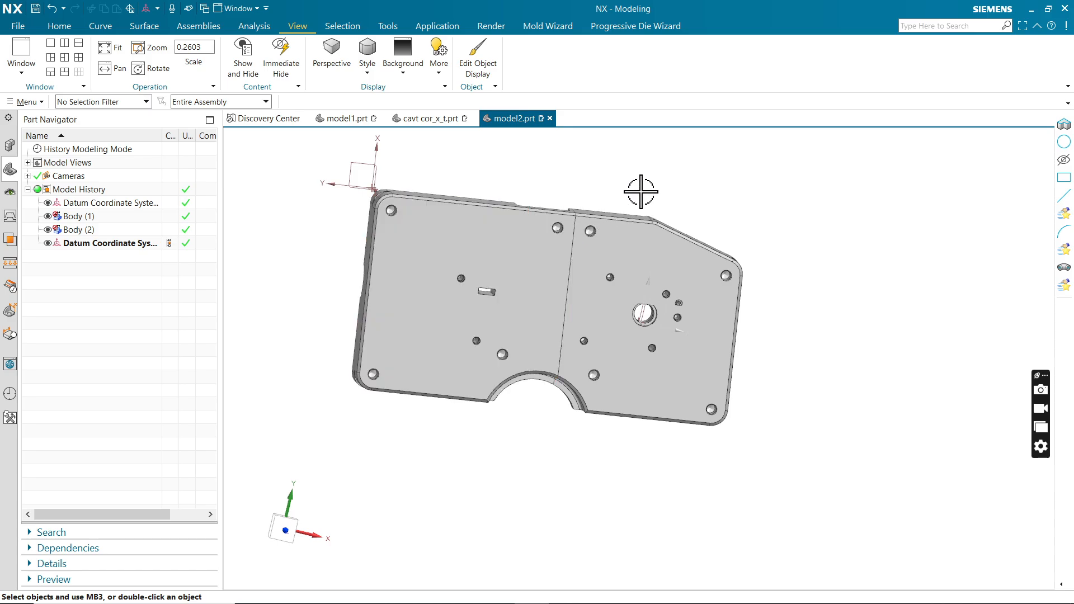
middle_drag(644, 230, 716, 338)
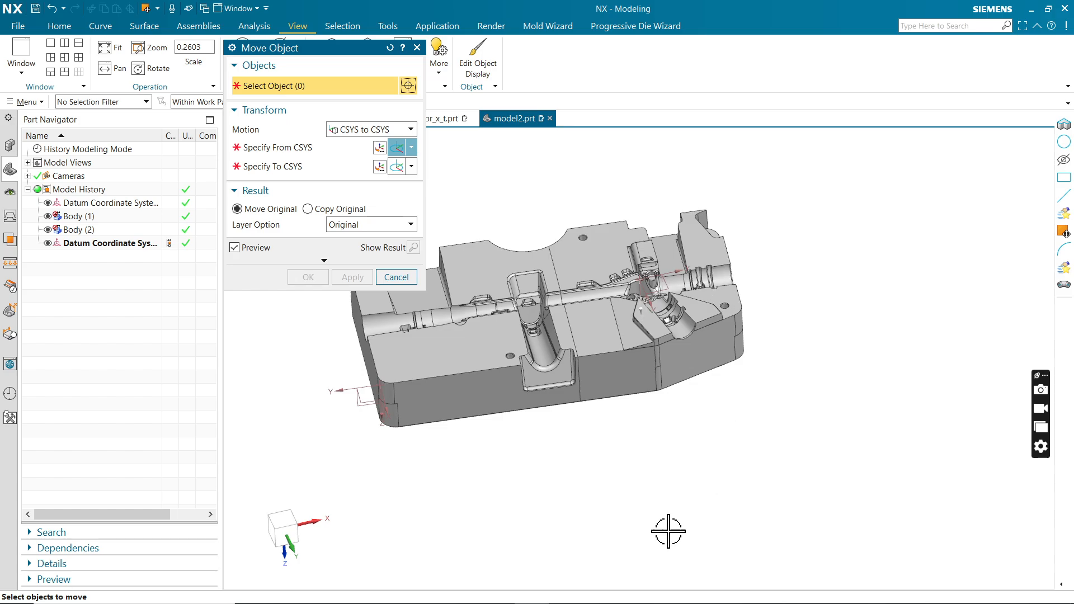
scroll(646, 522, down, 3)
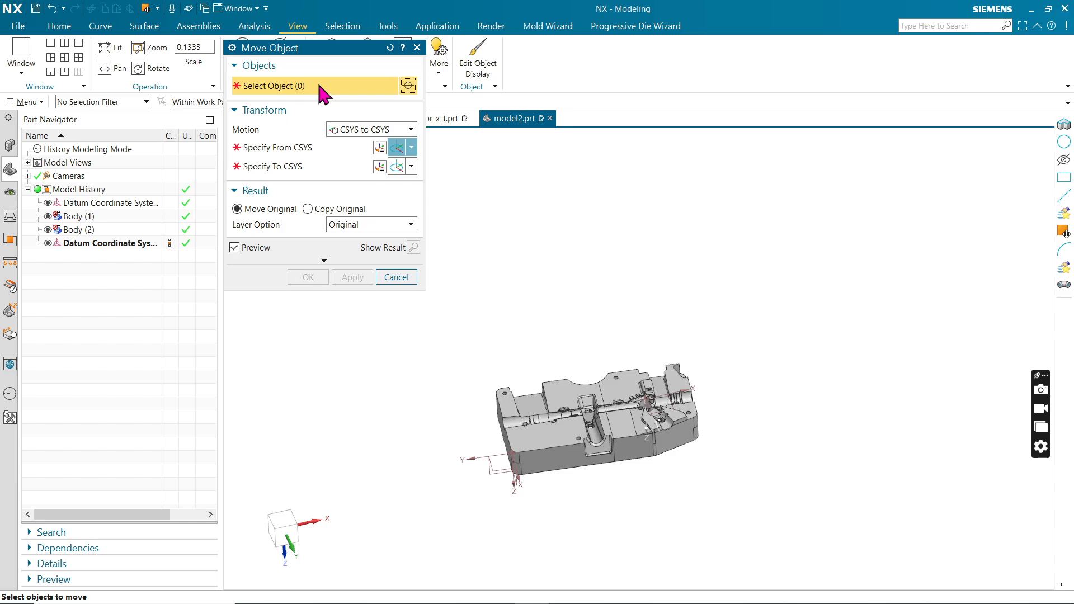
scroll(571, 454, up, 1)
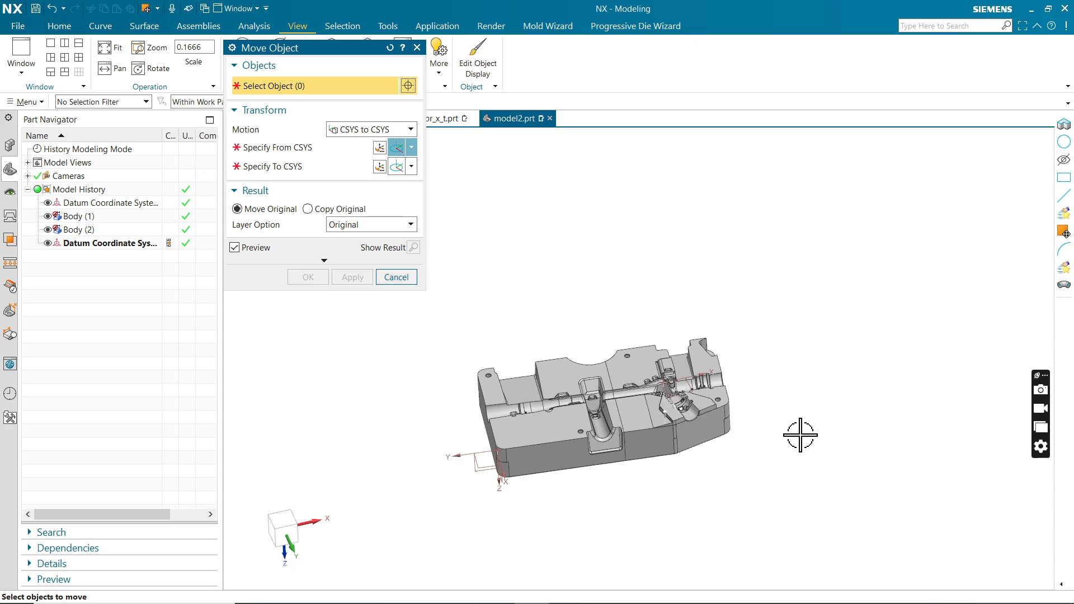
key(F8)
middle_drag(780, 298, 795, 384)
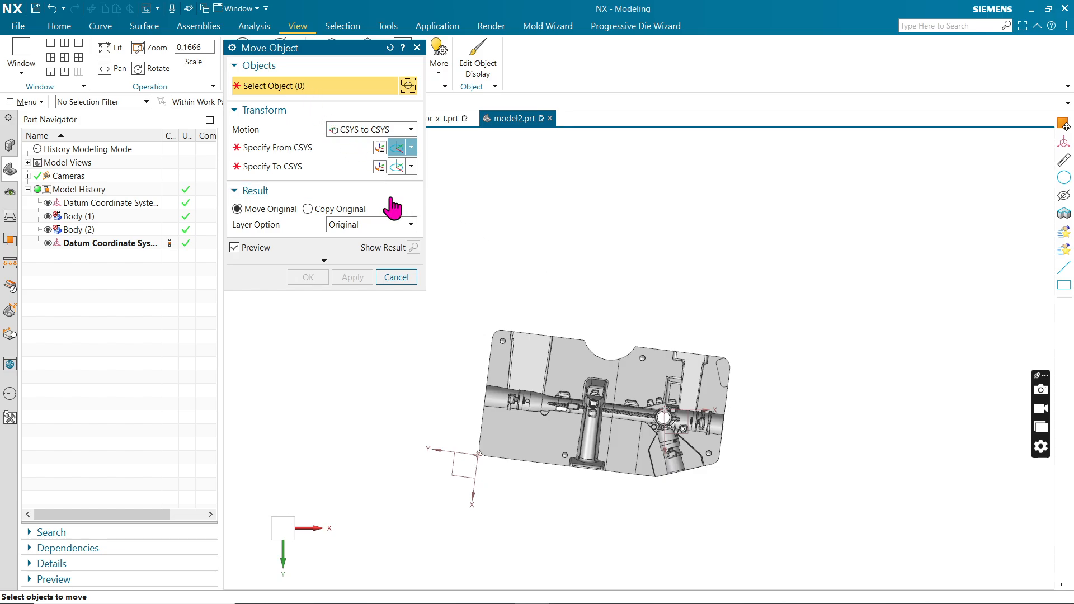
click(574, 415)
click(658, 385)
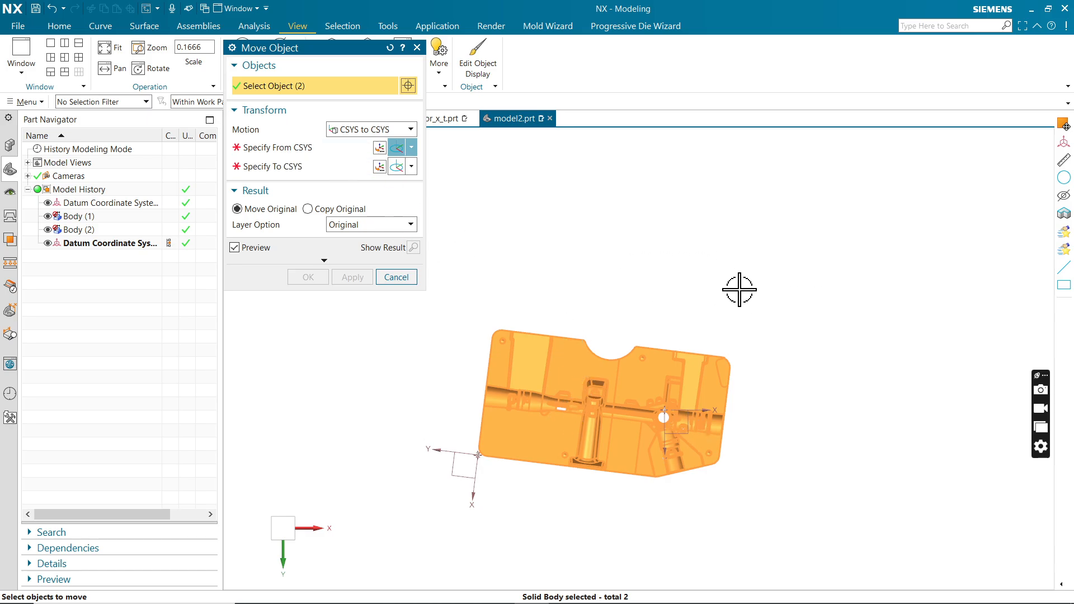
Use CSYS to CSYS motion and specify the datum coordinate system at the block's corner as the From CSYS.
click(410, 130)
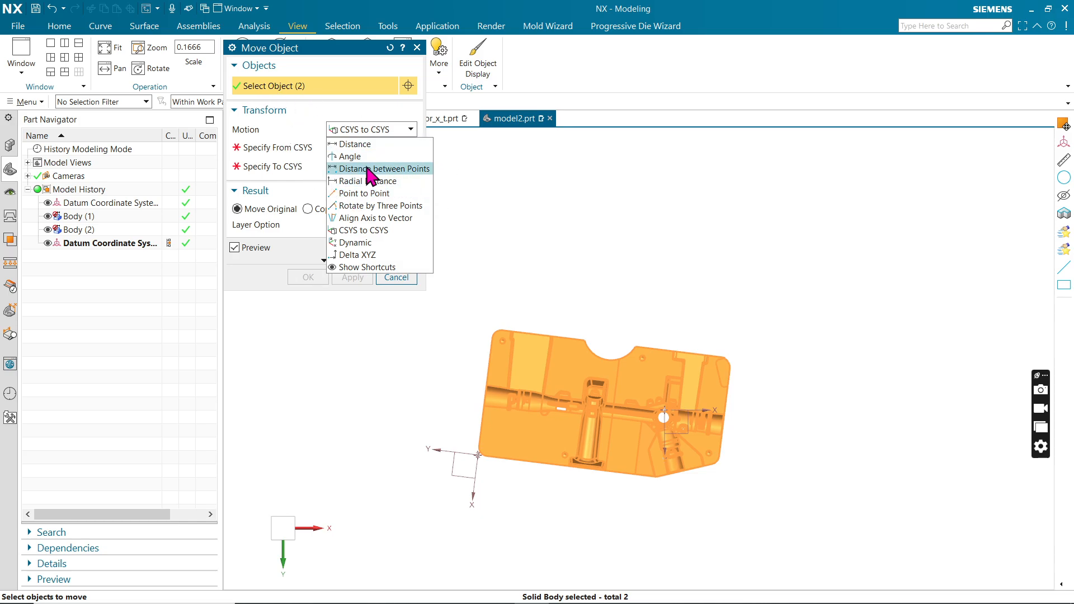
click(263, 151)
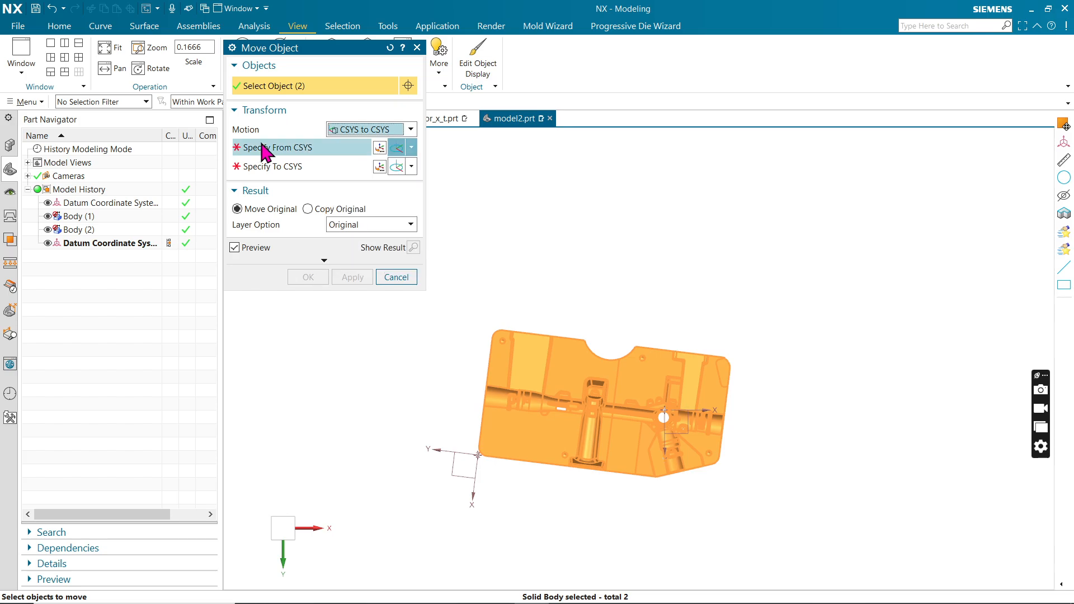
click(268, 150)
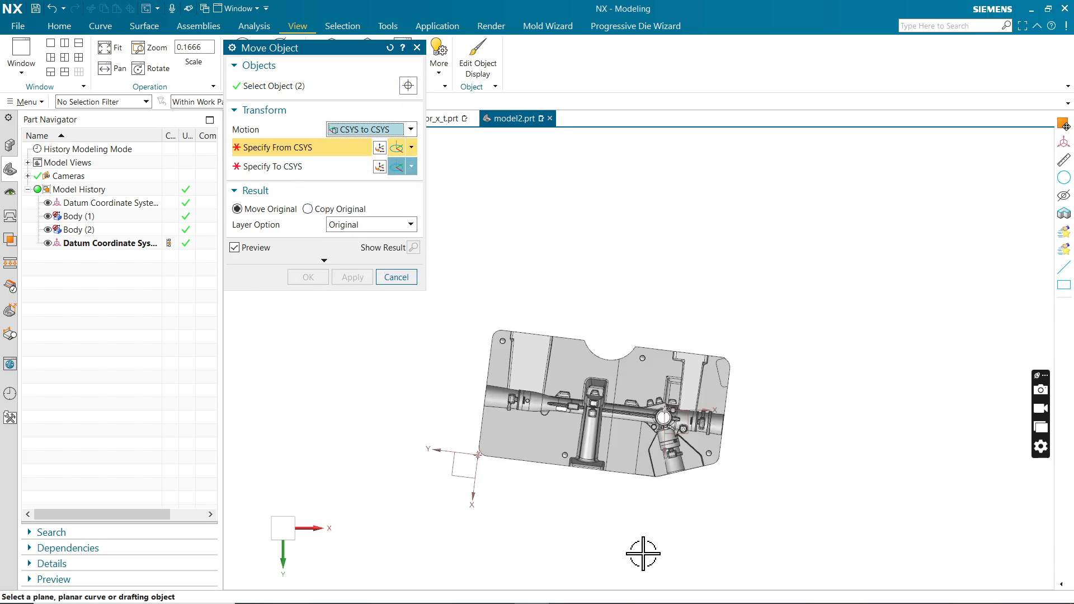
middle_drag(722, 473, 727, 442)
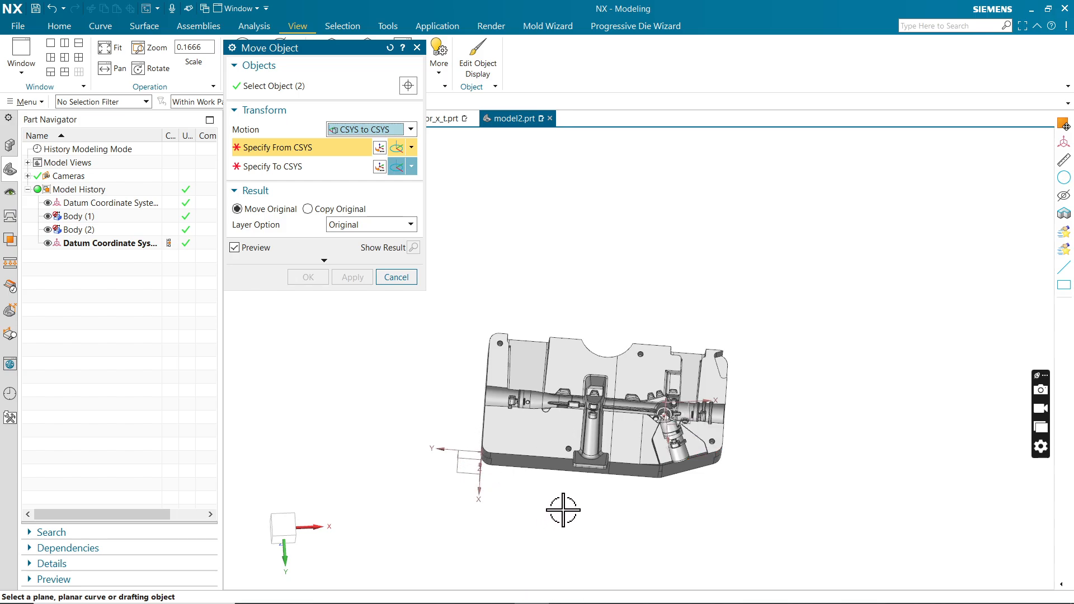
mouse_move(562, 511)
middle_down()
mouse_move(576, 492)
mouse_move(561, 492)
middle_up()
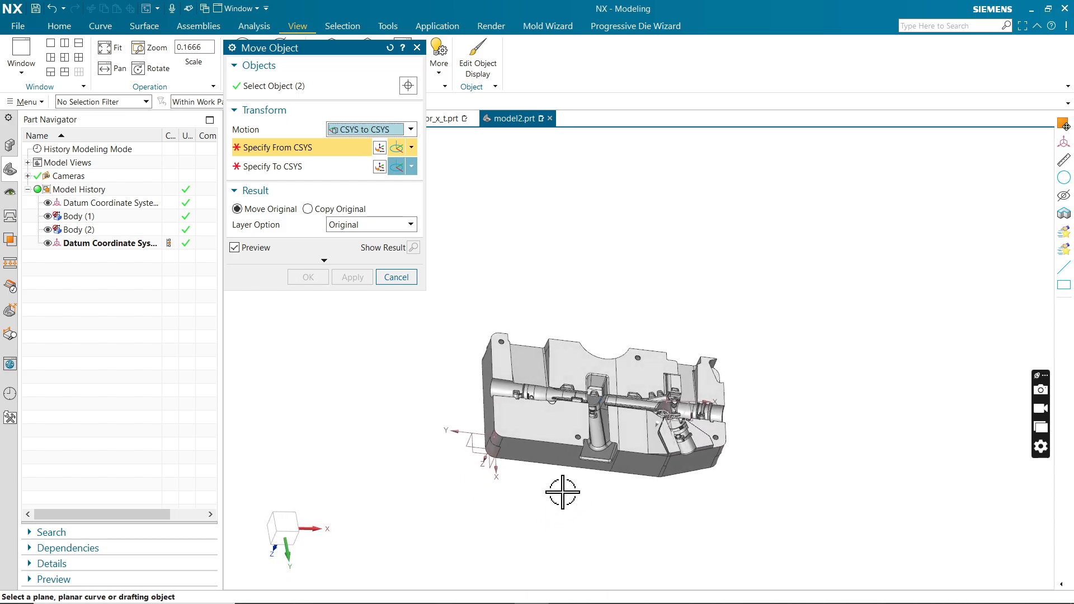
click(476, 451)
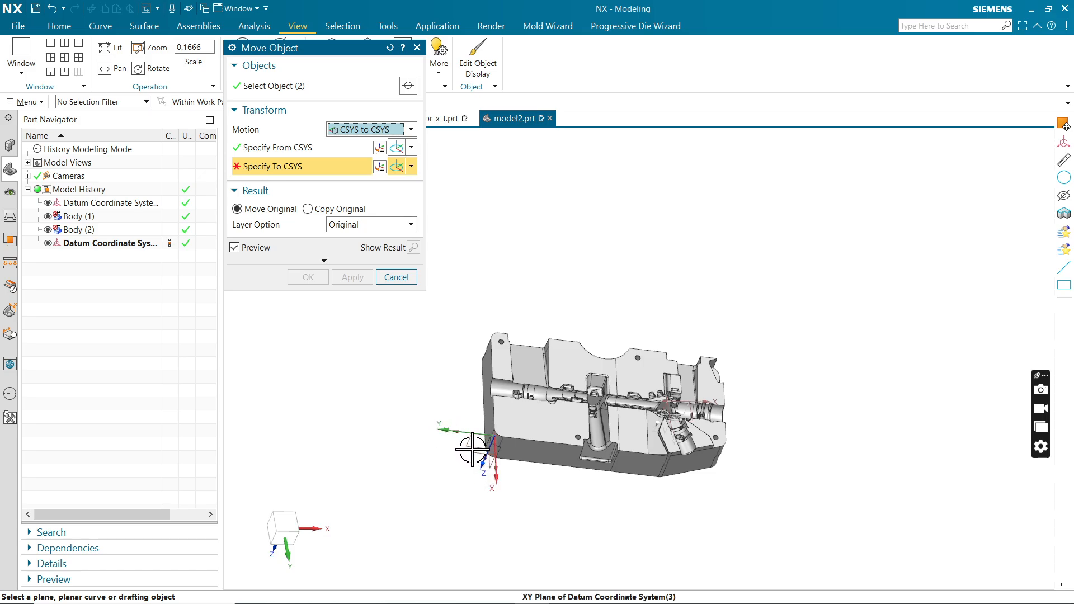
Specify the original datum coordinate system inside the block's cavity as the To CSYS for the move.
middle_drag(851, 271, 829, 281)
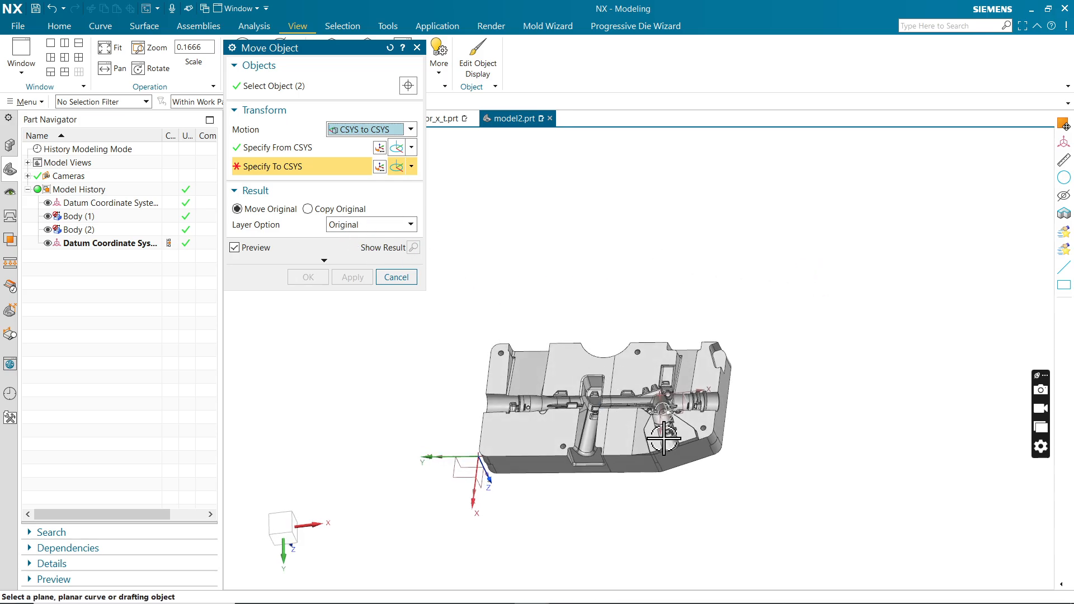
scroll(689, 427, up, 4)
middle_drag(849, 391, 866, 358)
scroll(662, 336, up, 1)
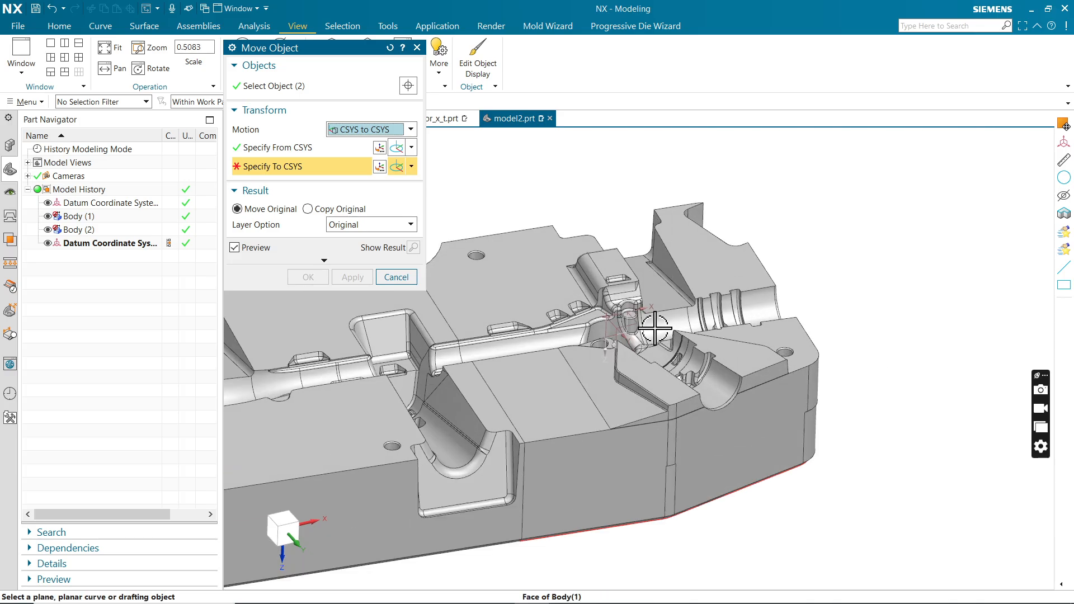
click(642, 323)
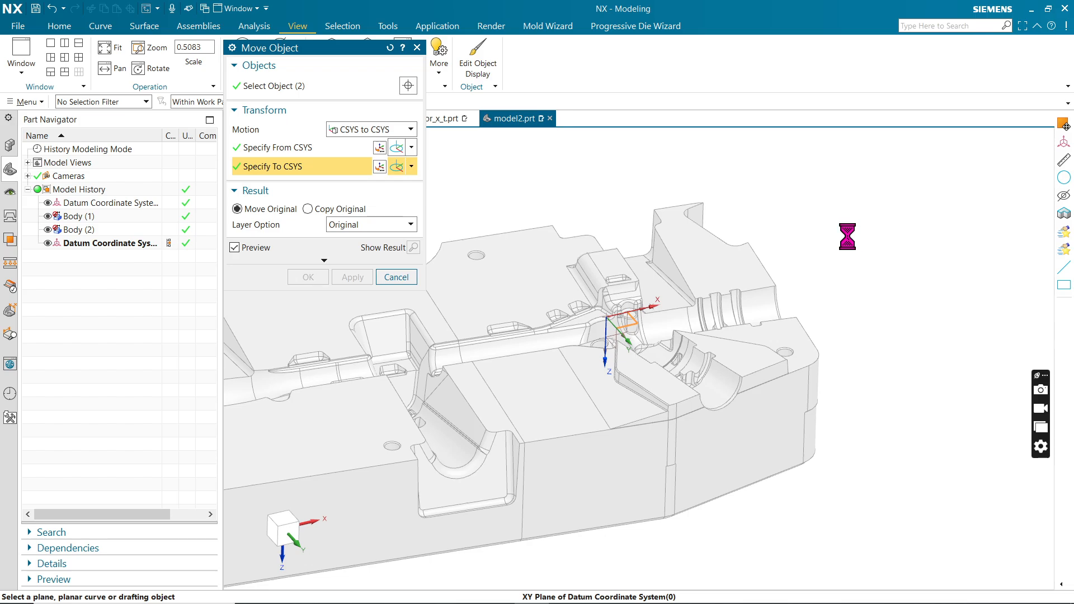
scroll(837, 244, down, 1)
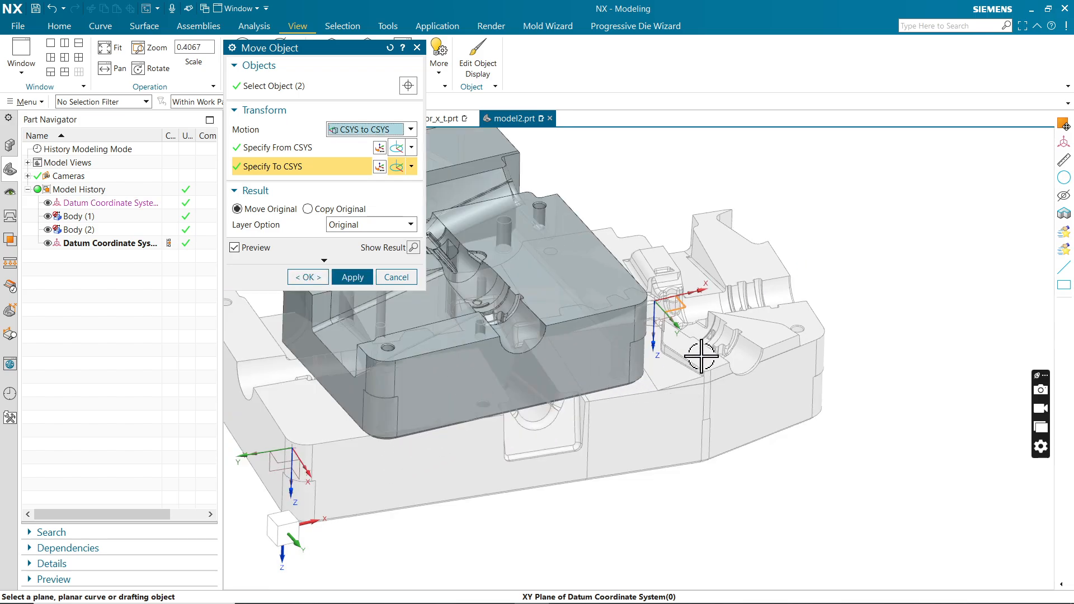
scroll(703, 356, down, 3)
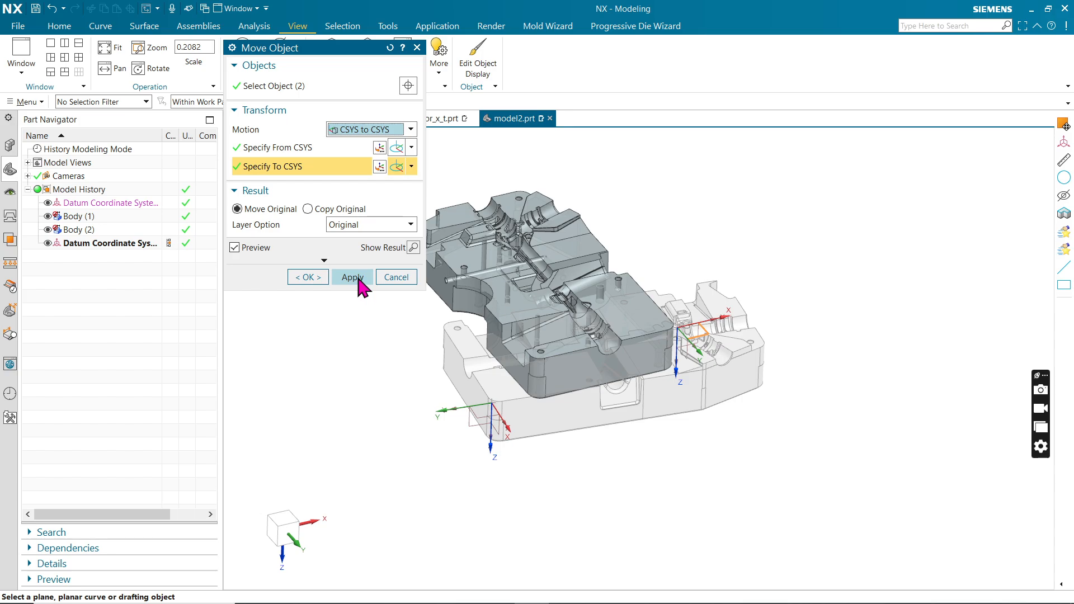
Show the move result and examine the block's alignment with the datum coordinate system from several standard views.
click(414, 248)
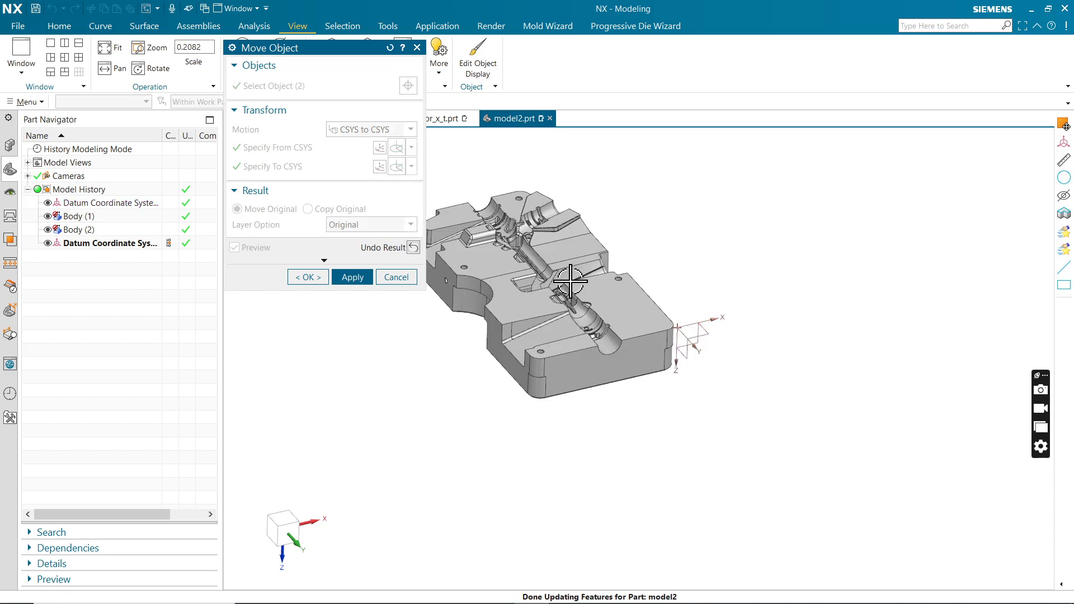
middle_drag(727, 303, 720, 346)
key(F8)
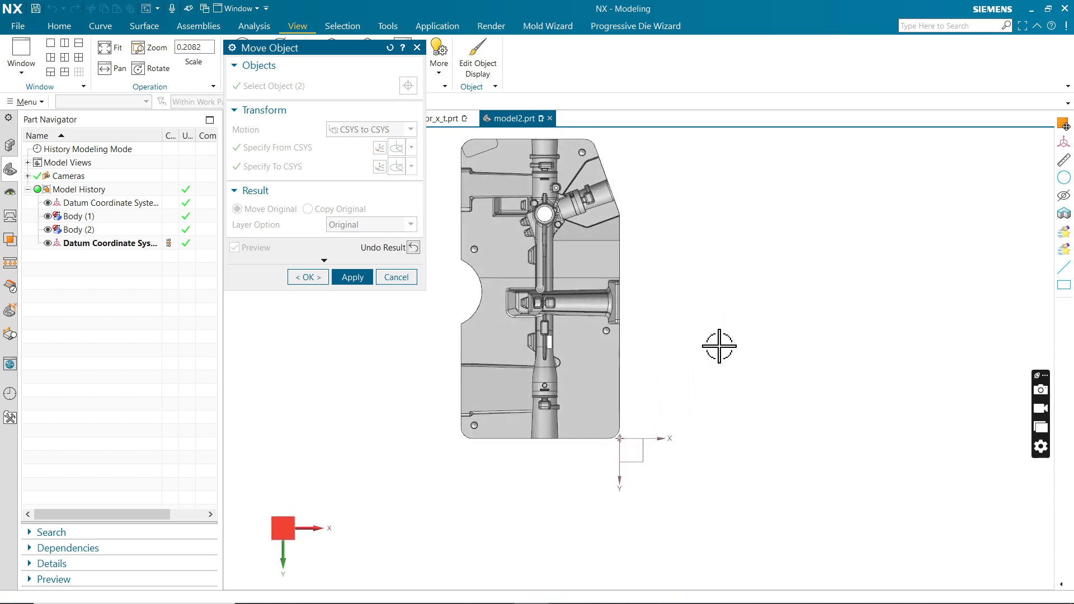
middle_drag(688, 436, 781, 387)
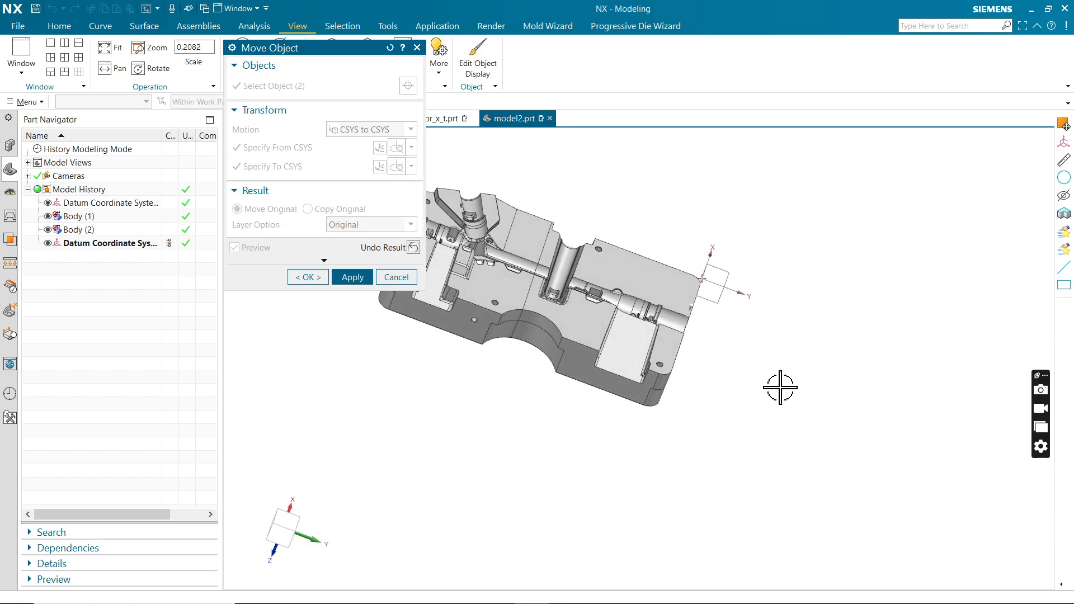
key(F8)
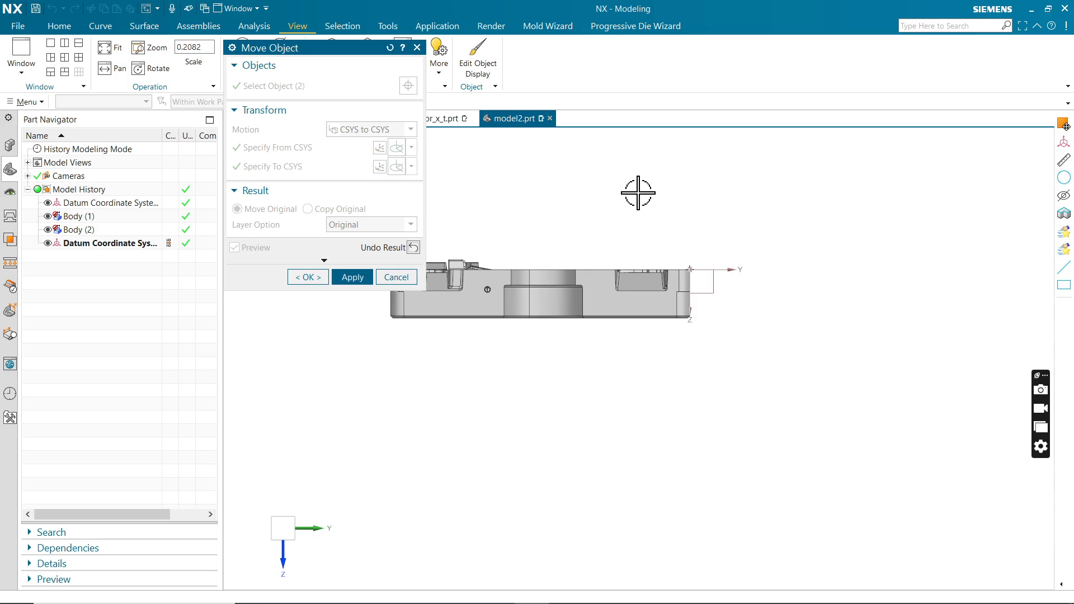
middle_drag(638, 192, 636, 279)
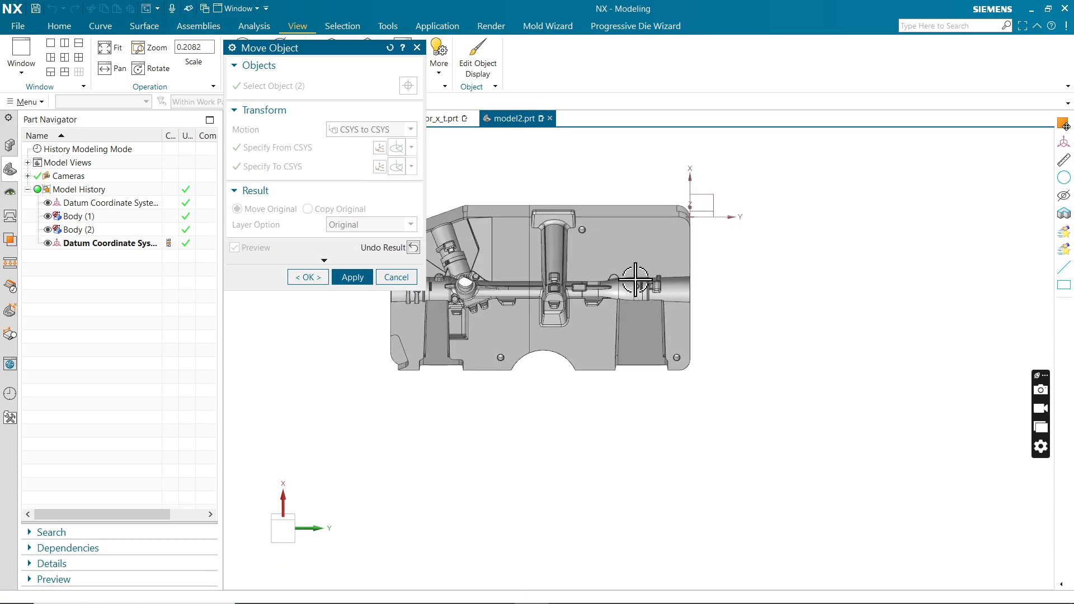
key(F8)
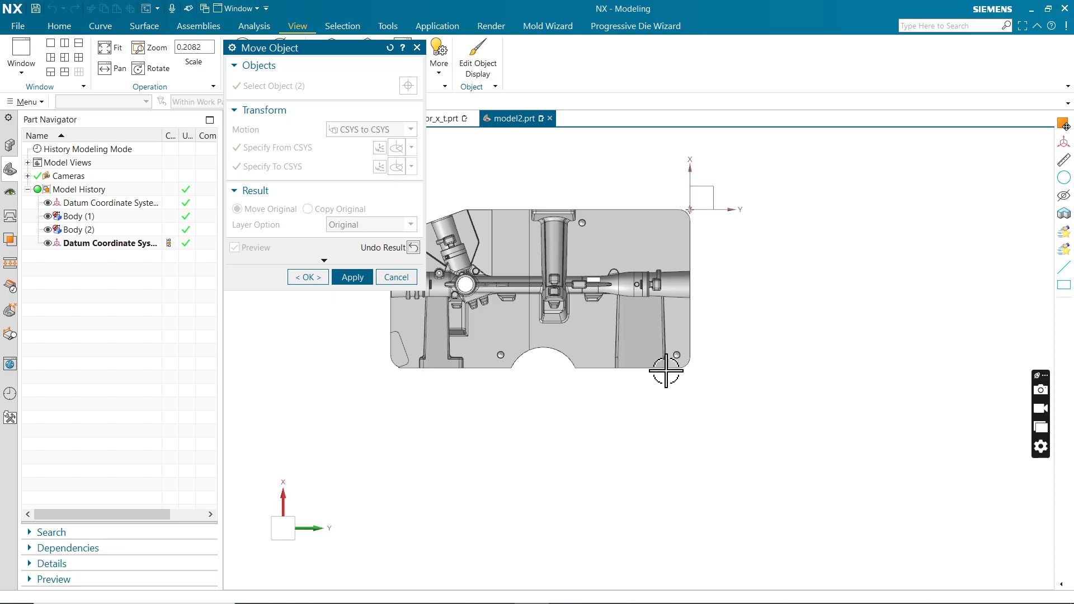
scroll(666, 372, down, 2)
scroll(520, 240, up, 1)
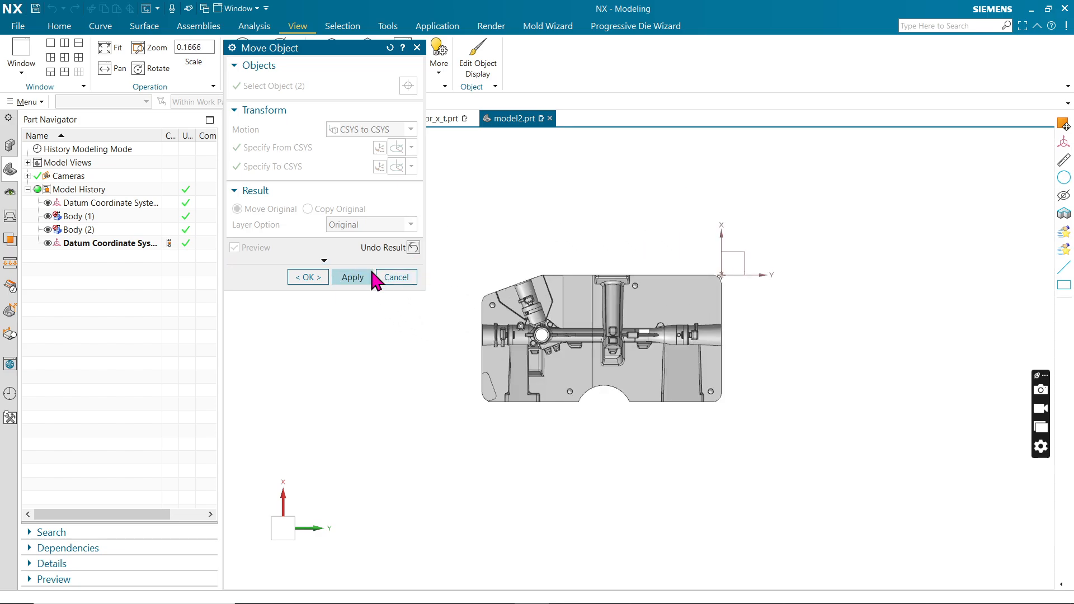
Apply the CSYS to CSYS move, close Move Object and orient the view square to the block's parting face.
click(353, 277)
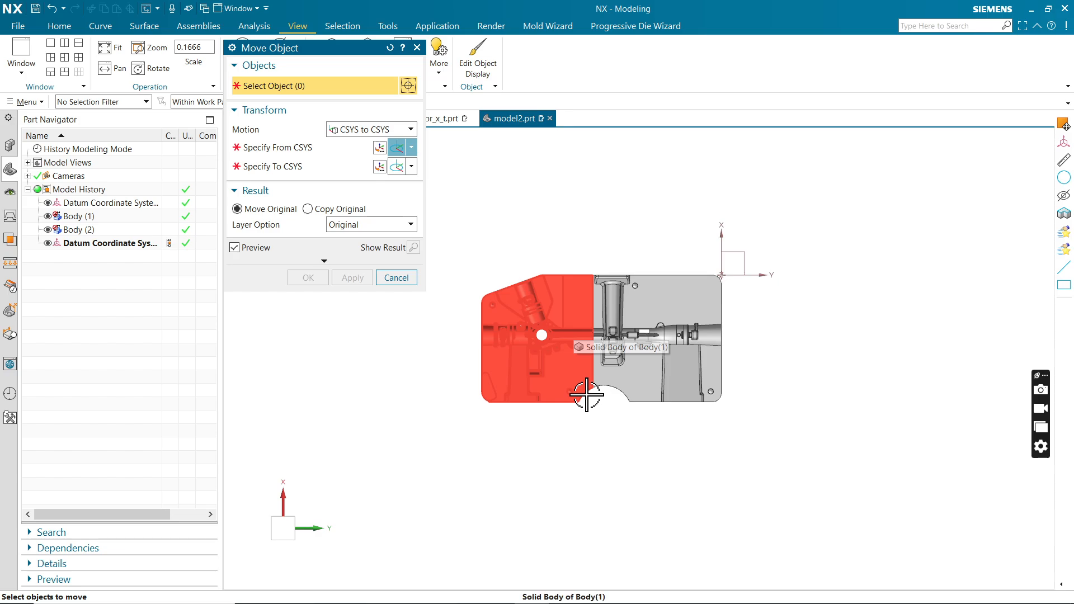
click(396, 277)
scroll(640, 394, up, 3)
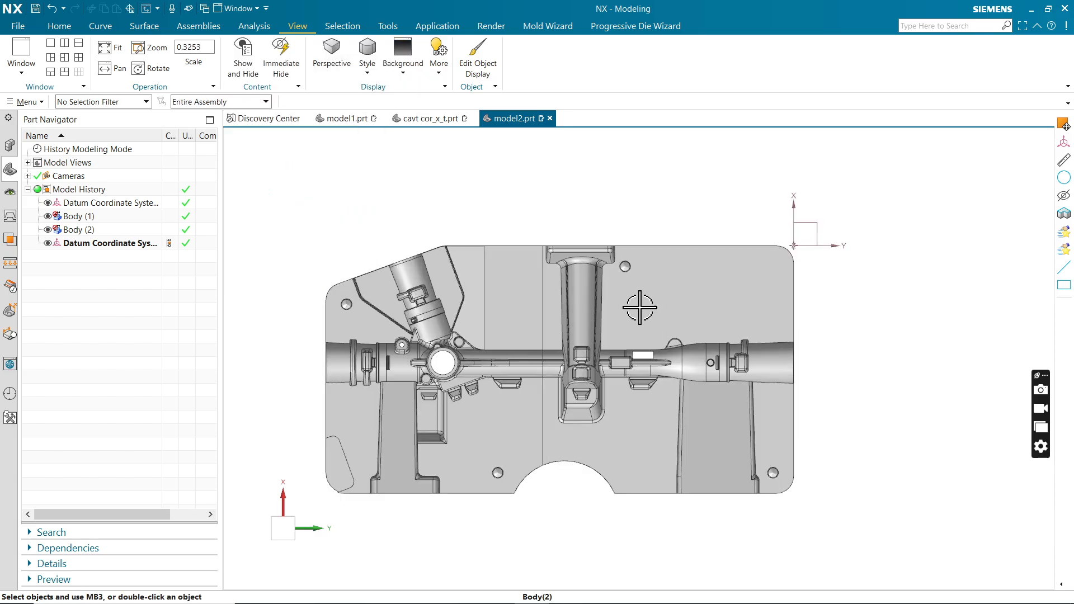
scroll(640, 394, down, 2)
middle_drag(641, 394, 562, 452)
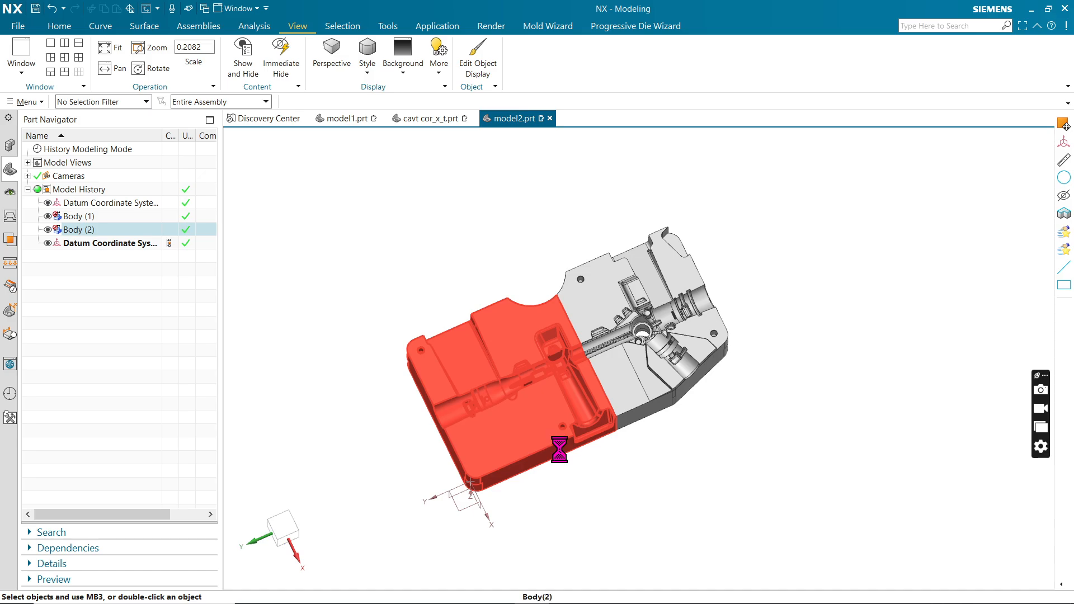
key(F8)
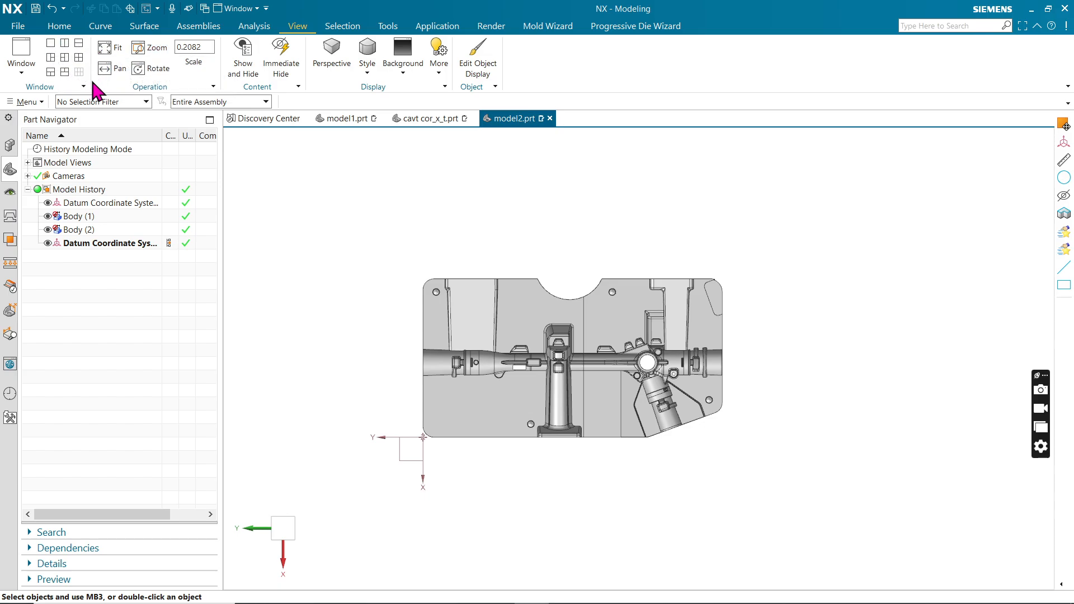
click(21, 73)
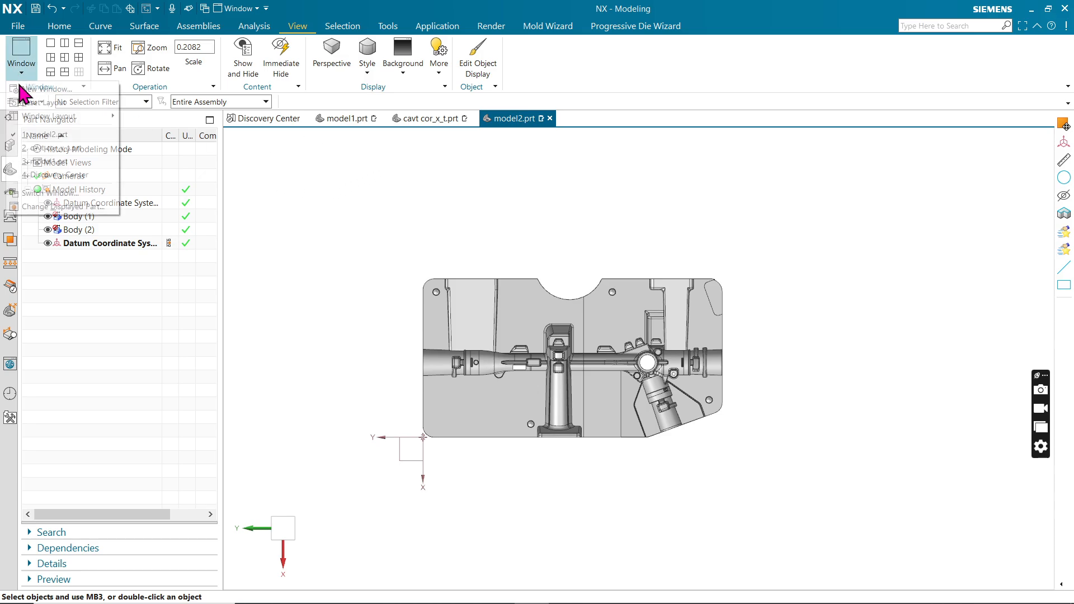
click(454, 243)
scroll(613, 357, up, 2)
scroll(612, 362, down, 3)
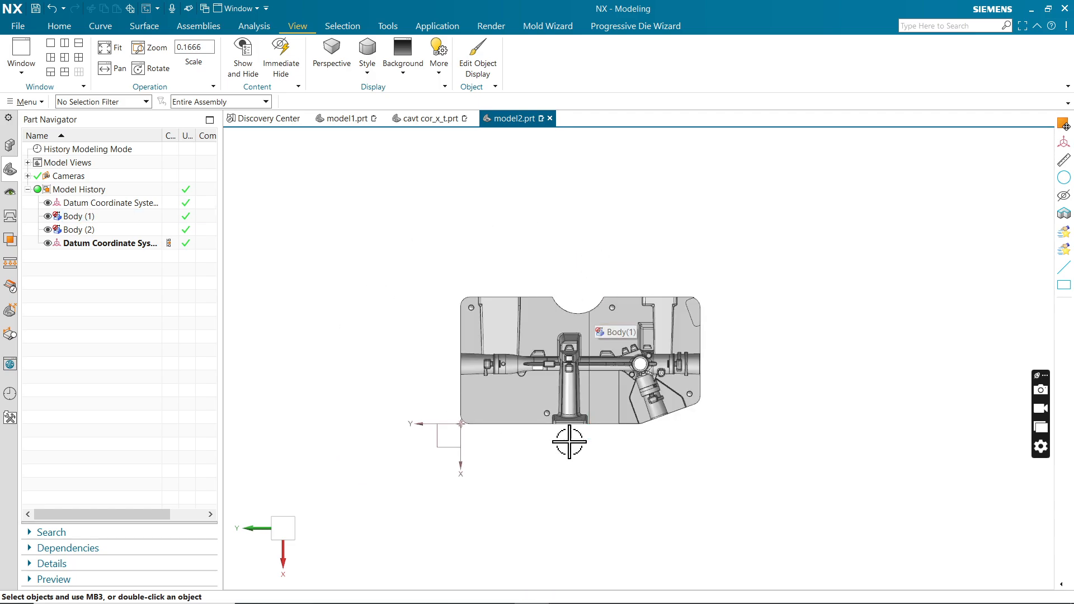
Switch to PowerMill and examine the orientation of the imported mould block against its top view.
mouse_move(564, 597)
click(570, 594)
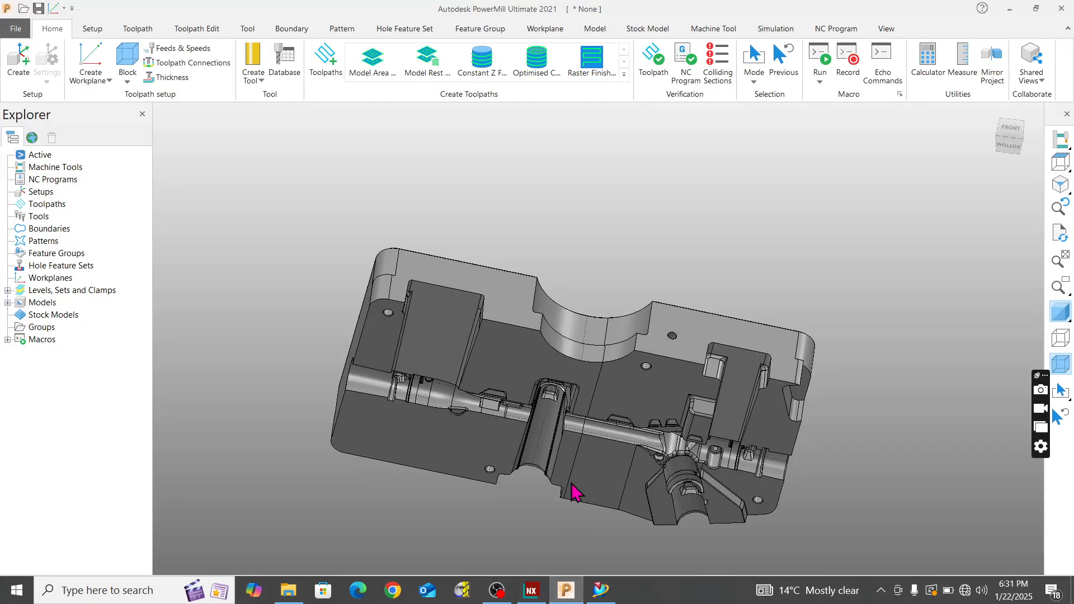
click(1060, 163)
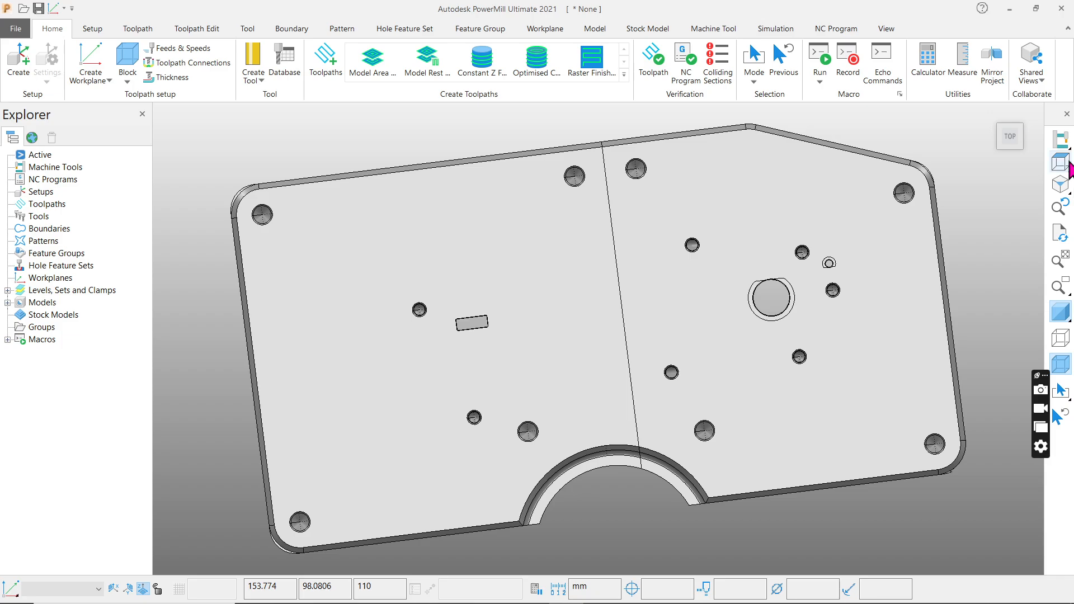
middle_drag(578, 237, 728, 421)
middle_drag(670, 201, 653, 336)
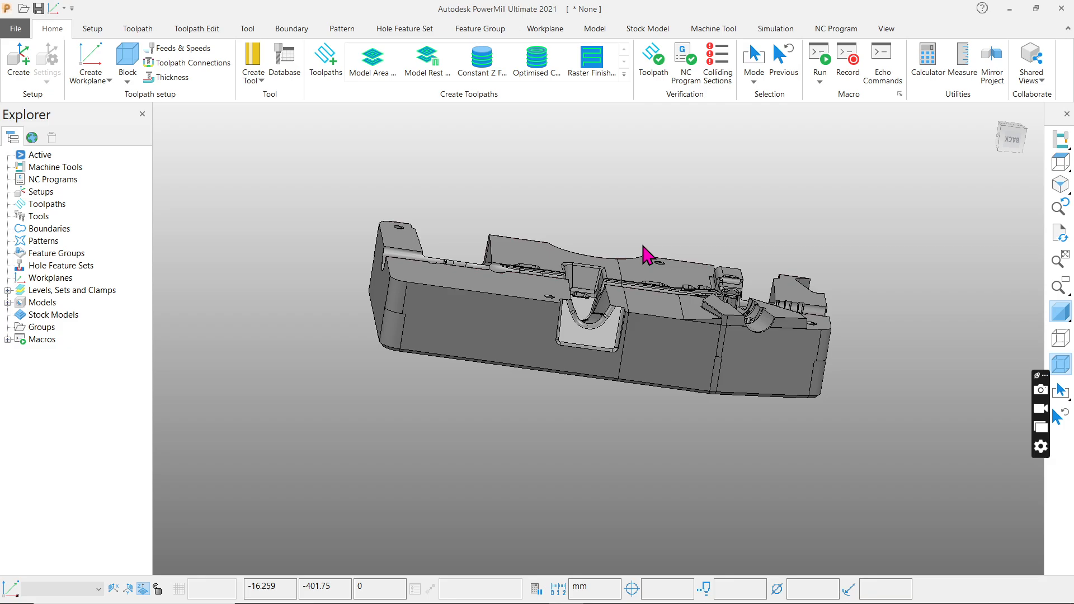
middle_drag(647, 254, 569, 302)
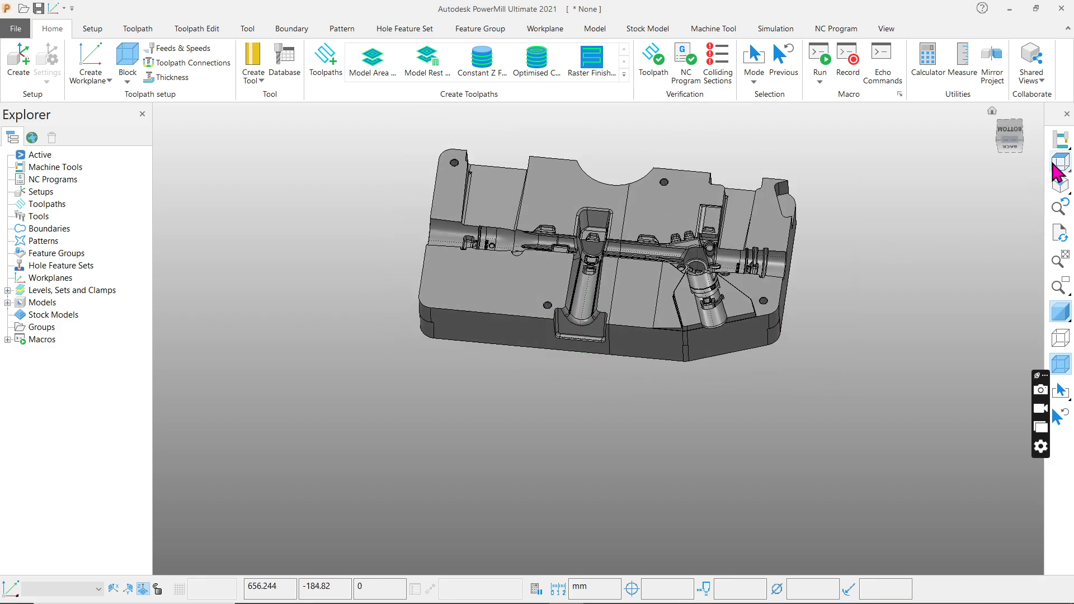
click(1055, 167)
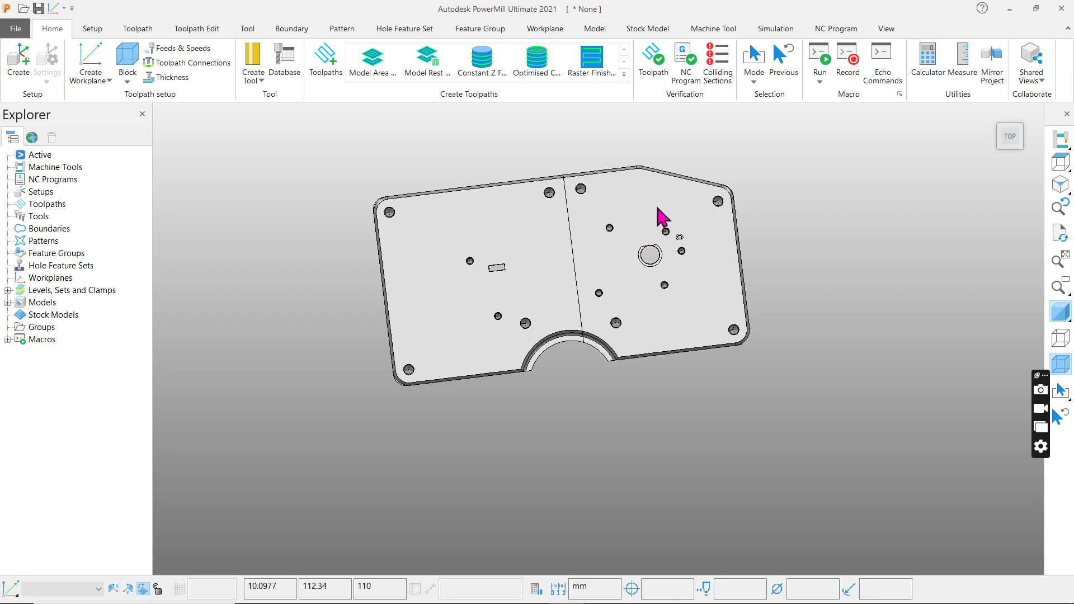
middle_drag(676, 261, 705, 386)
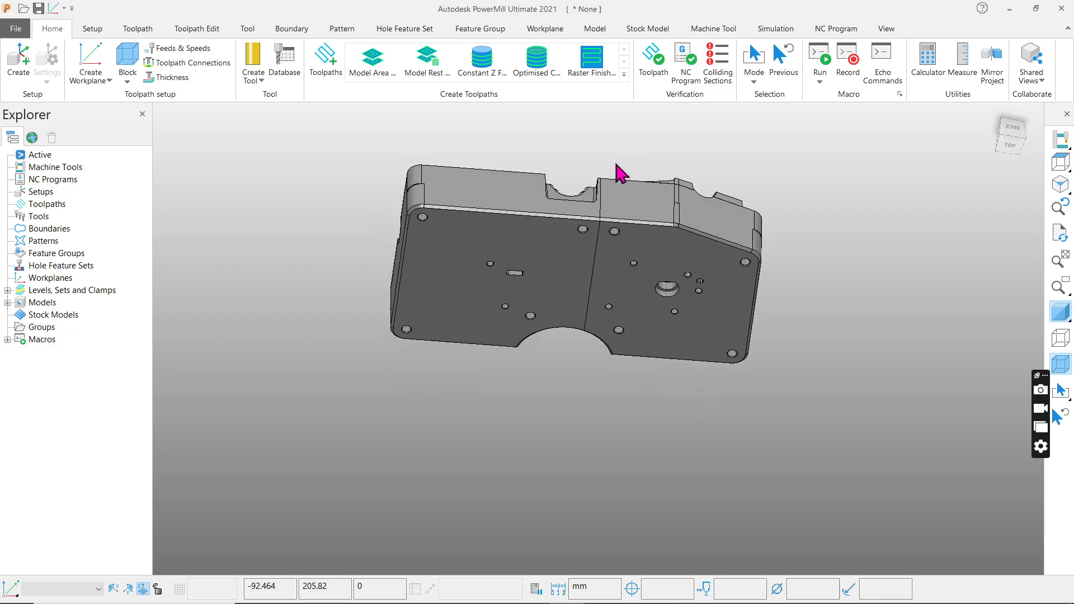
middle_drag(601, 270, 579, 375)
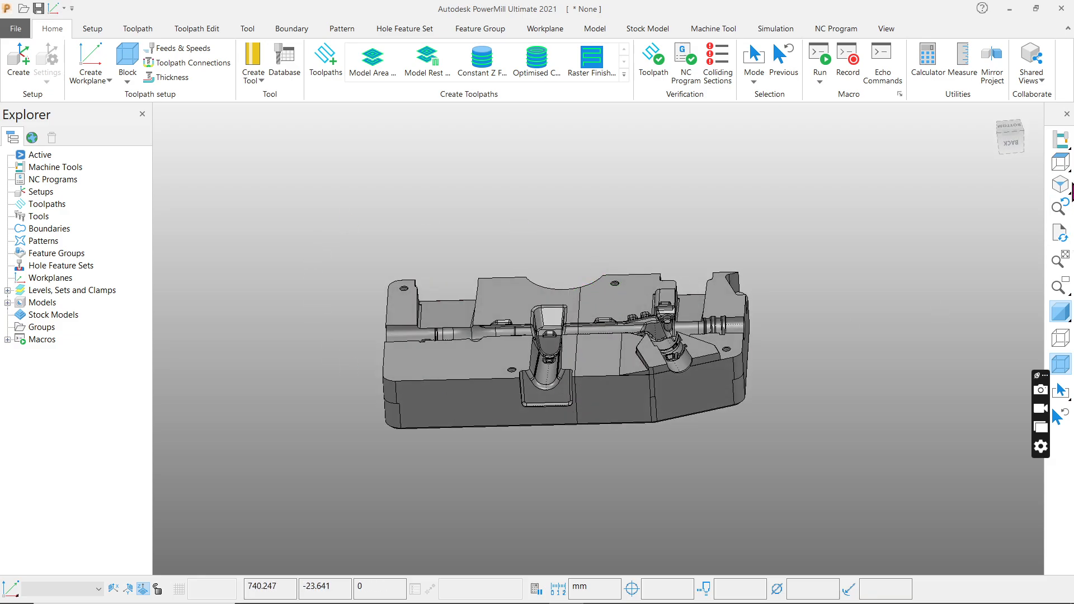
click(1060, 162)
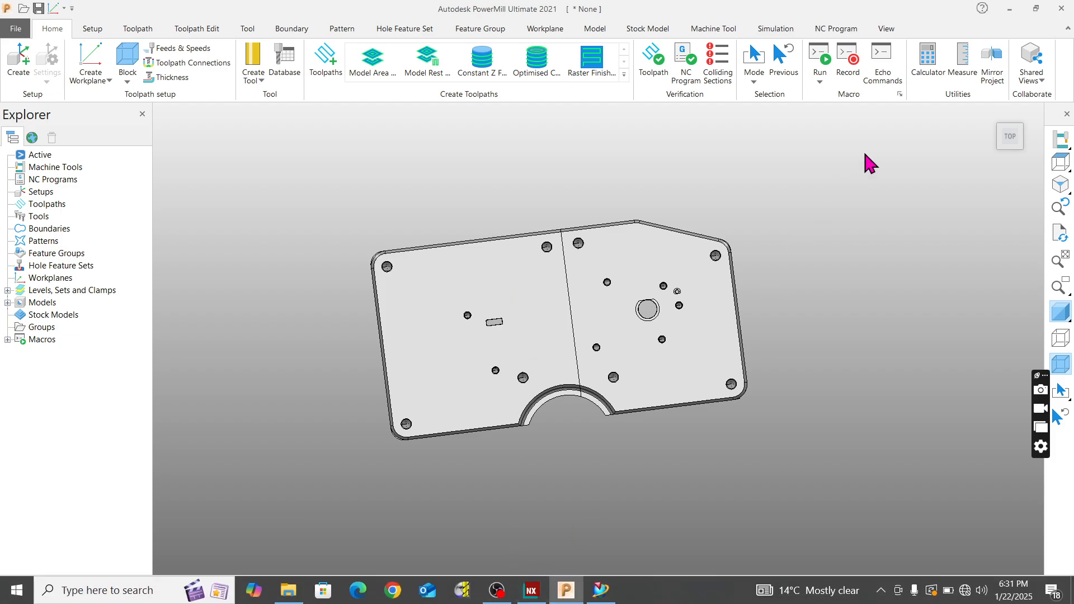
Compare the block's orientation in NX and PowerMill, and return to NX with PowerMill minimised.
click(533, 594)
scroll(514, 338, down, 1)
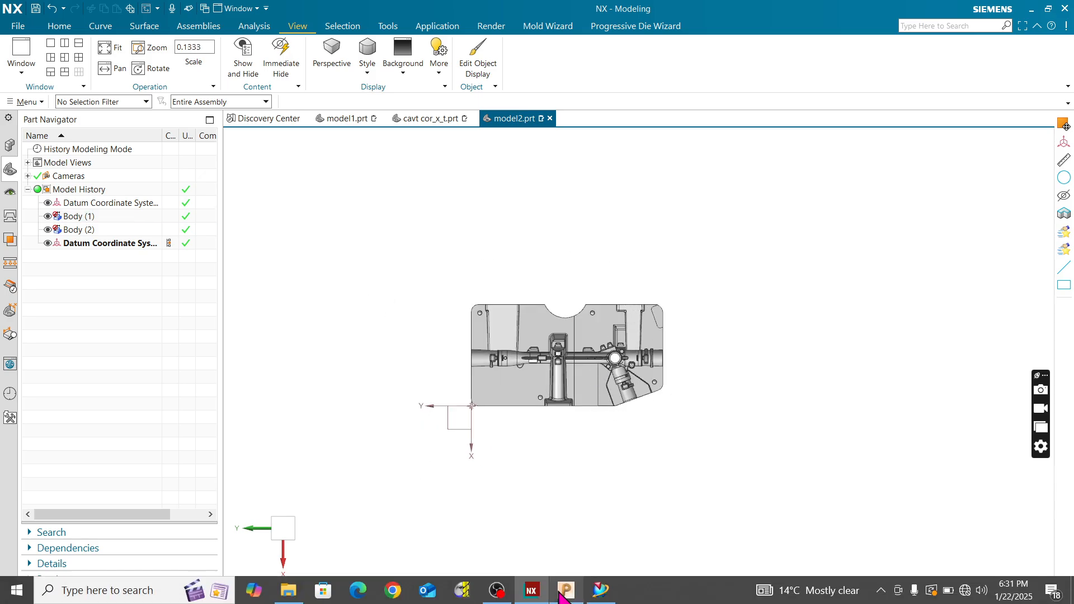
click(566, 596)
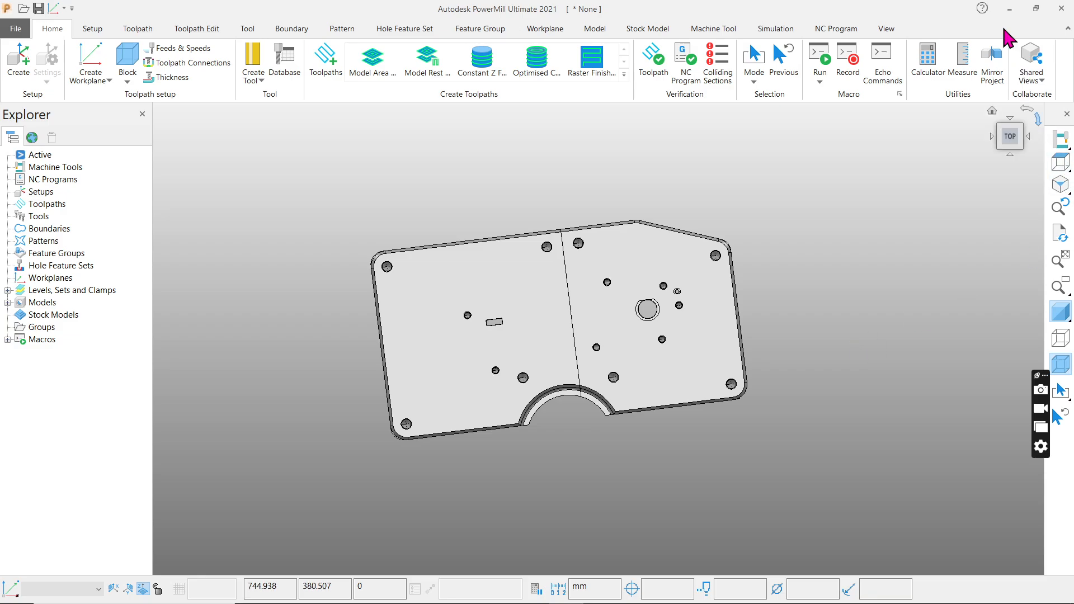
click(1009, 9)
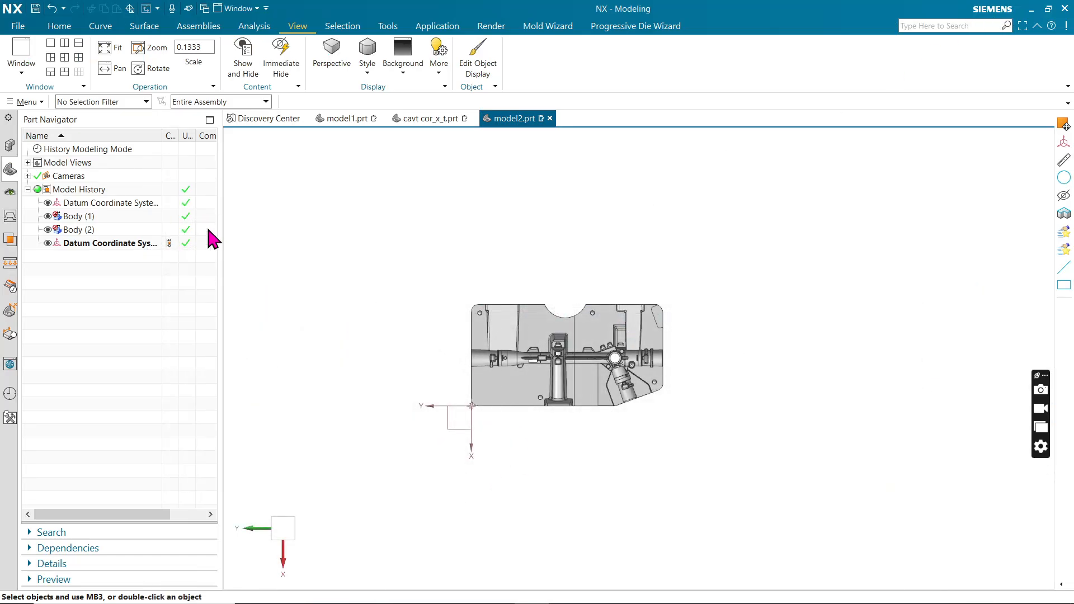
Export the entire displayed part as a Parasolid text file named model2 123 on the Desktop and close the export dialog.
click(17, 28)
mouse_move(33, 202)
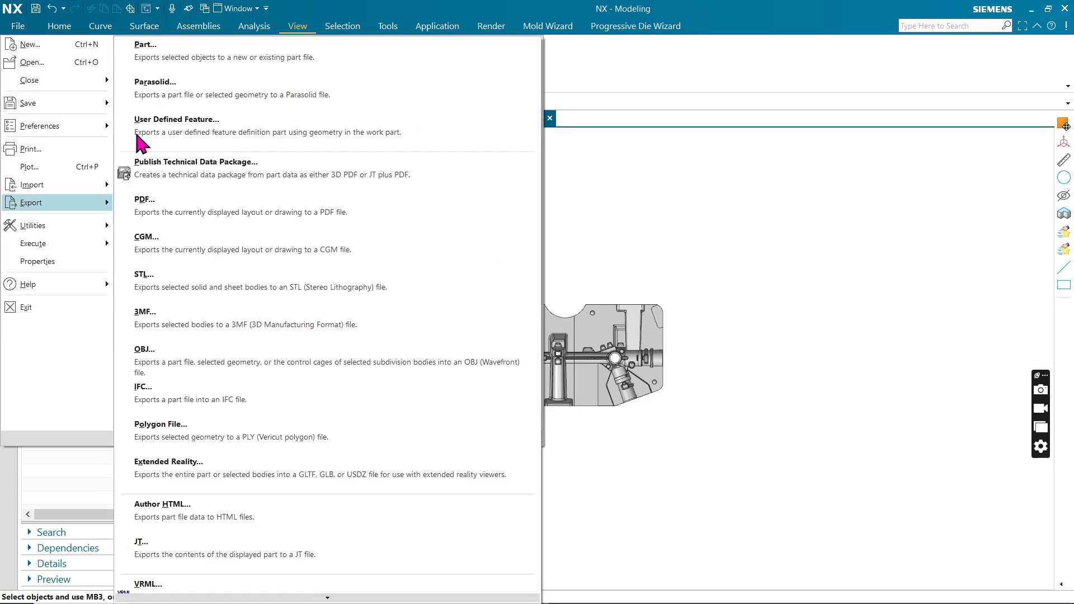
click(155, 82)
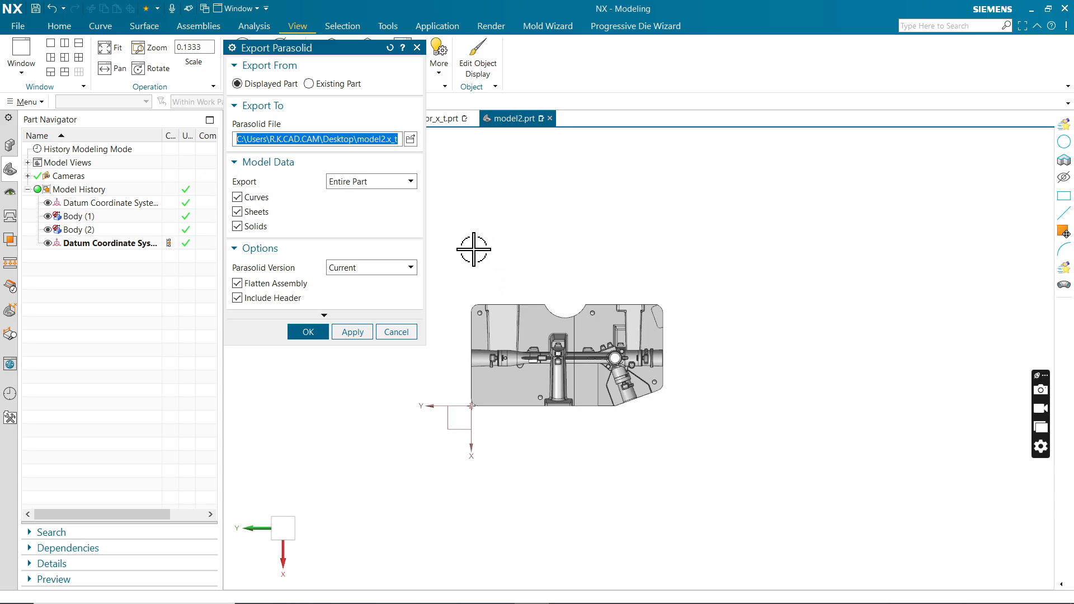
click(411, 139)
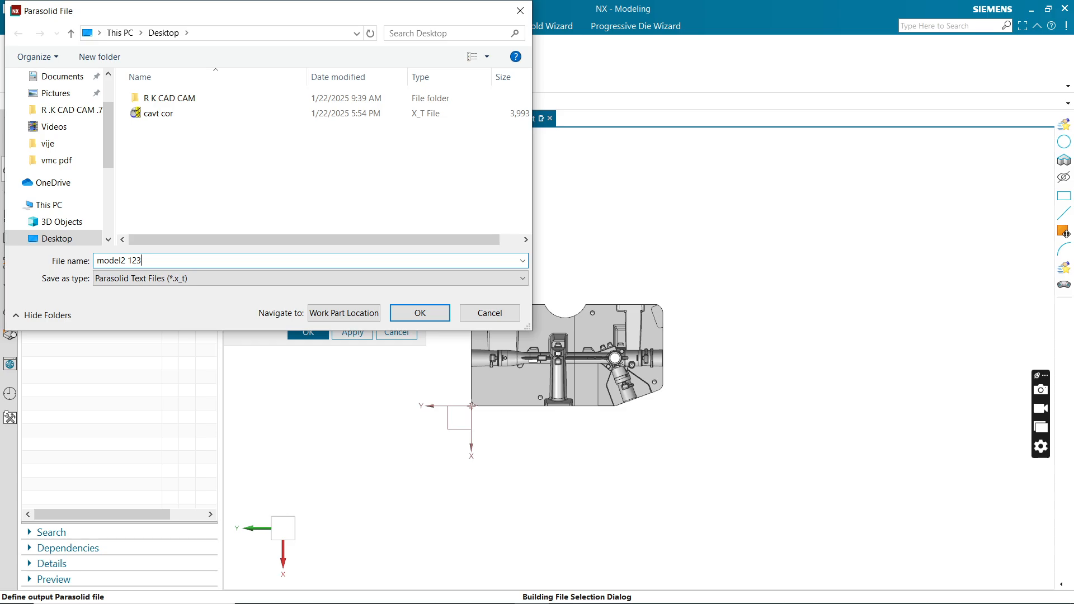
click(414, 313)
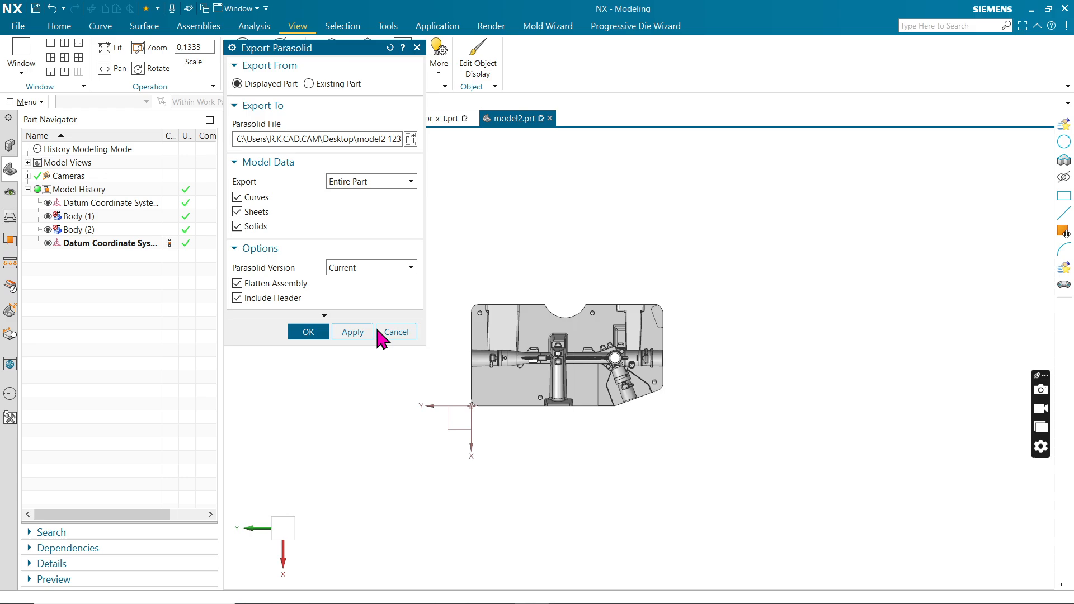
click(396, 333)
Minimise NX to get to the Windows desktop.
scroll(617, 341, down, 1)
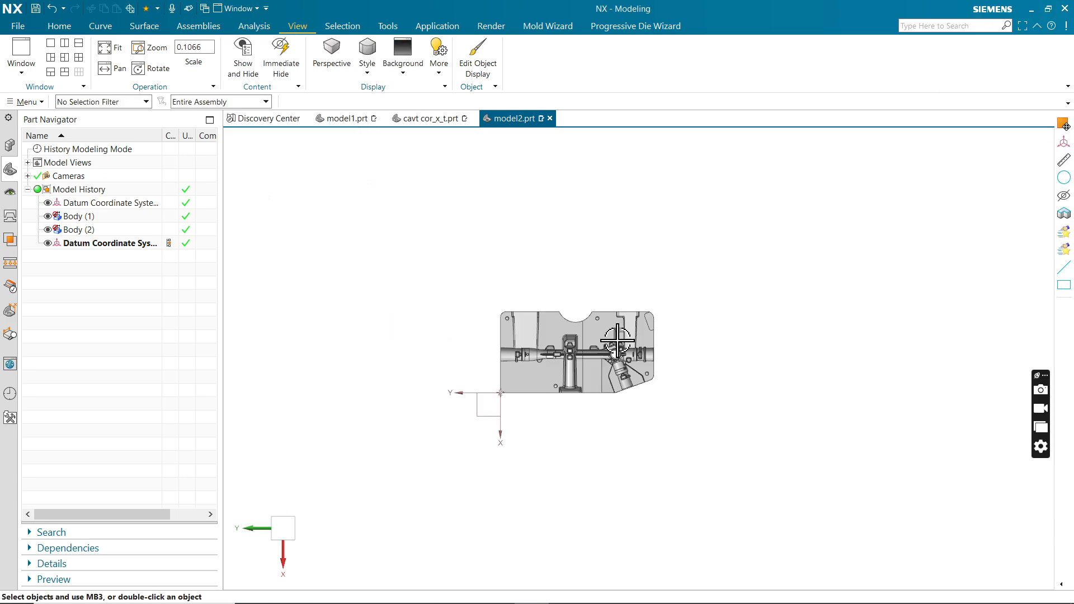
scroll(617, 341, down, 1)
click(1031, 8)
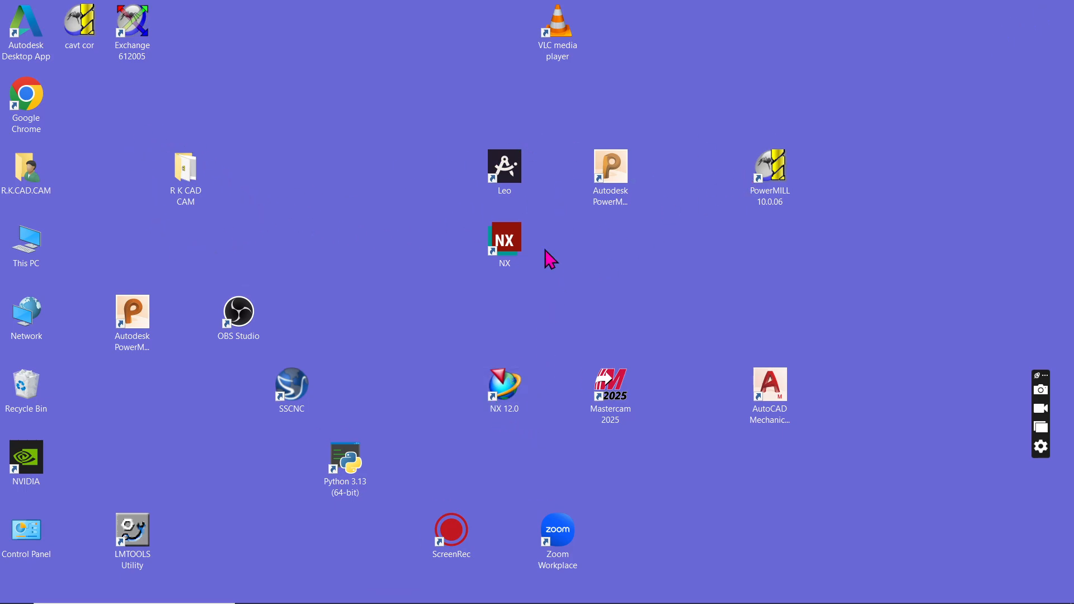
Move the cavt cor shortcut to an empty spot on the desktop and launch Autodesk PowerMill Ultimate 2021.
drag(85, 22, 393, 84)
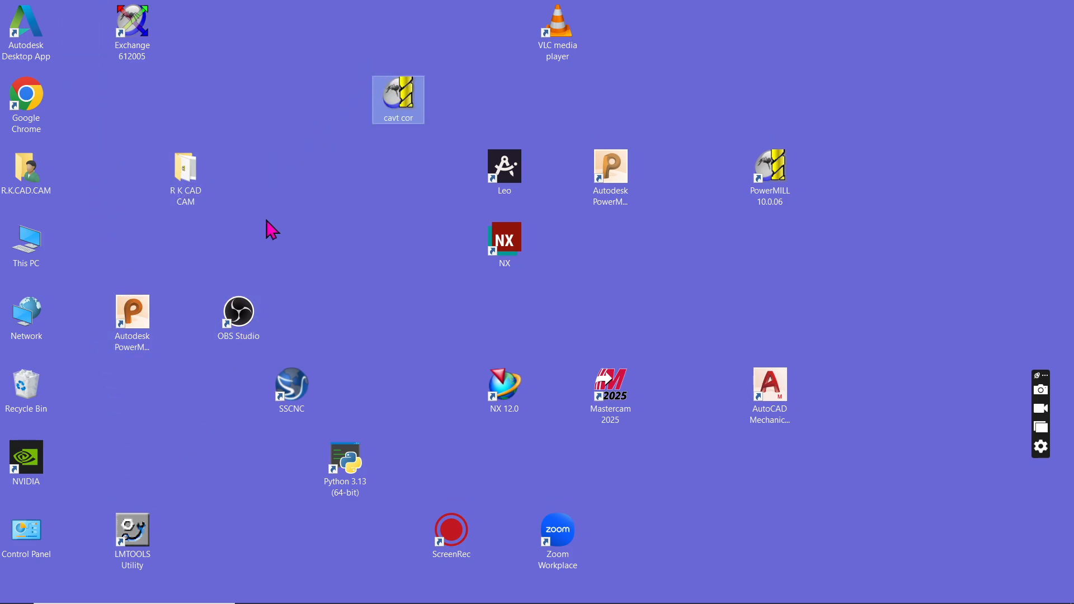
click(616, 190)
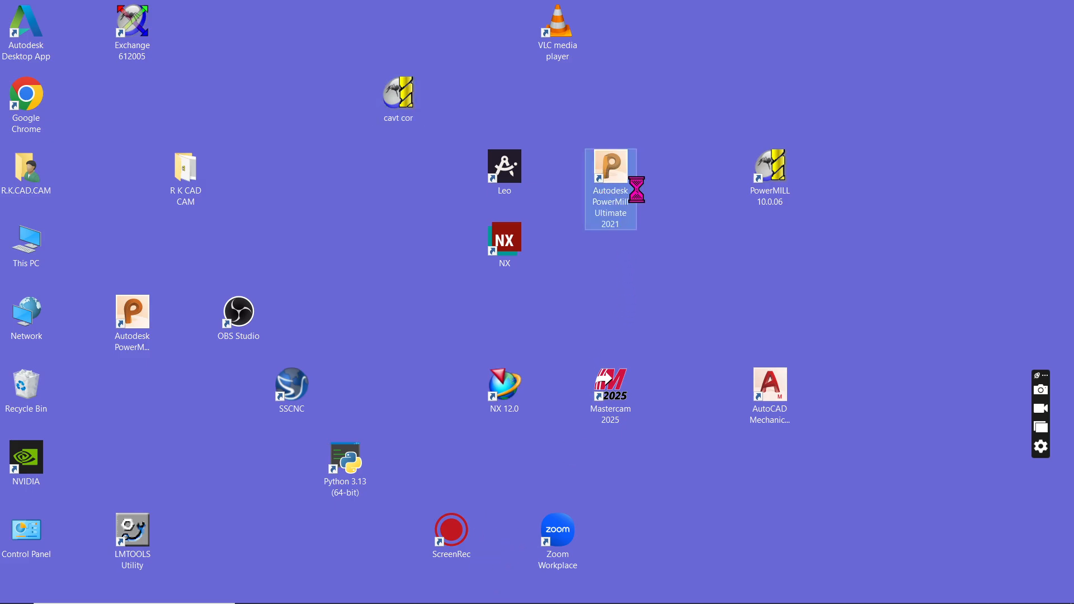
right_click(612, 181)
click(659, 191)
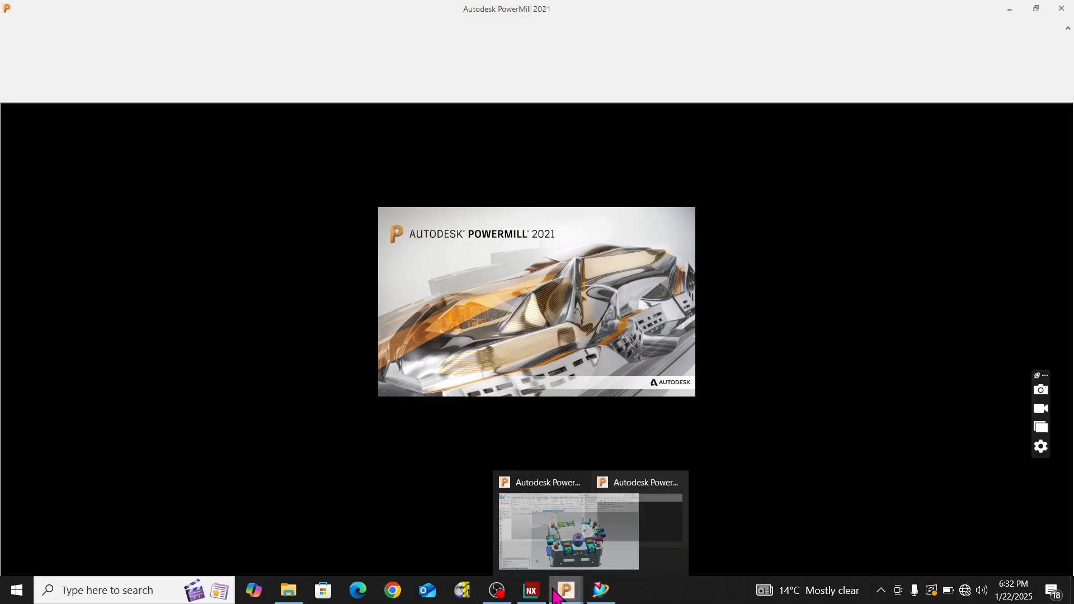
click(531, 591)
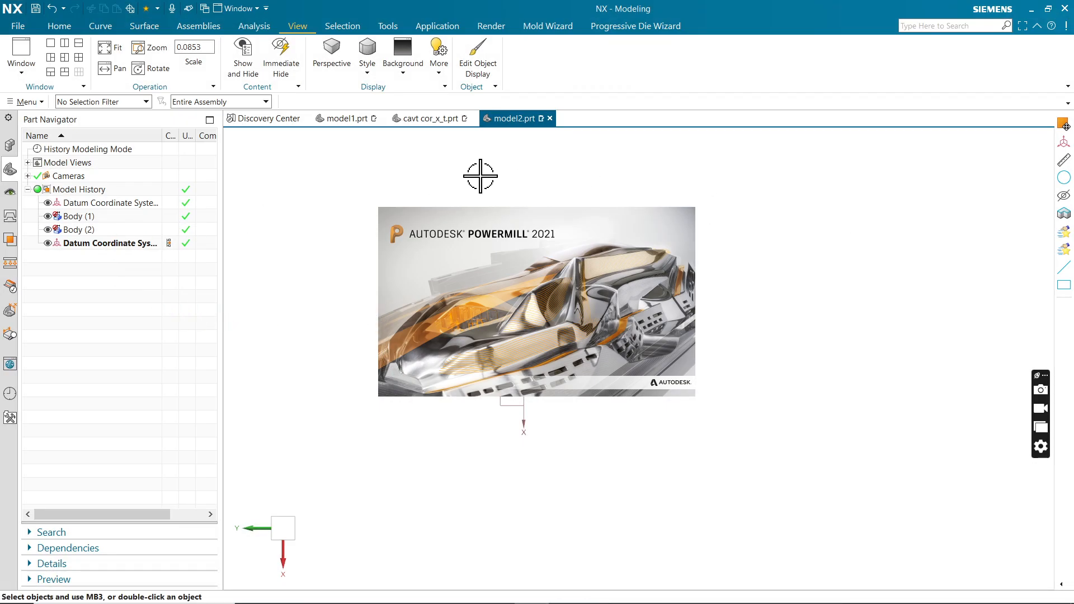
click(18, 28)
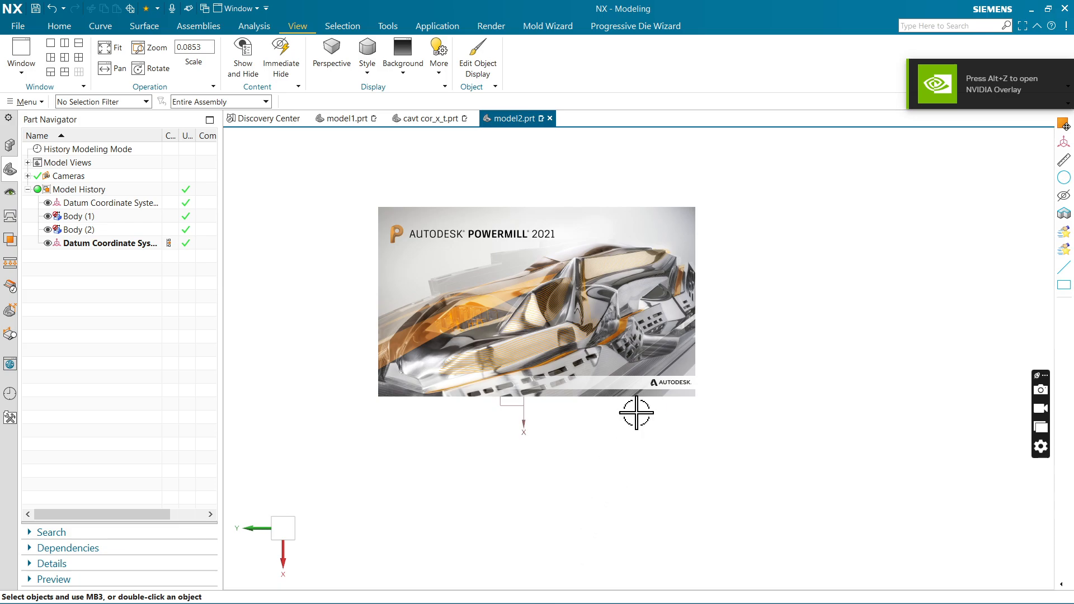
click(1032, 9)
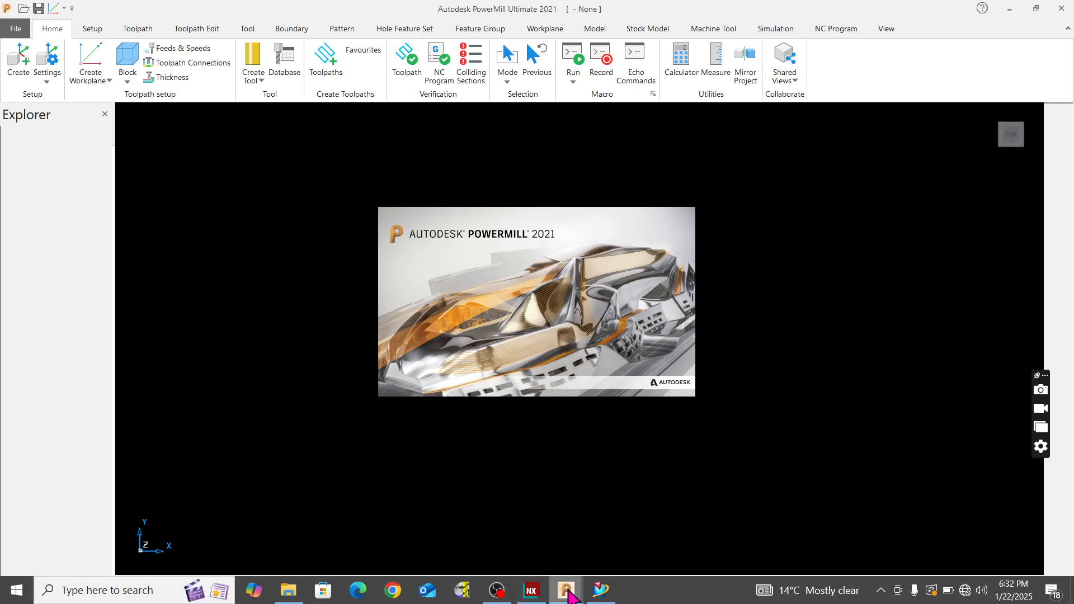
Switch to the PowerMill session holding the imported block and examine the block's tilt in the top view.
mouse_move(567, 588)
click(530, 537)
scroll(475, 237, down, 1)
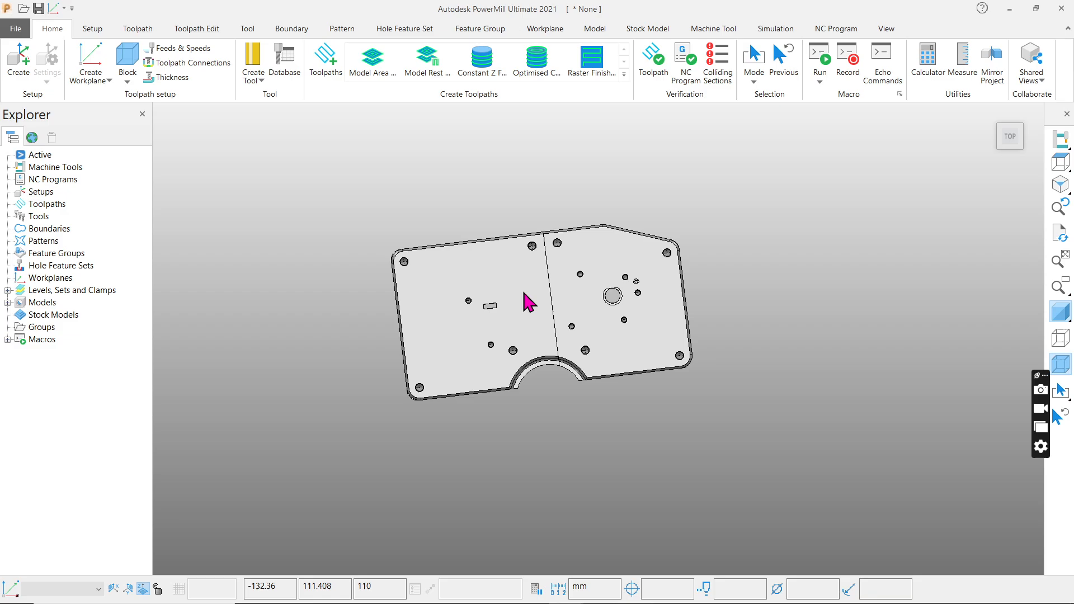
click(1061, 161)
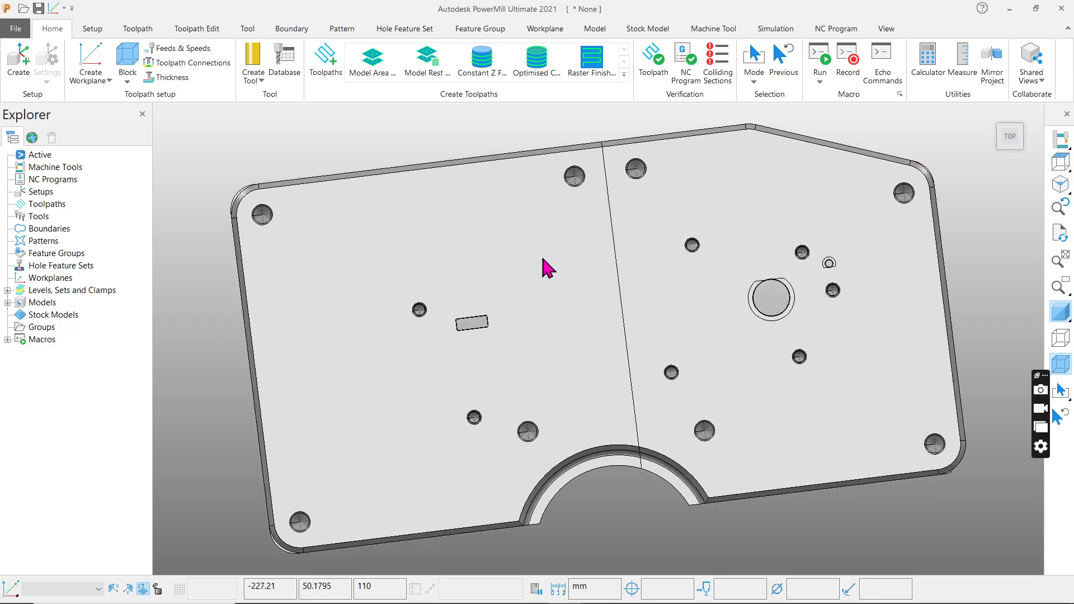
middle_drag(564, 317, 855, 267)
click(1060, 162)
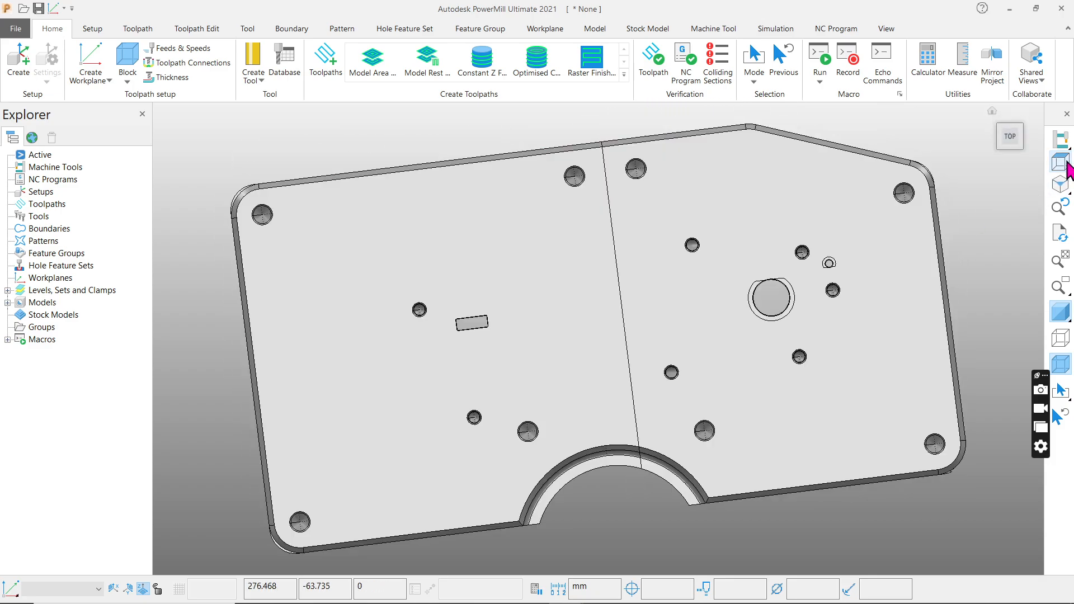
Calculate a box-shaped stock block from the model limits with zero expansion and accept it.
click(127, 56)
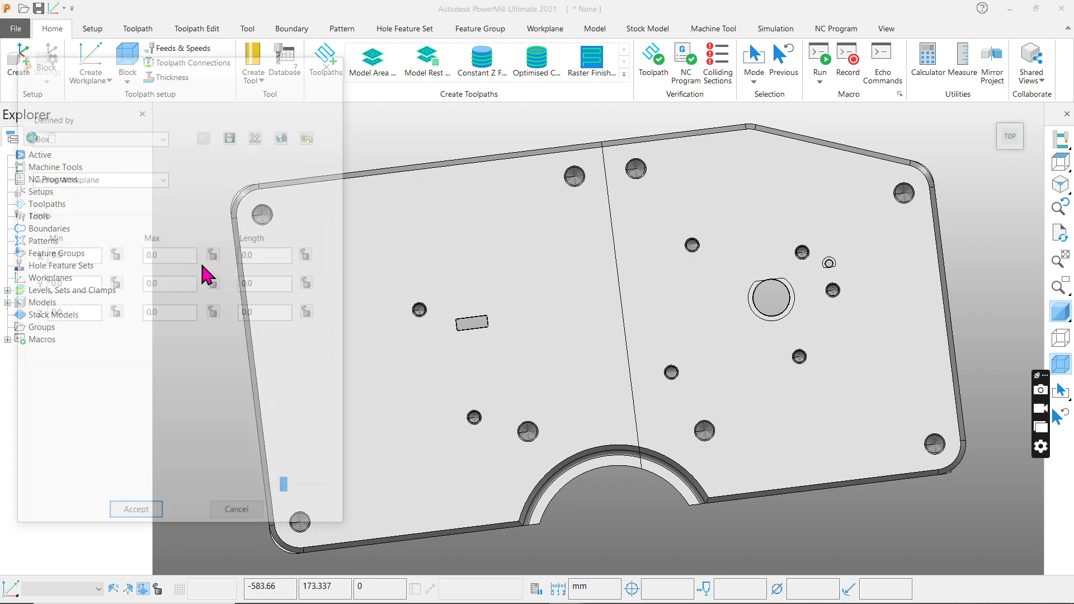
click(291, 447)
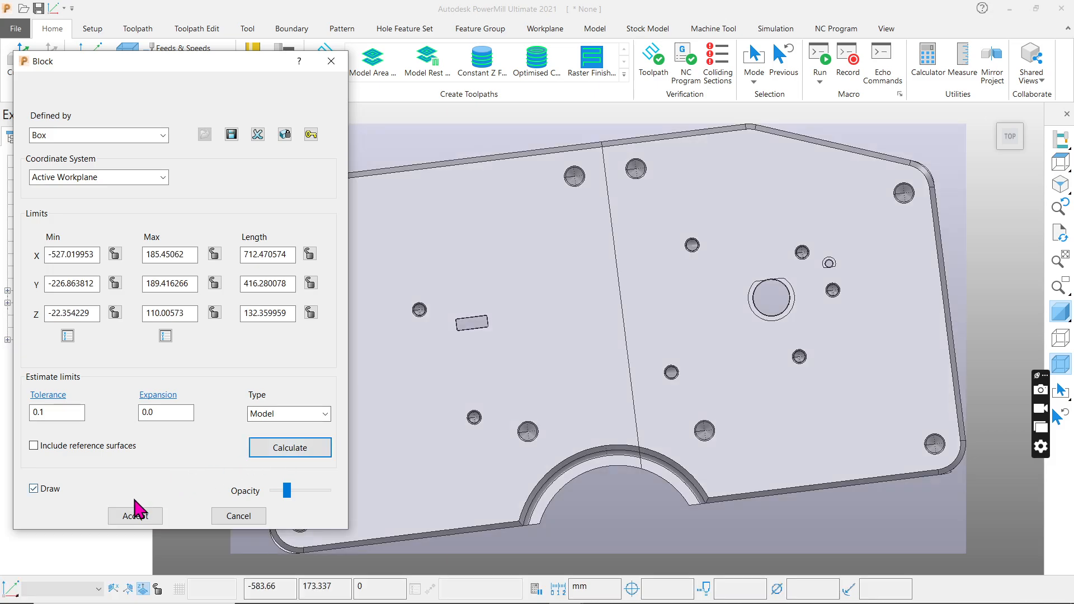
click(137, 517)
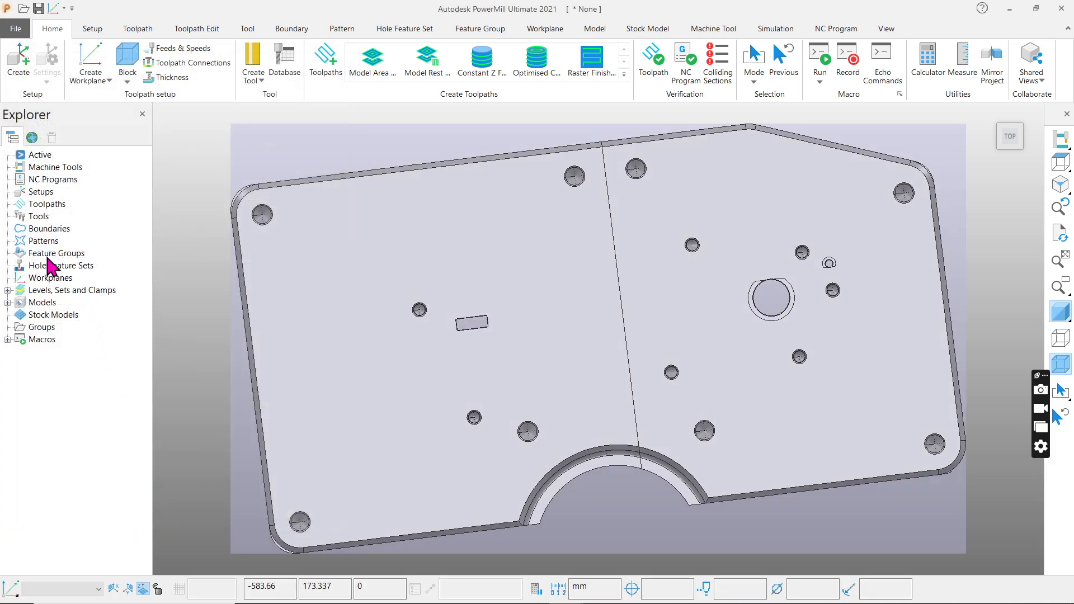
Create a workplane positioned using the block at its top centre point and activate it.
right_click(50, 283)
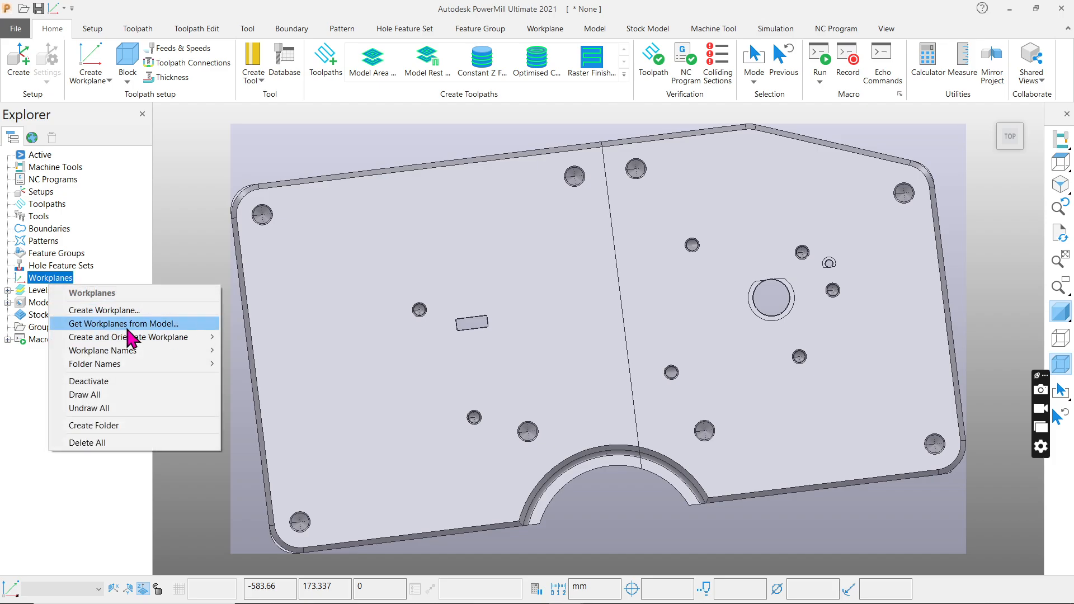
mouse_move(140, 338)
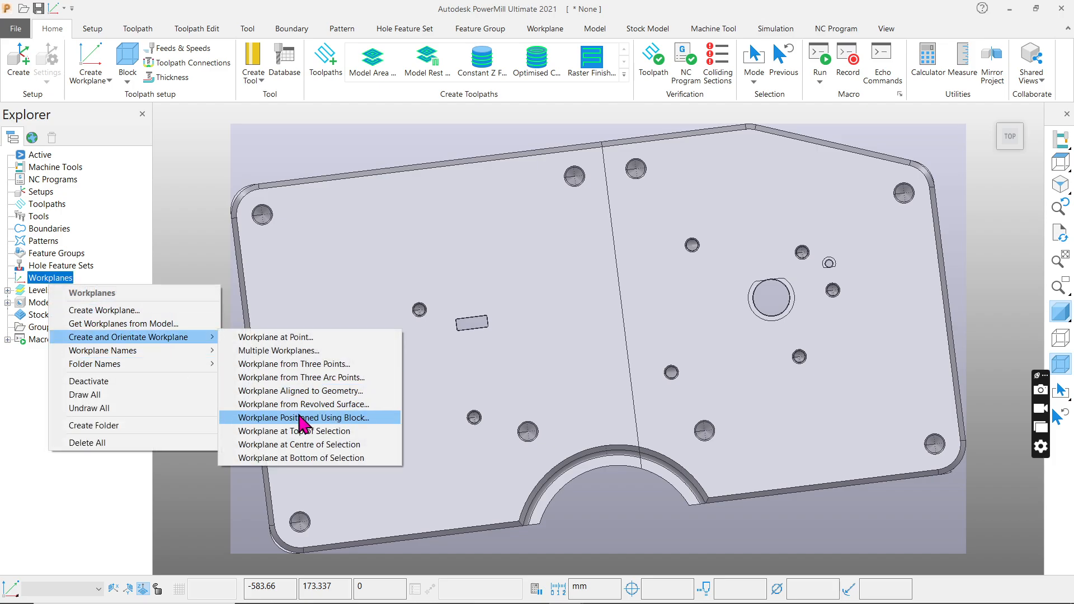
click(358, 416)
click(598, 339)
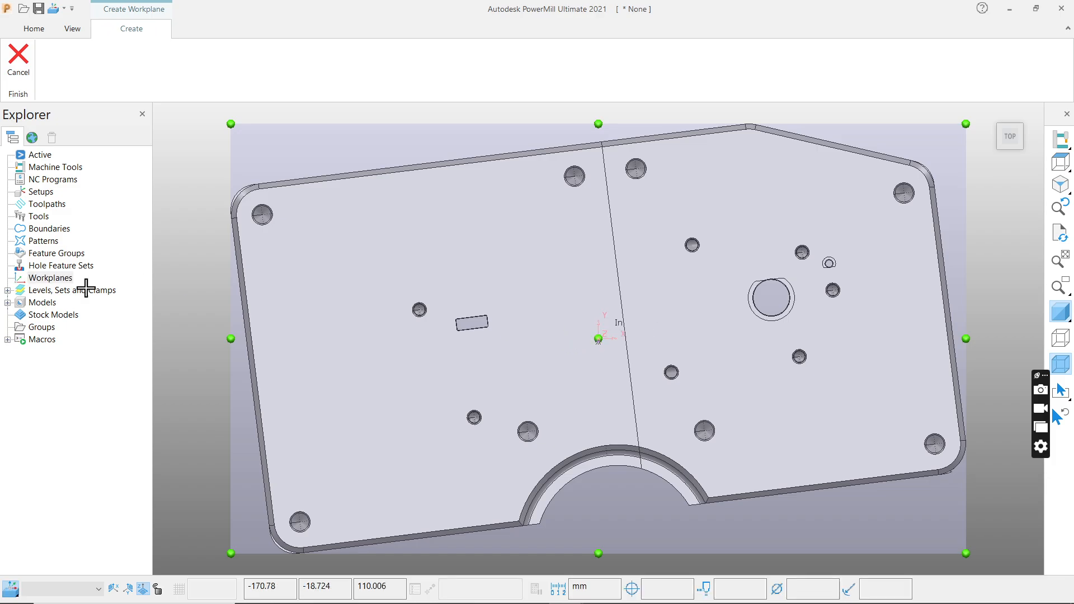
click(7, 278)
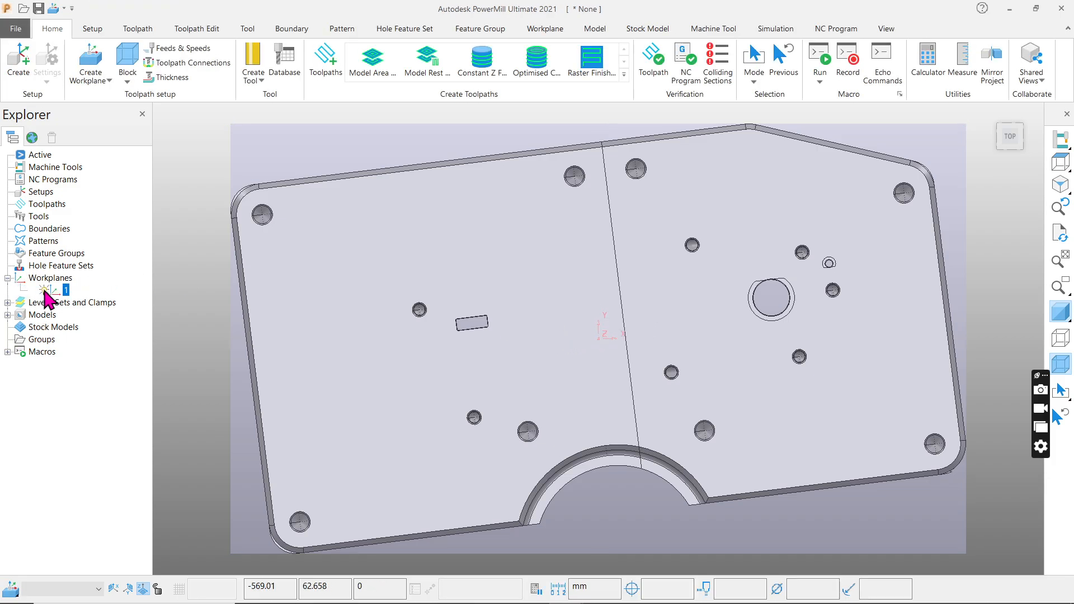
right_click(53, 289)
click(79, 352)
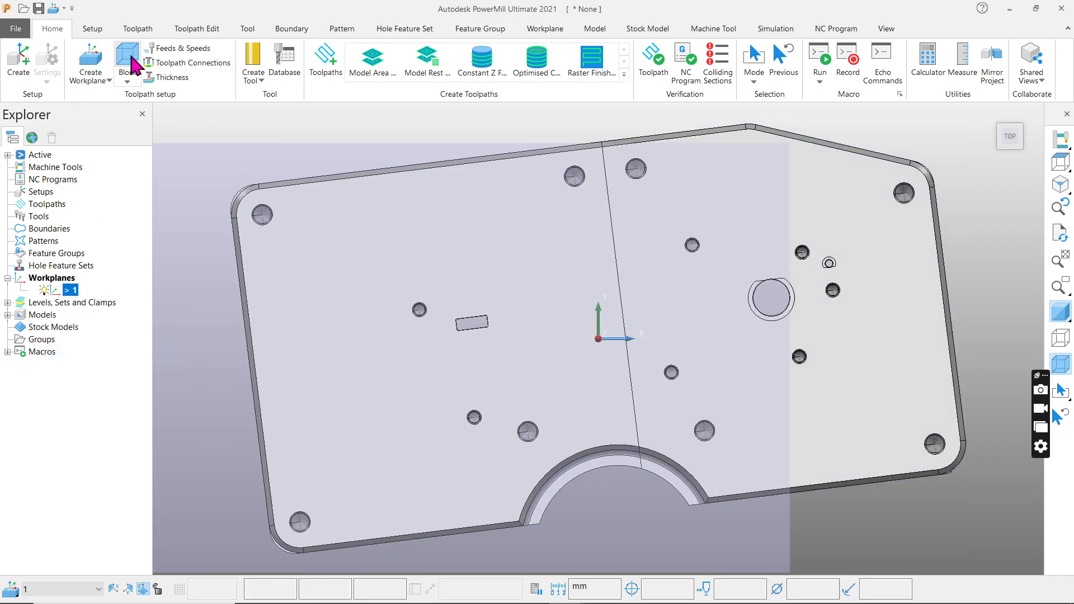
Recalculate the stock block around the model in the active top-centre workplane and accept it.
click(127, 56)
click(291, 448)
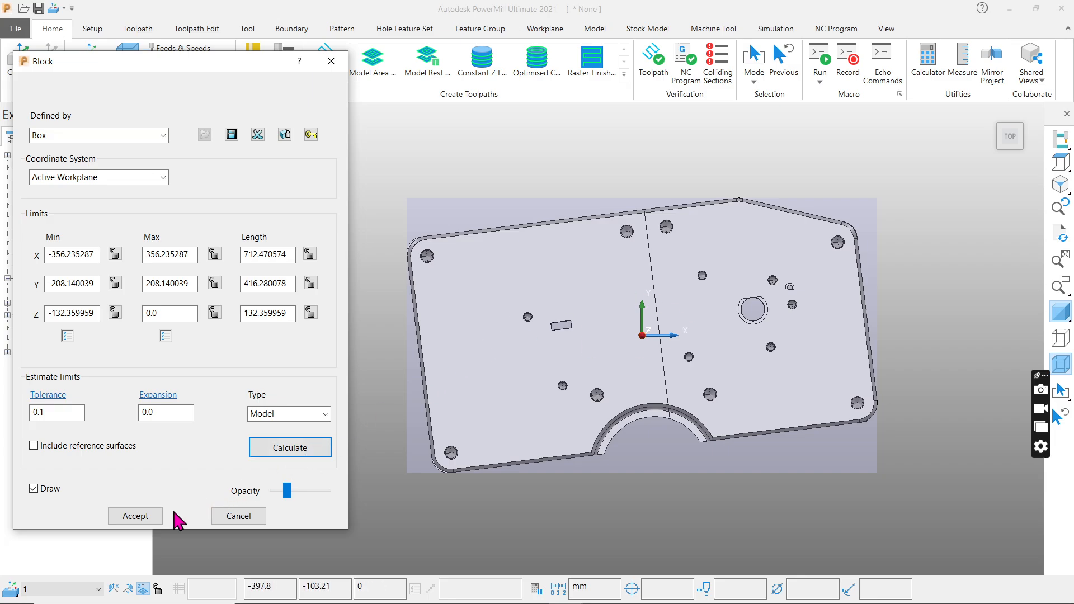
click(135, 516)
Examine the stock block and top-centre workplane against the mould from several angles, ending in the top view.
middle_drag(670, 235, 679, 360)
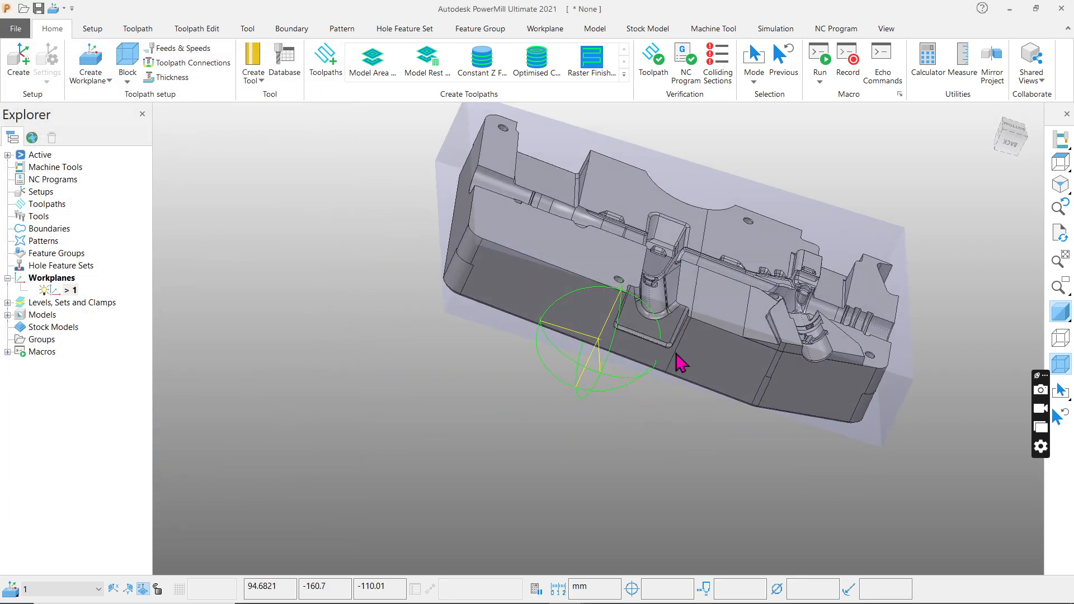
click(1060, 162)
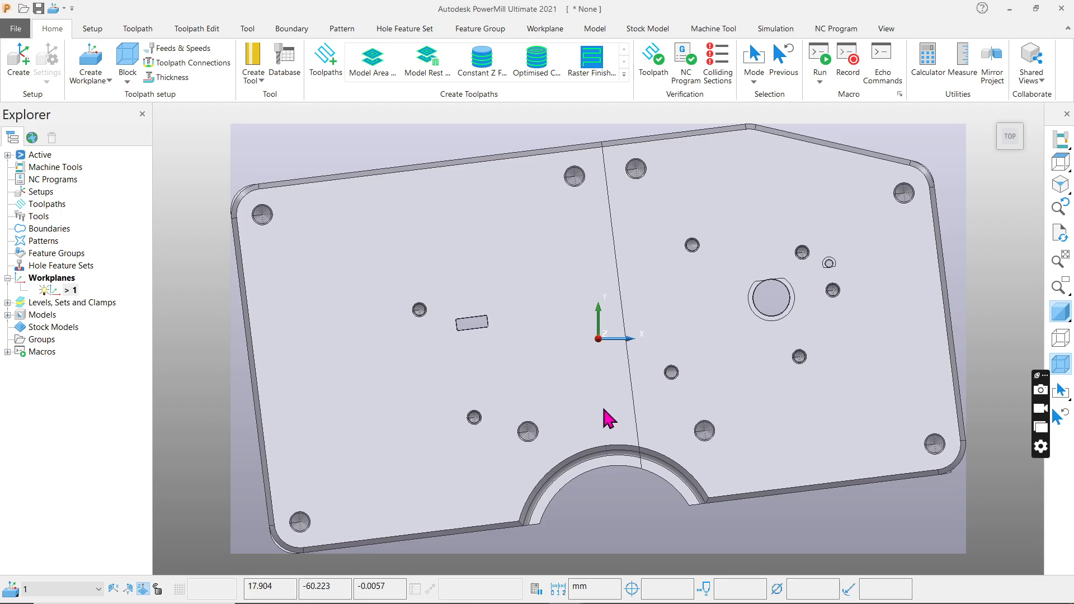
middle_drag(602, 405, 634, 200)
scroll(575, 287, down, 3)
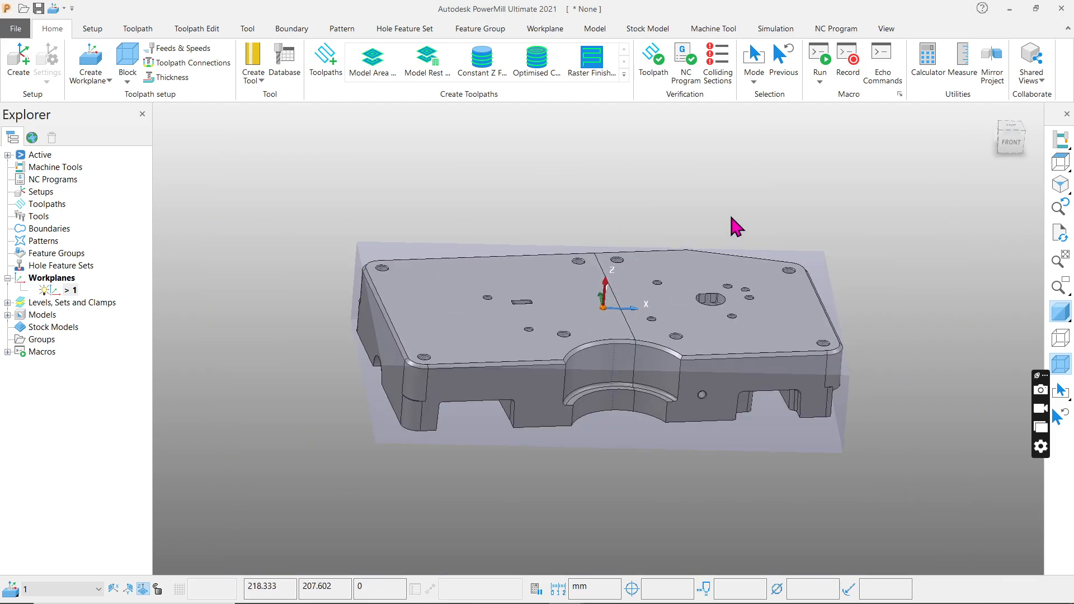
middle_drag(654, 260, 612, 163)
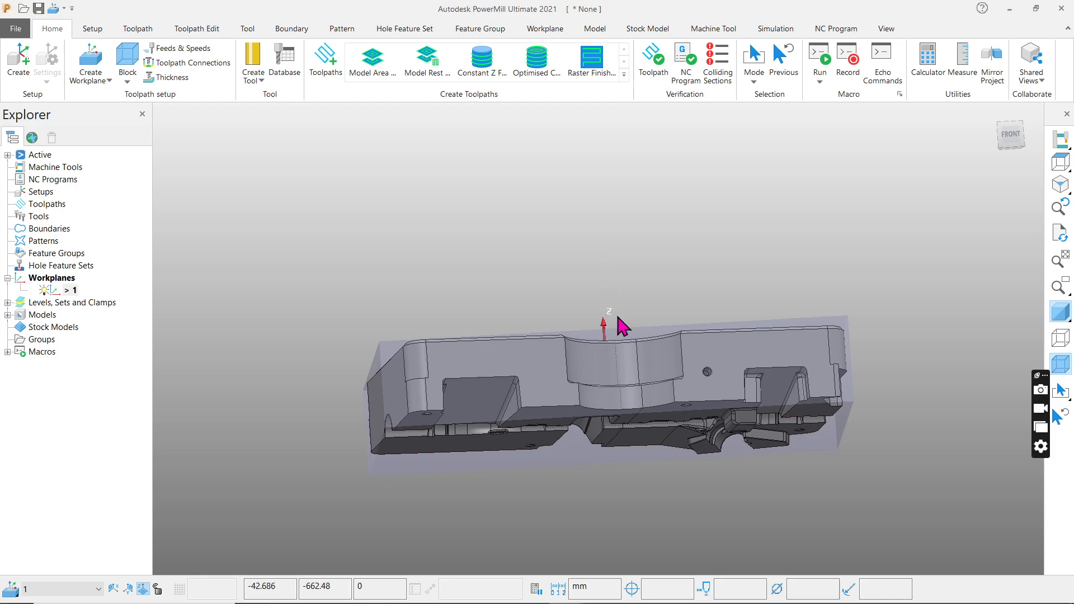
middle_drag(618, 326, 647, 372)
click(1060, 162)
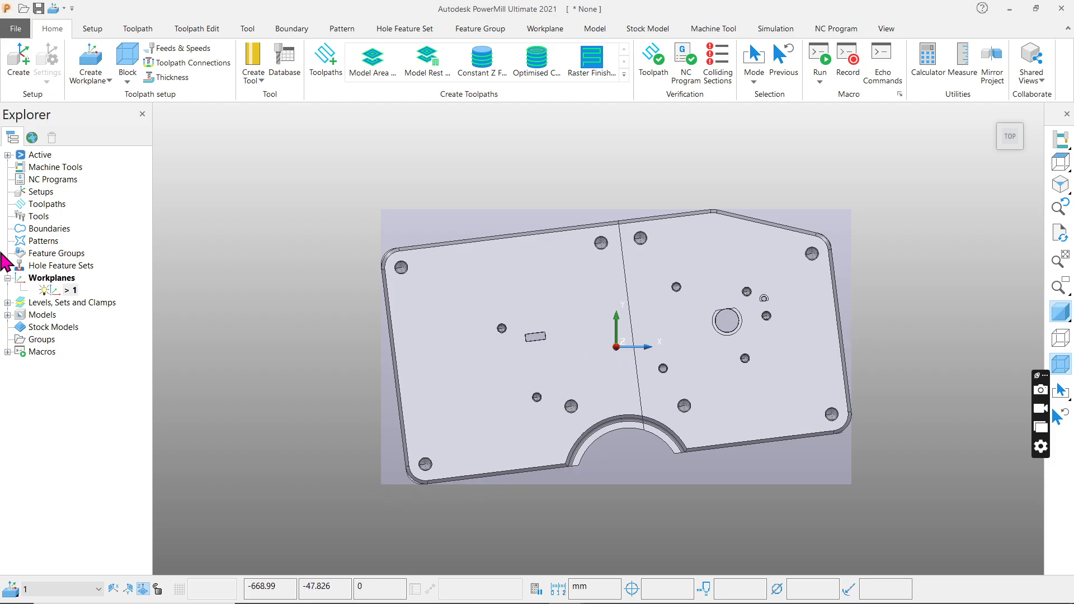
Create a workplane aligned to geometry on the side wall beside the half-round cutout and activate it.
right_click(54, 281)
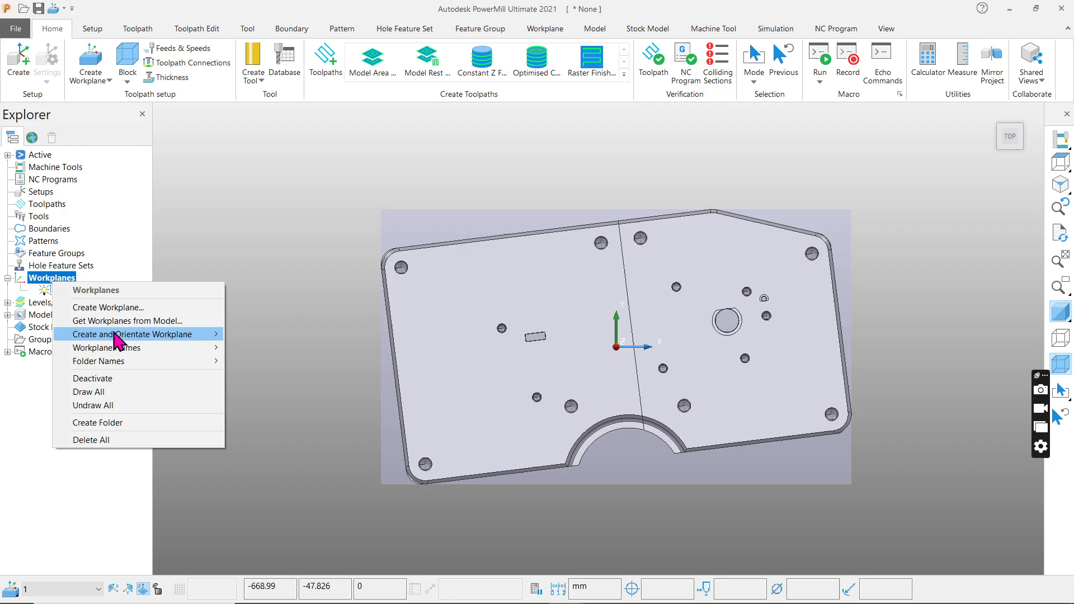
mouse_move(139, 336)
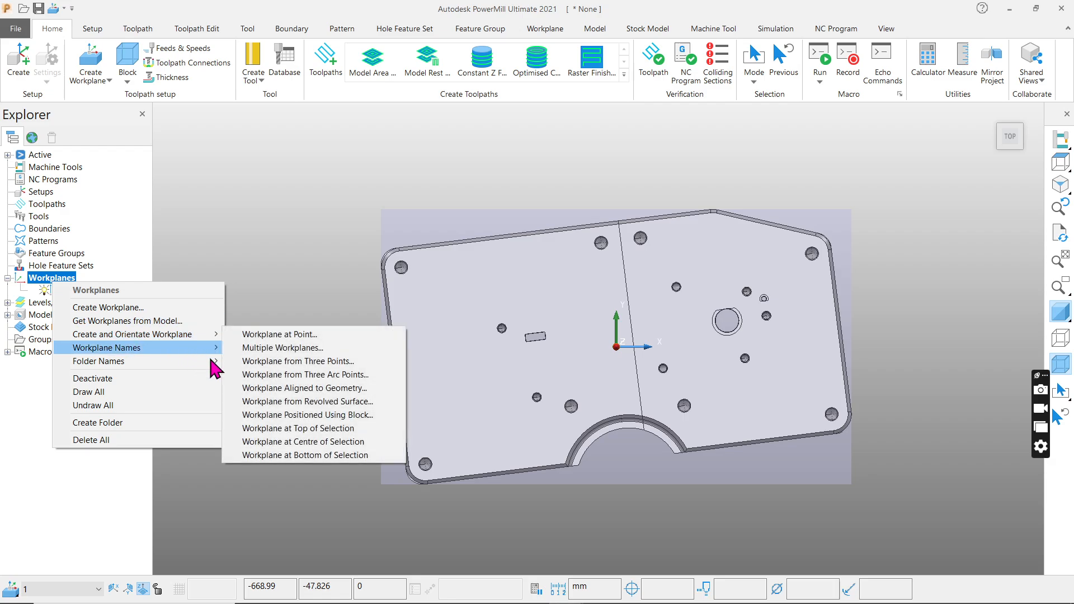
click(330, 390)
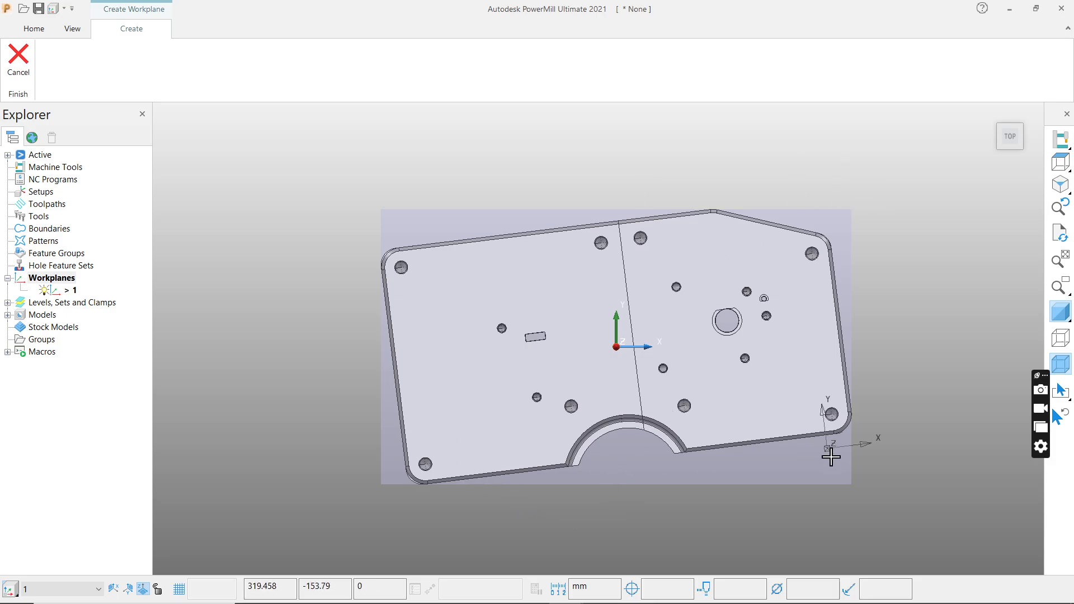
middle_drag(683, 521, 758, 336)
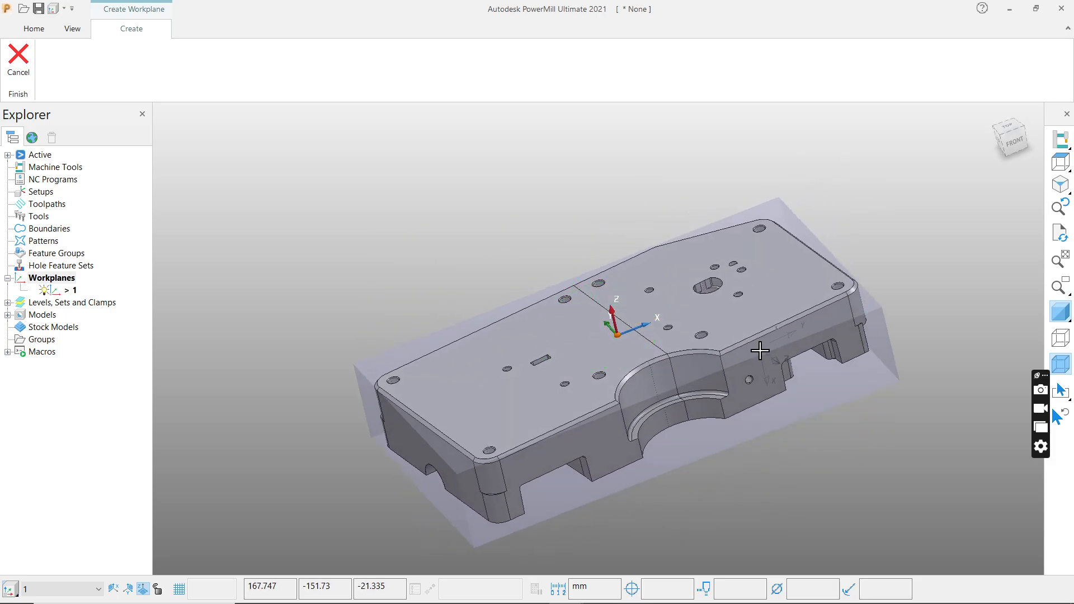
click(760, 350)
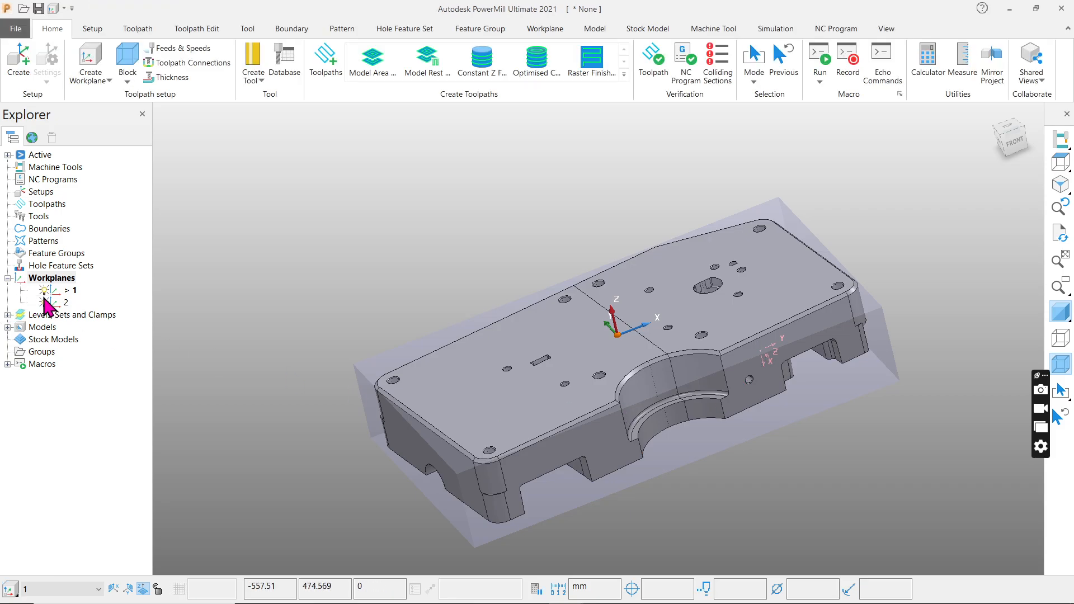
right_click(54, 302)
click(94, 364)
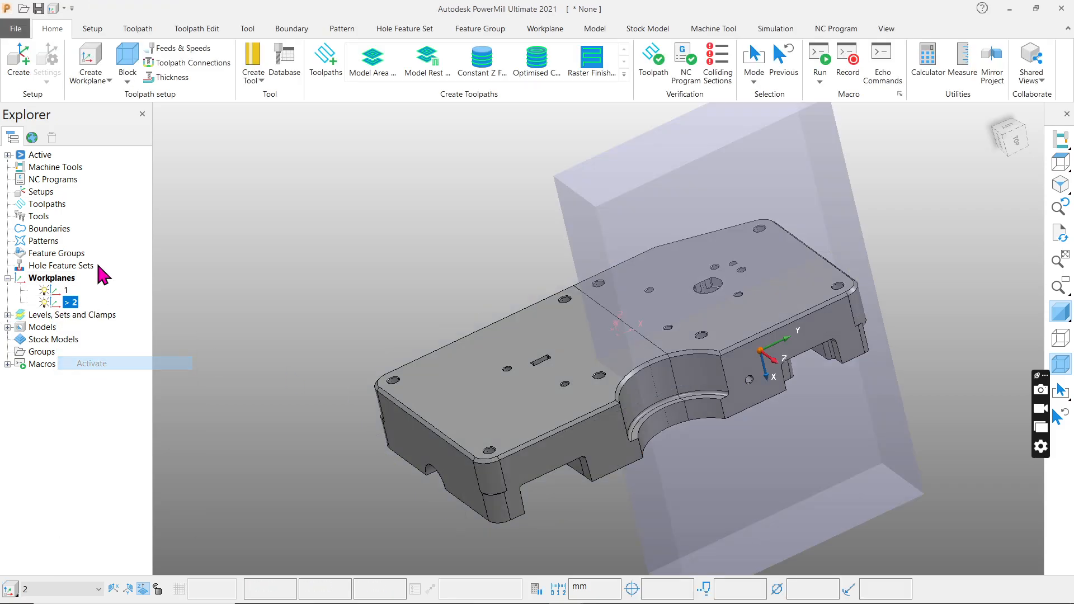
Recalculate the box-shaped stock block around the model in active workplane 2, and delete workplane 1.
click(127, 78)
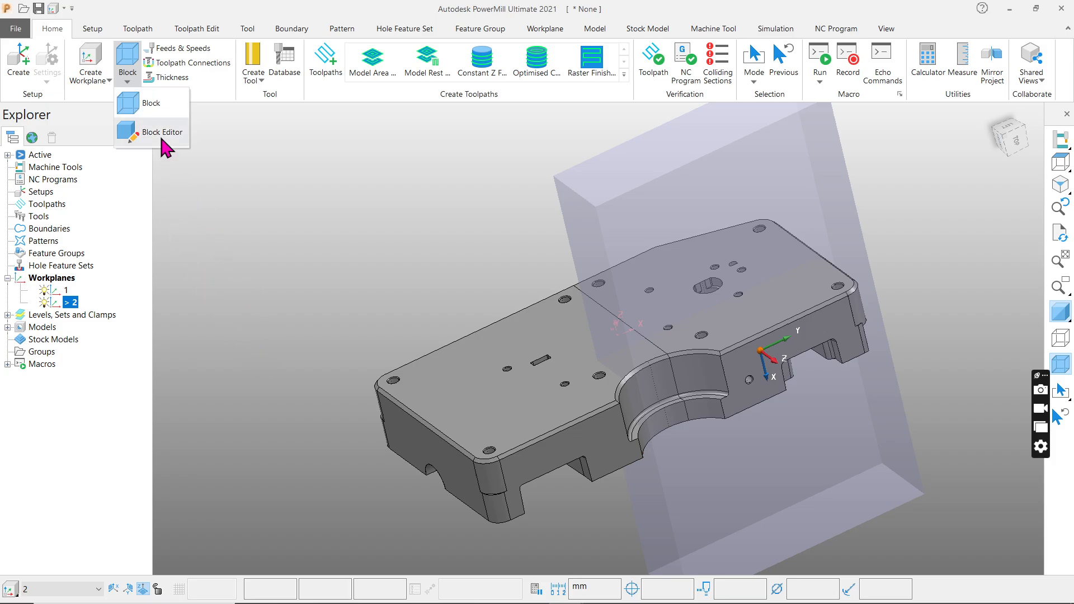
click(158, 108)
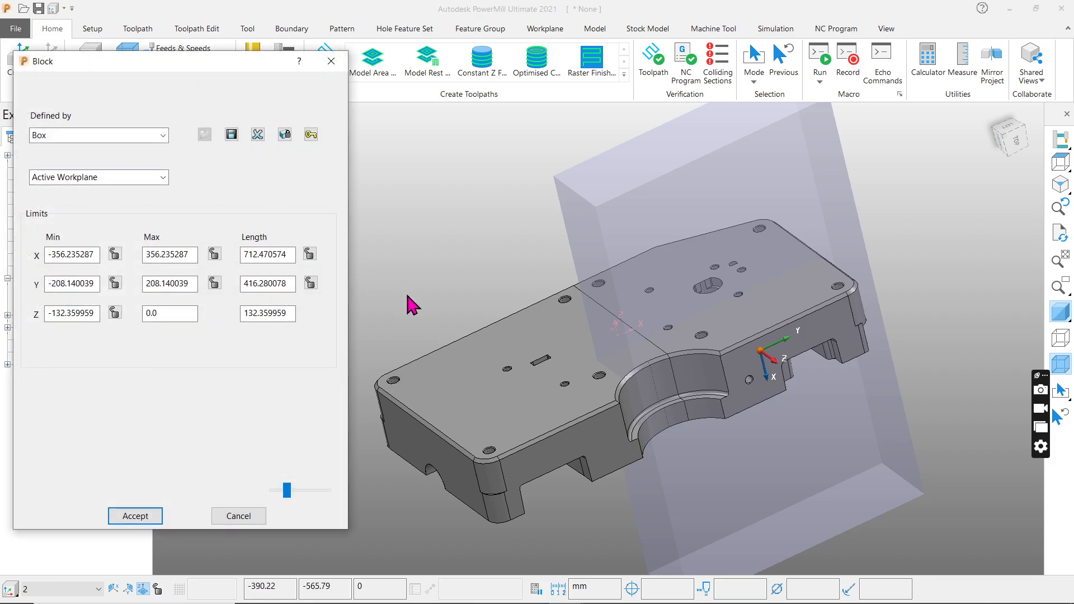
click(290, 448)
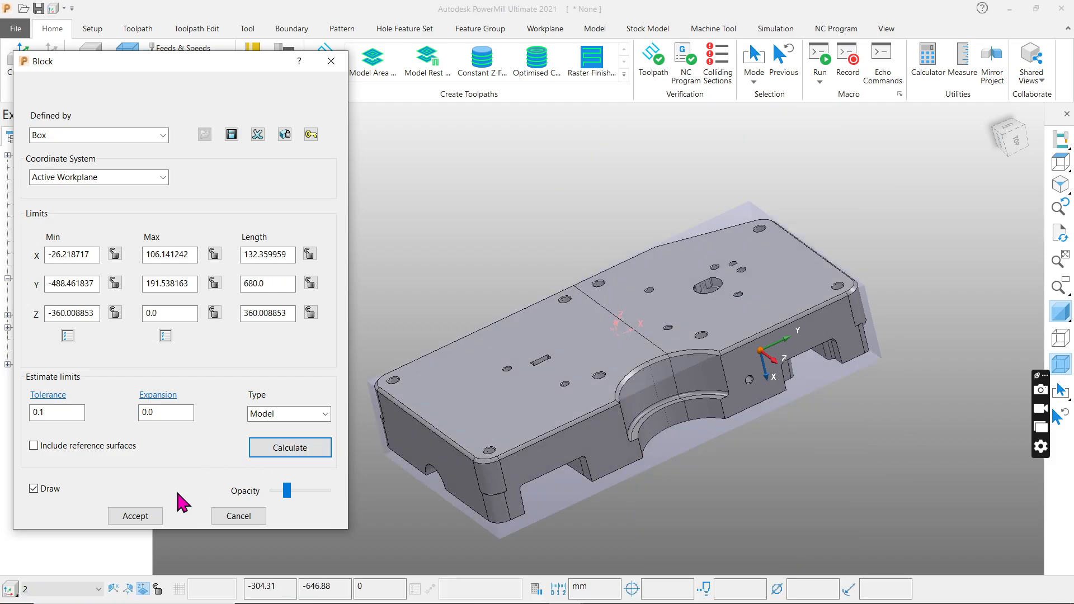
click(142, 515)
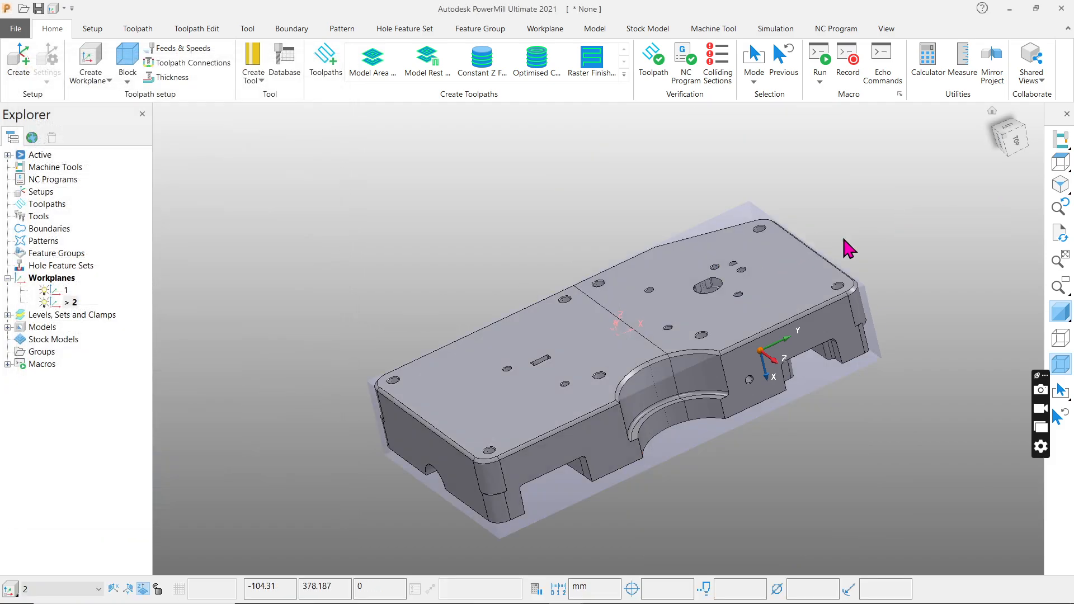
right_click(66, 291)
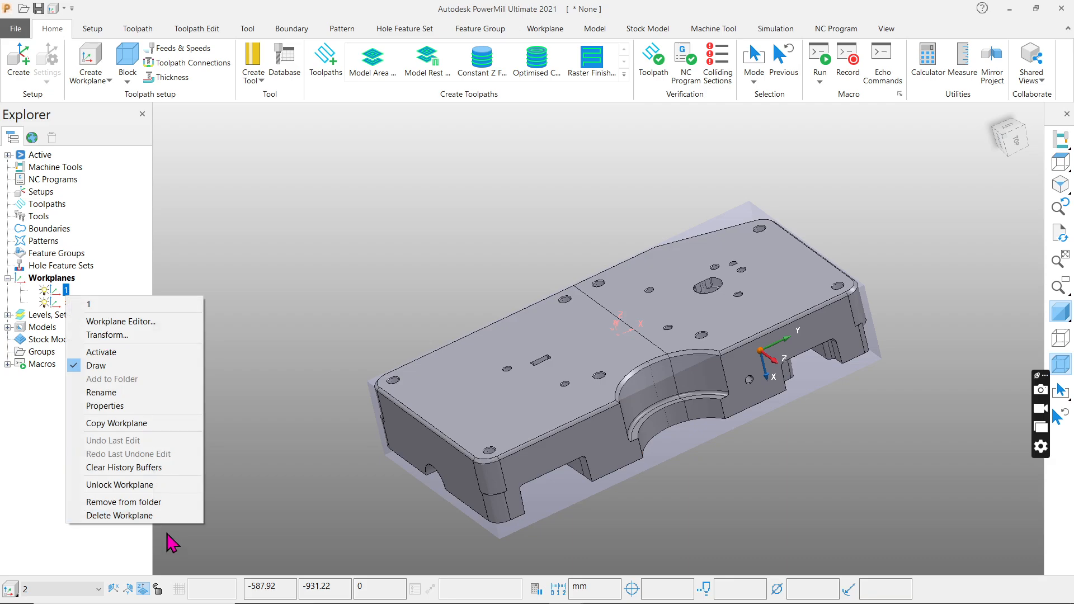
click(166, 515)
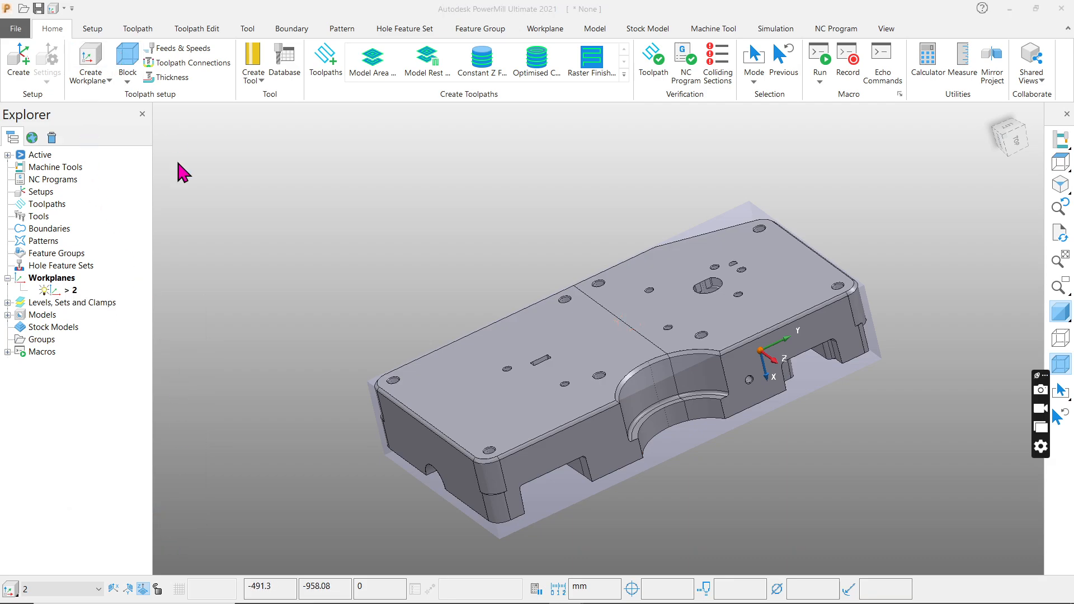
Calculate the box block once more from the model limits, accept it, and check it from the top of workplane 2.
click(128, 58)
click(270, 446)
click(146, 515)
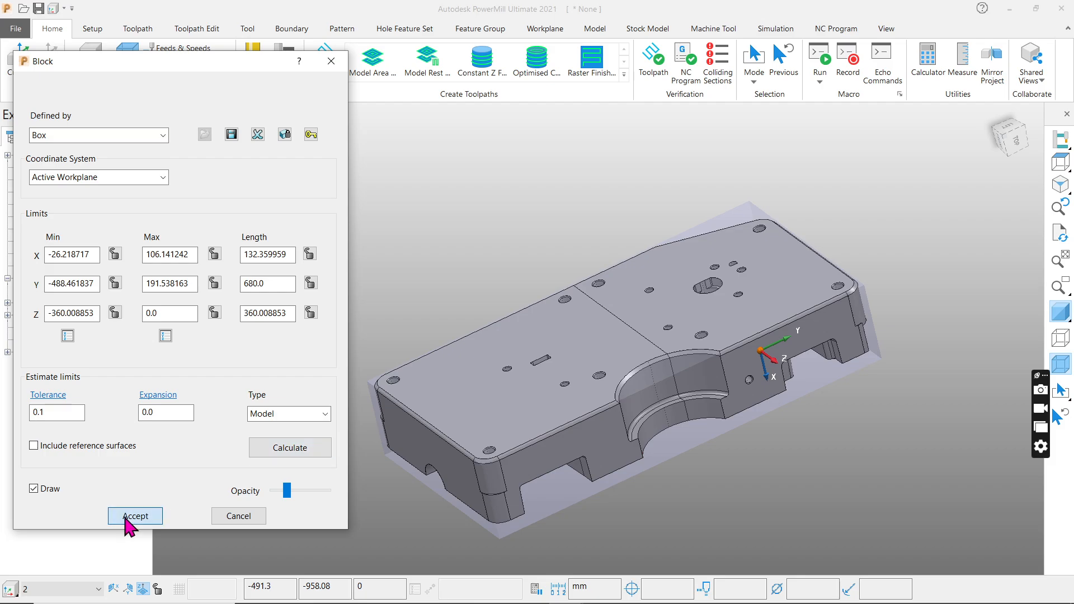
click(1059, 163)
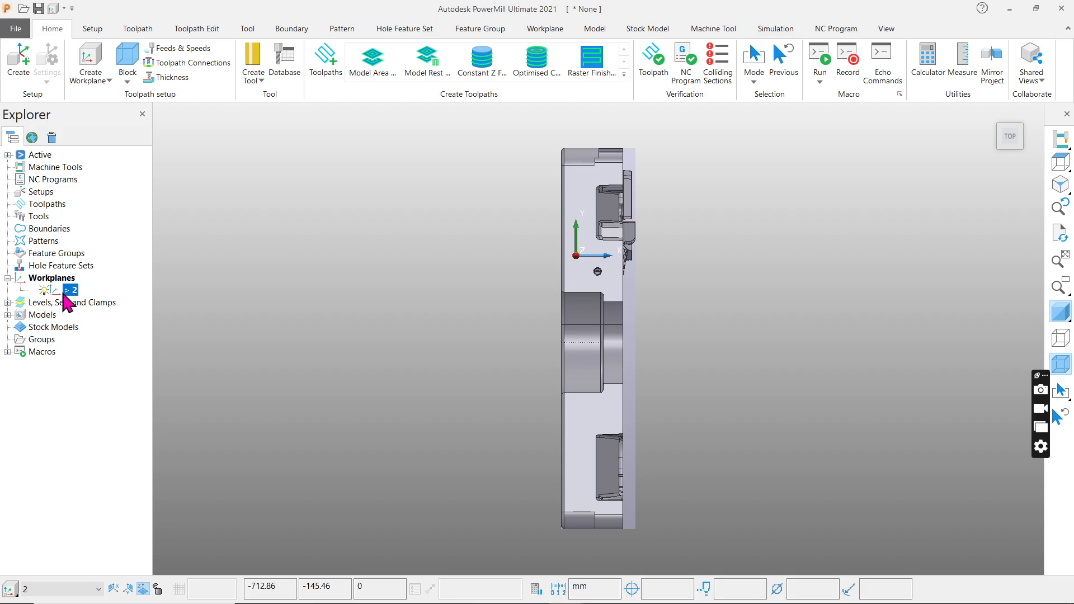
right_click(64, 293)
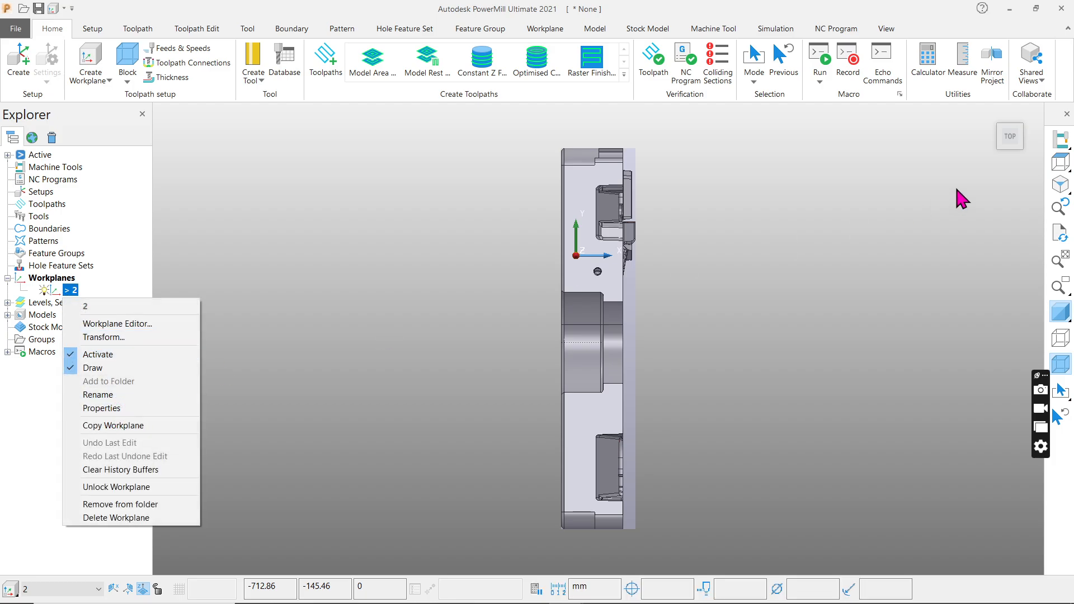
click(1061, 165)
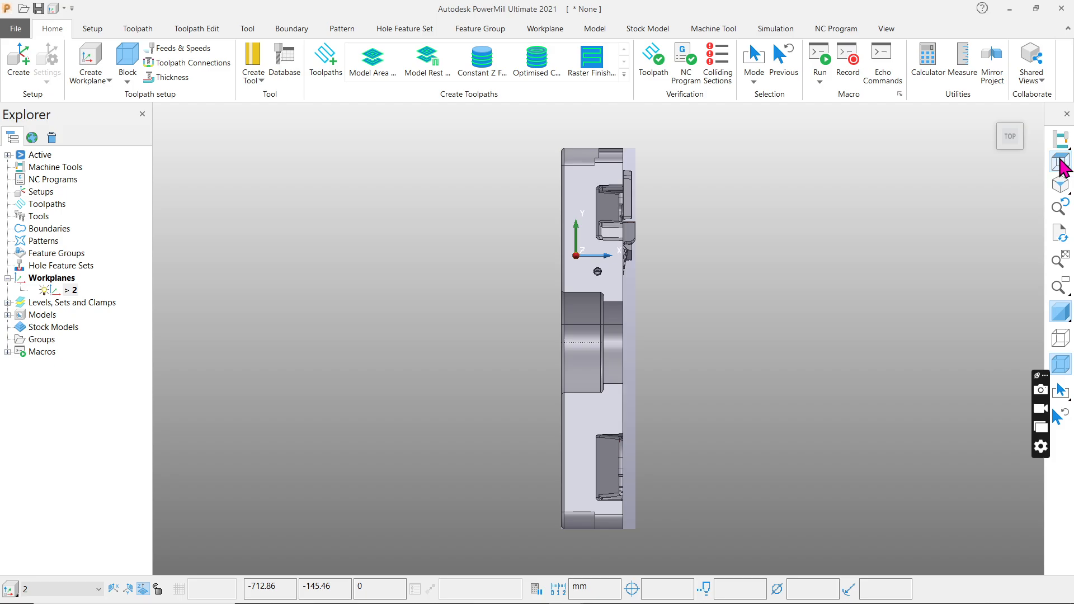
Open workplane 2 for editing and twist it 90 degrees around its Y axis.
right_click(62, 295)
click(130, 322)
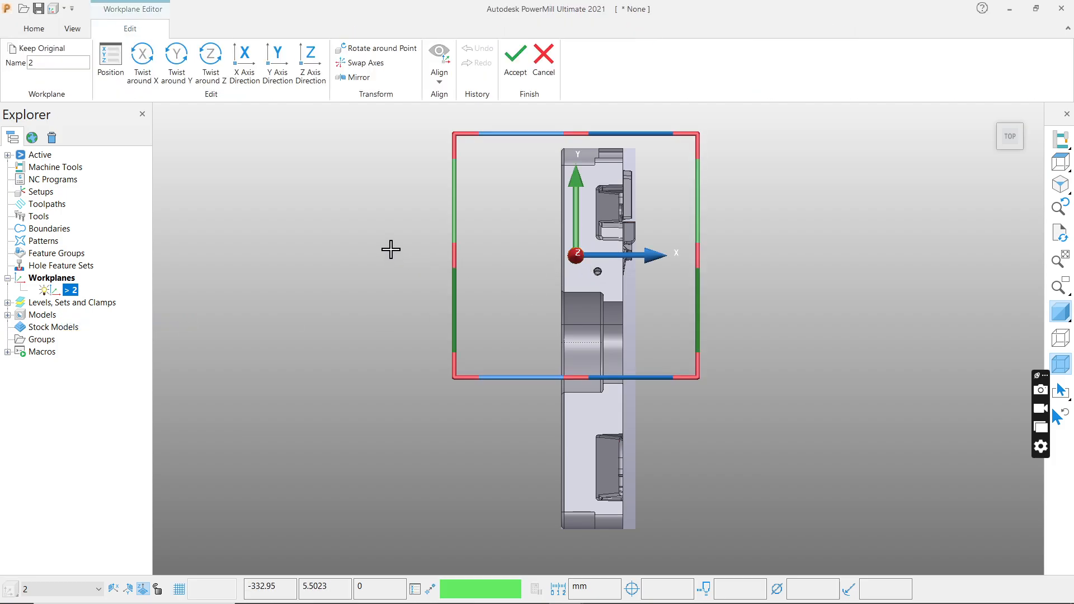
click(178, 66)
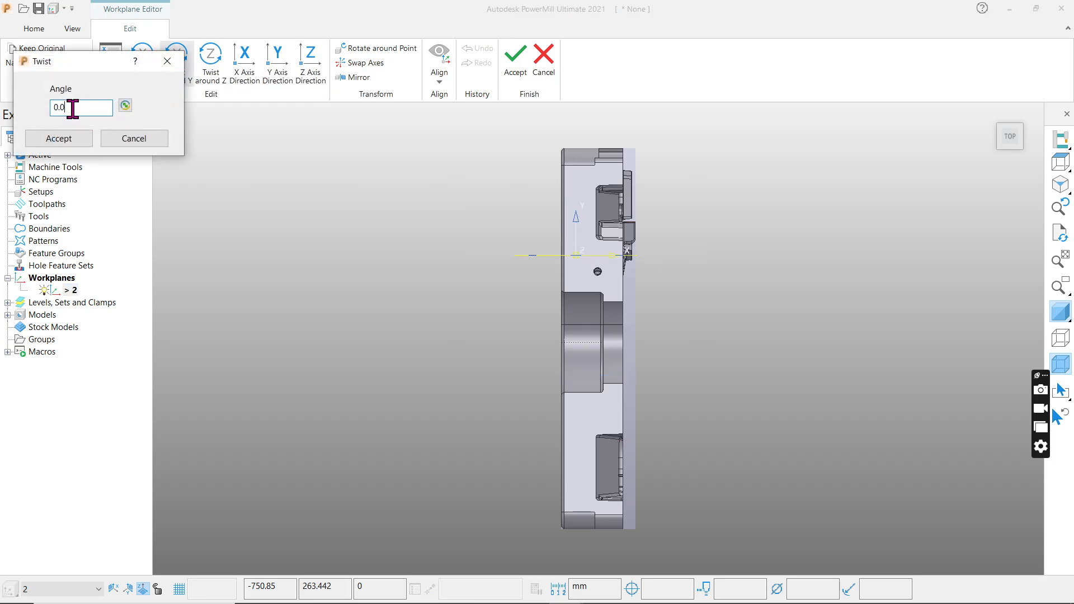
drag(72, 109, 1, 101)
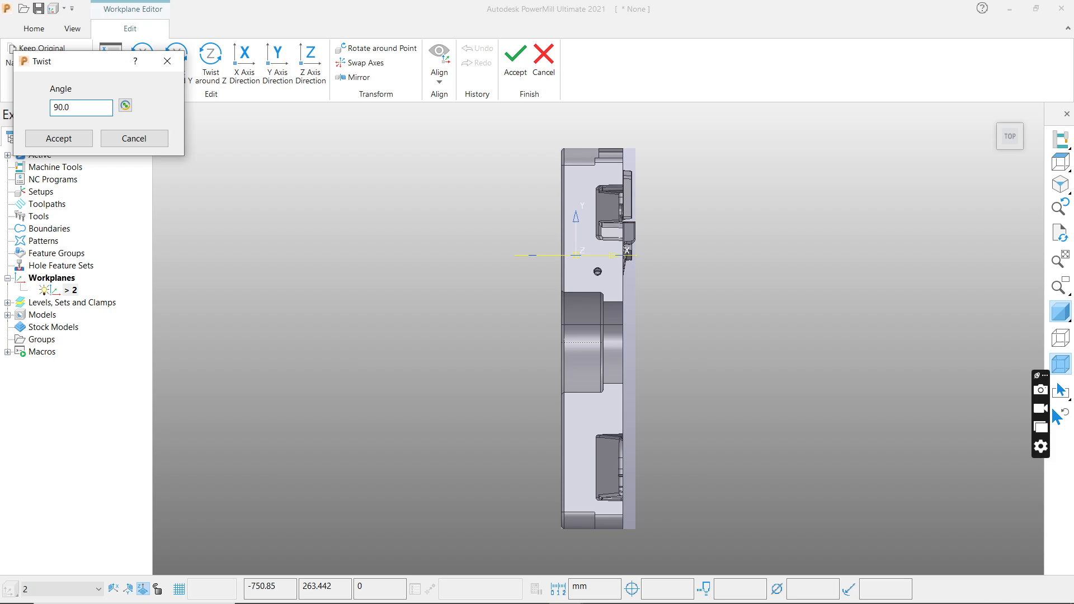
click(44, 144)
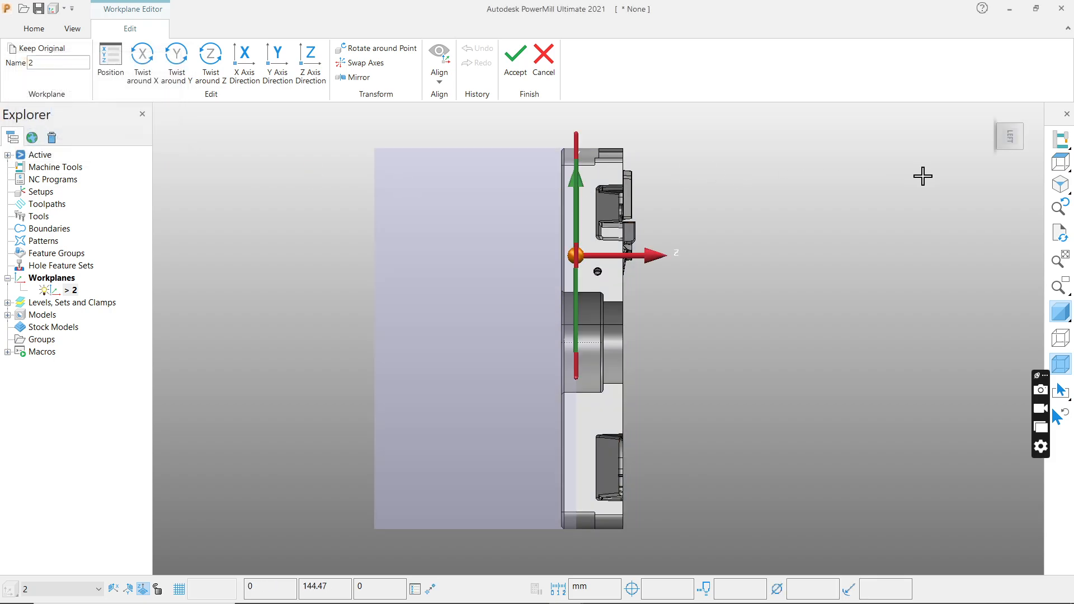
click(1061, 162)
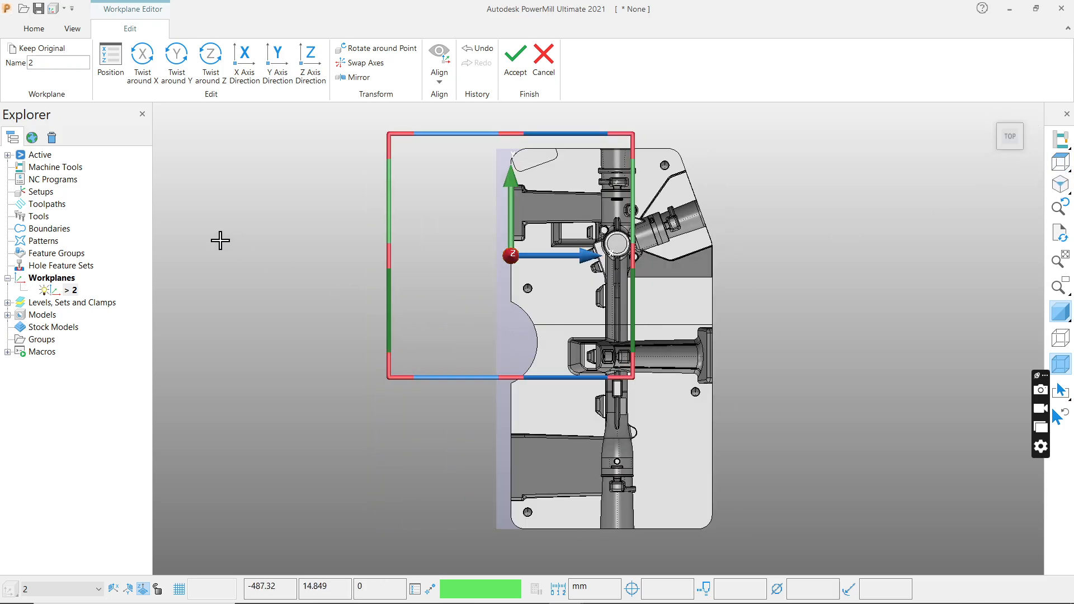
Twist workplane 2 by 90 degrees around its X axis.
click(143, 56)
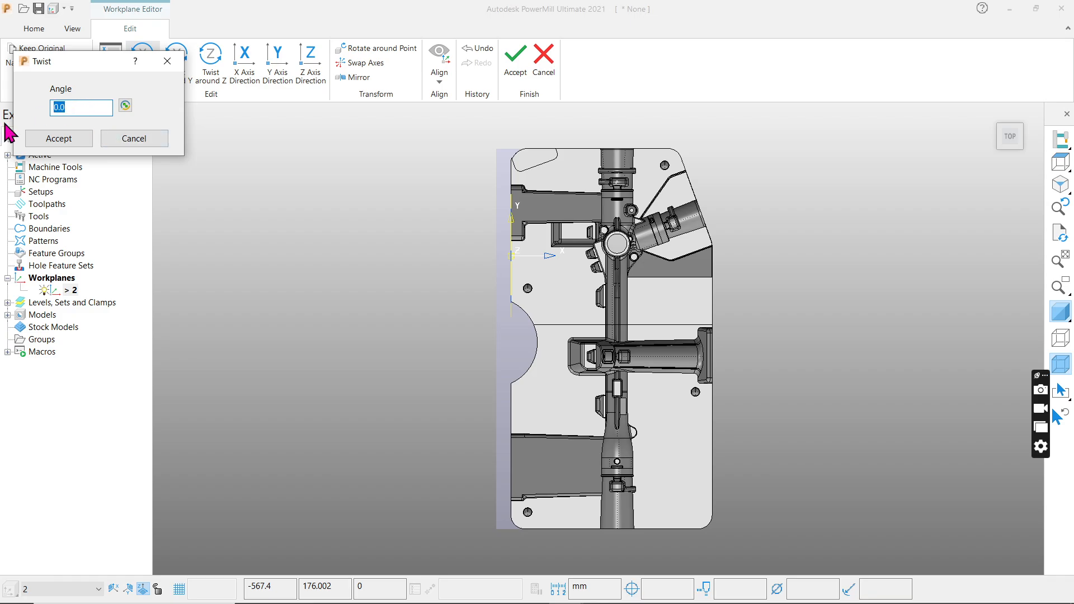
text(90.0)
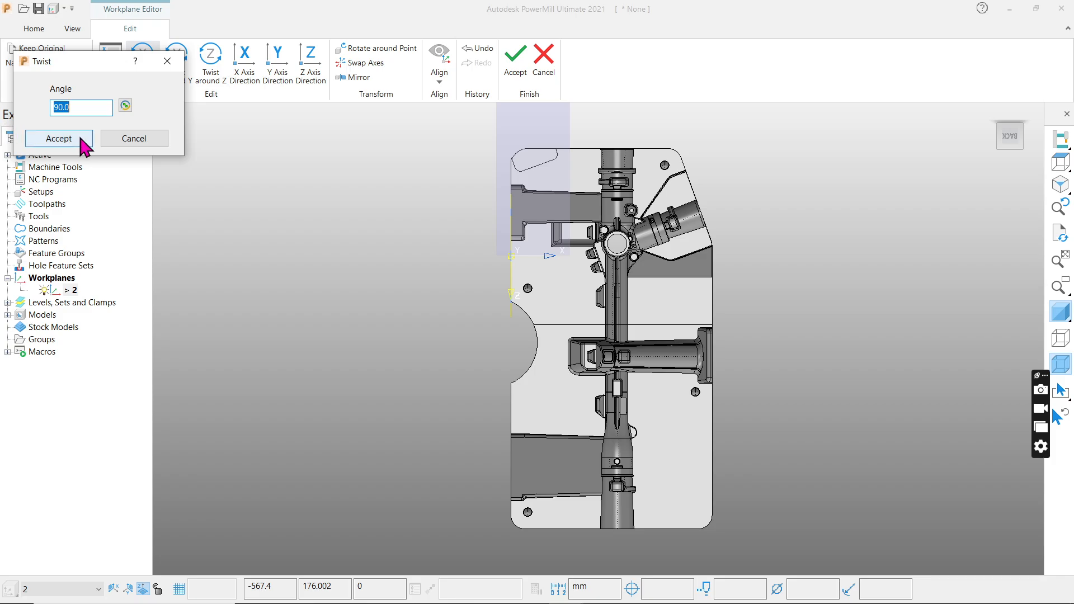
click(67, 139)
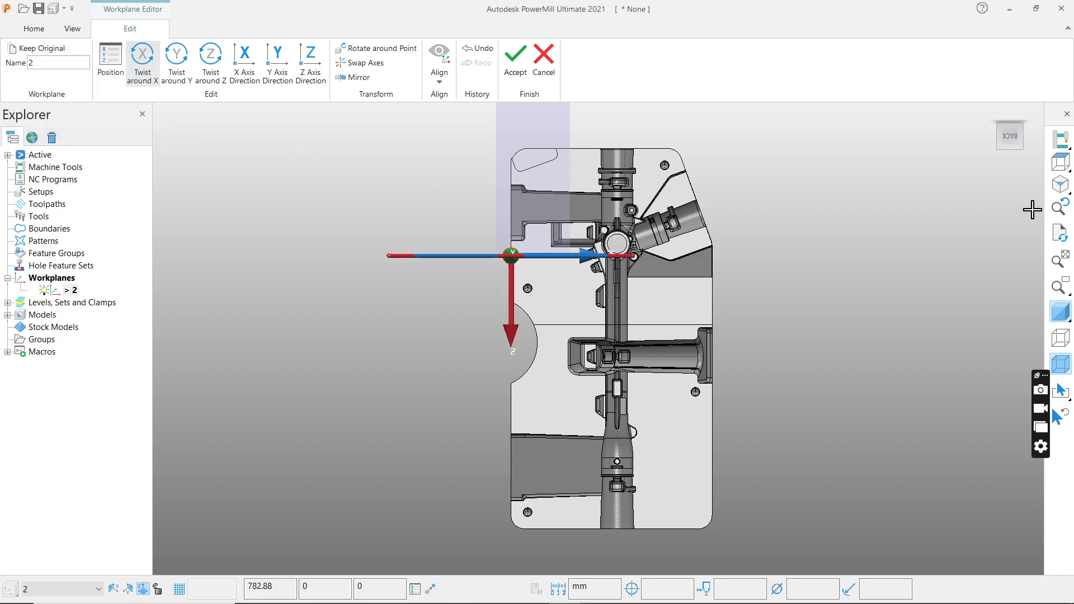
click(1054, 166)
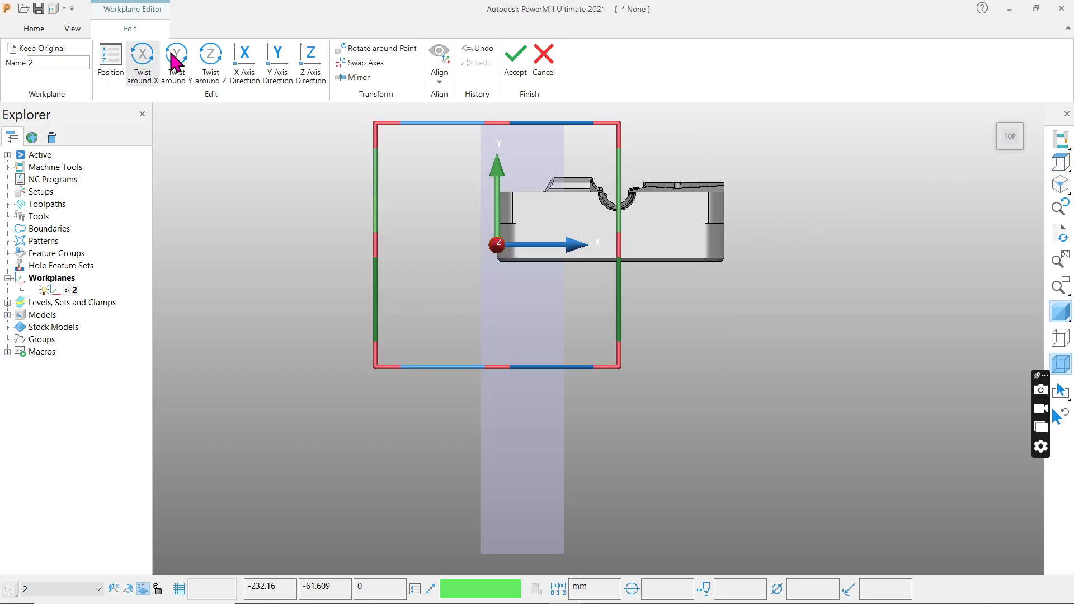
Twist workplane 2 by 90 degrees around its Z axis and by 90 degrees around its Y axis.
click(213, 68)
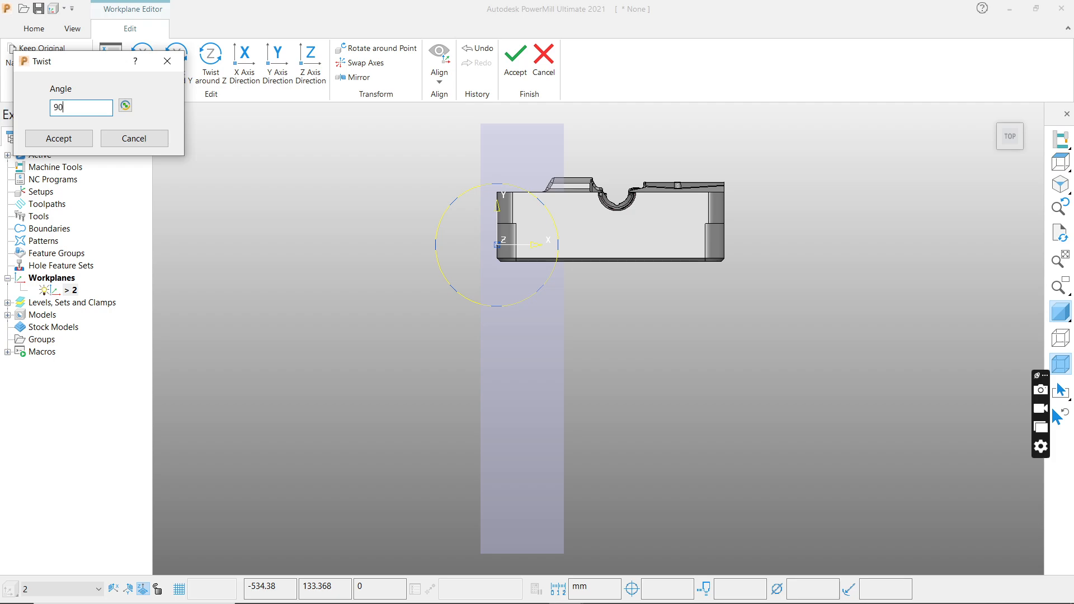
click(65, 144)
click(1063, 165)
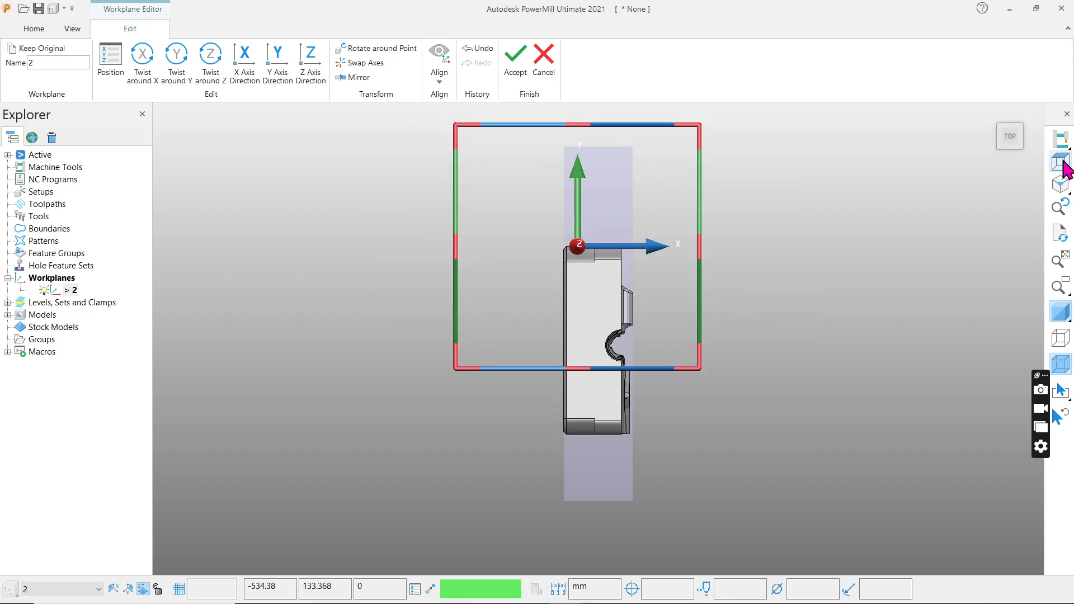
click(167, 61)
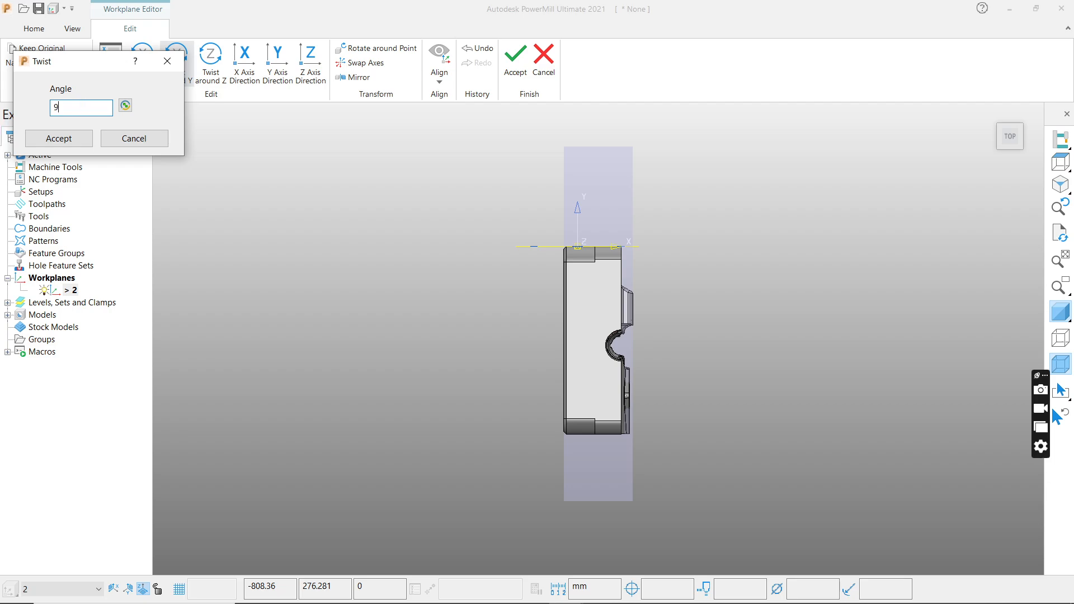
text(90.0)
key(Return)
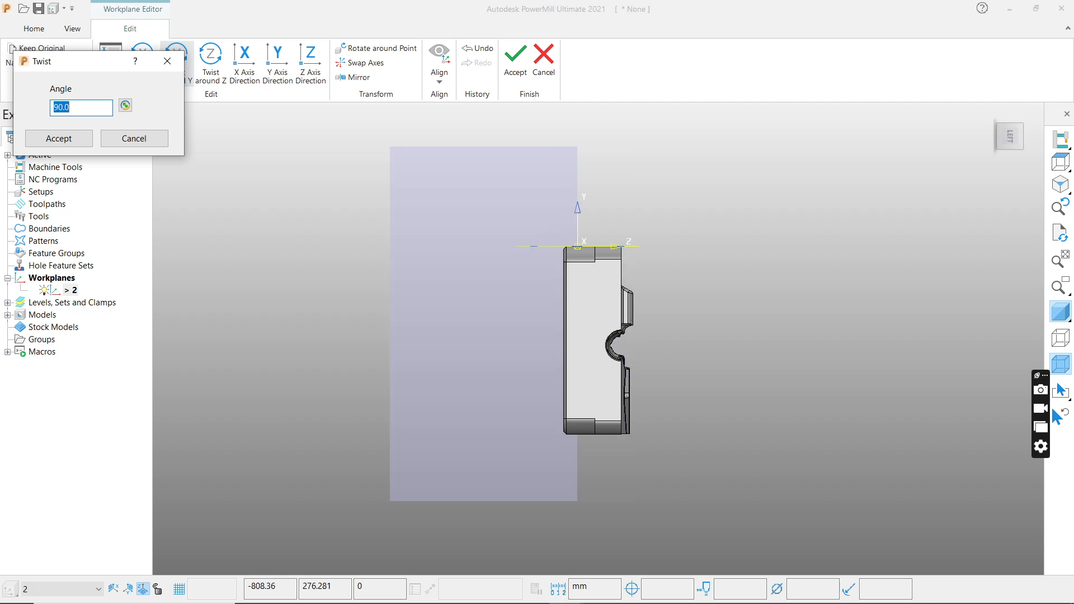
click(76, 143)
click(1061, 165)
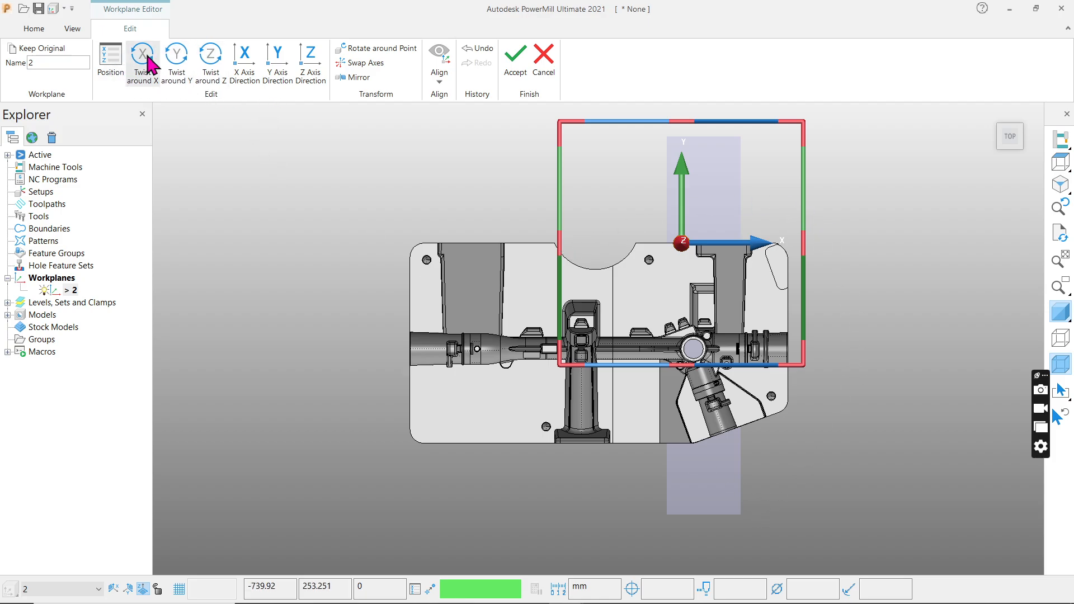
Twist workplane 2 around its Z axis twice, 90 degrees each time, and accept the workplane edit.
click(228, 72)
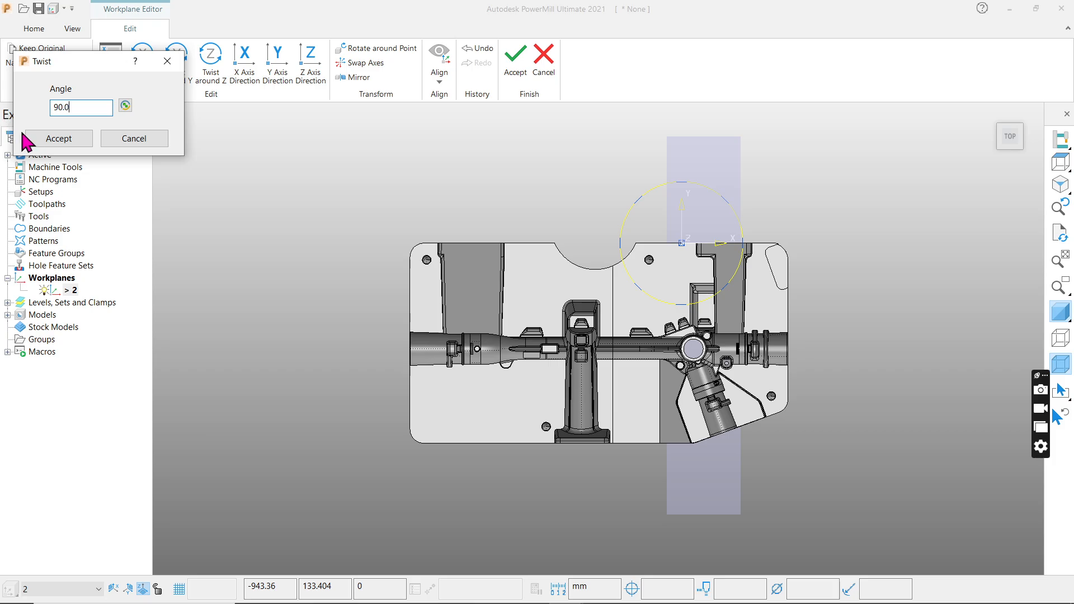
click(49, 139)
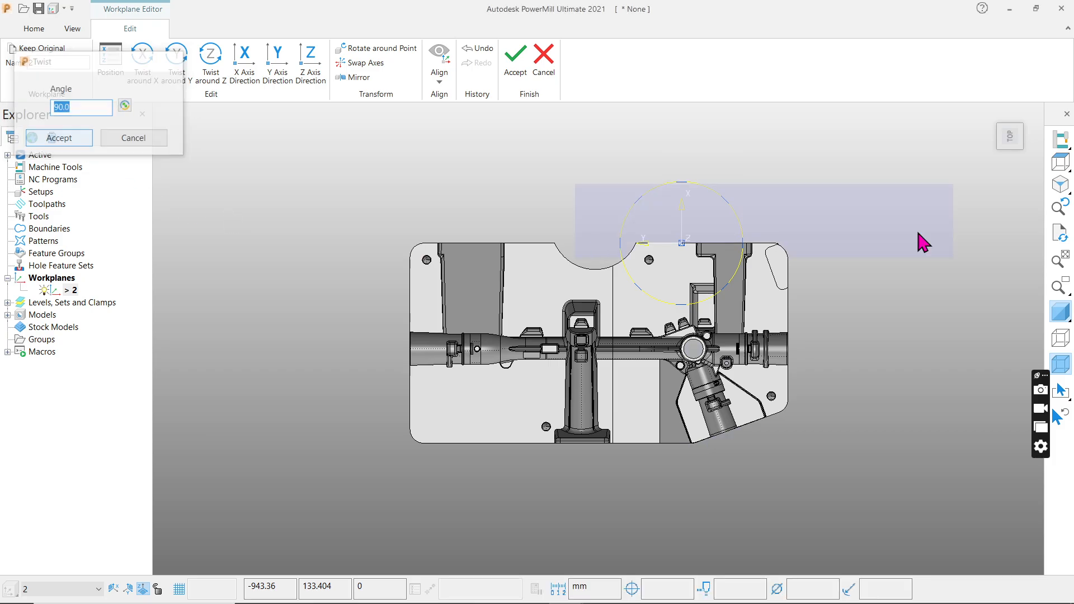
click(1068, 161)
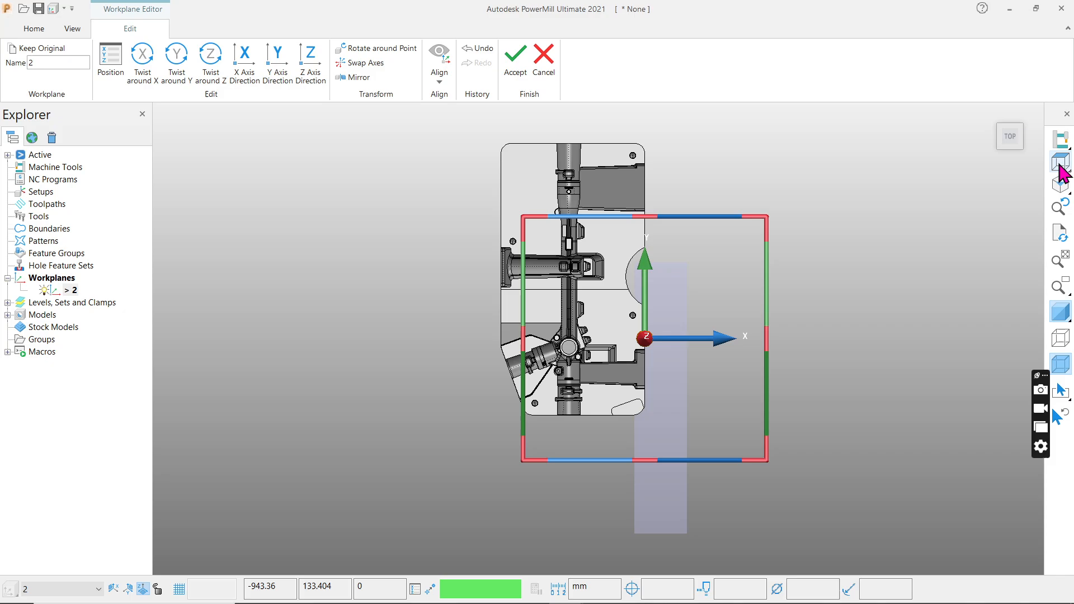
click(207, 67)
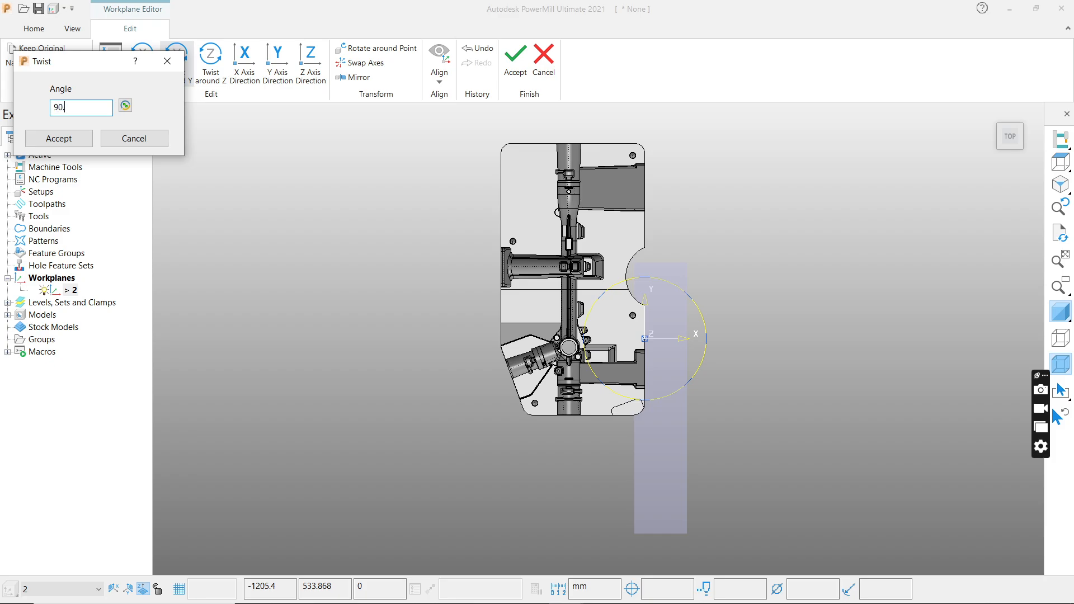
click(56, 139)
click(1066, 166)
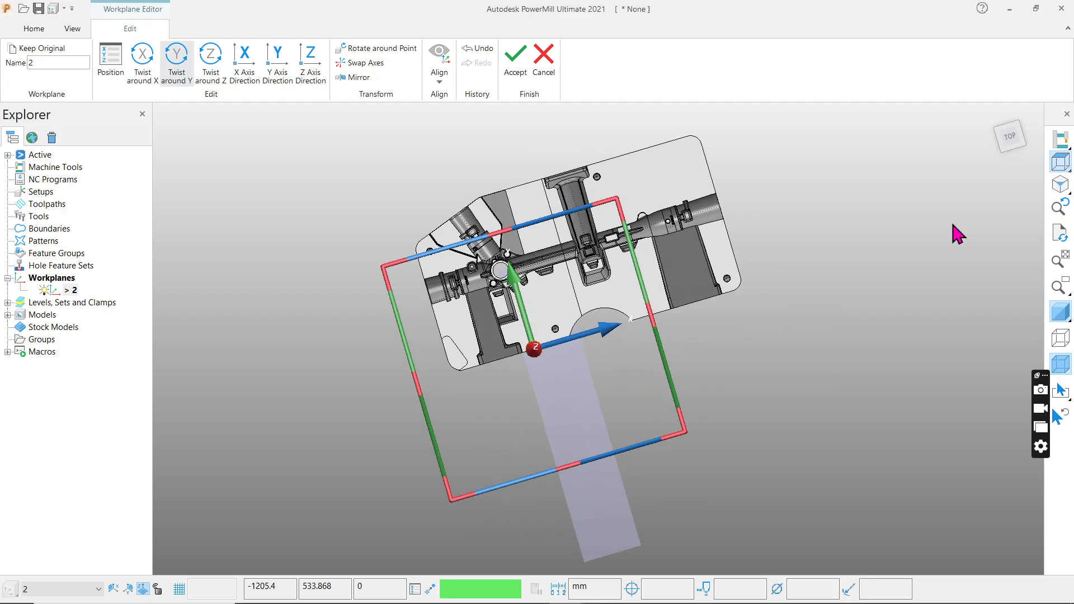
click(515, 61)
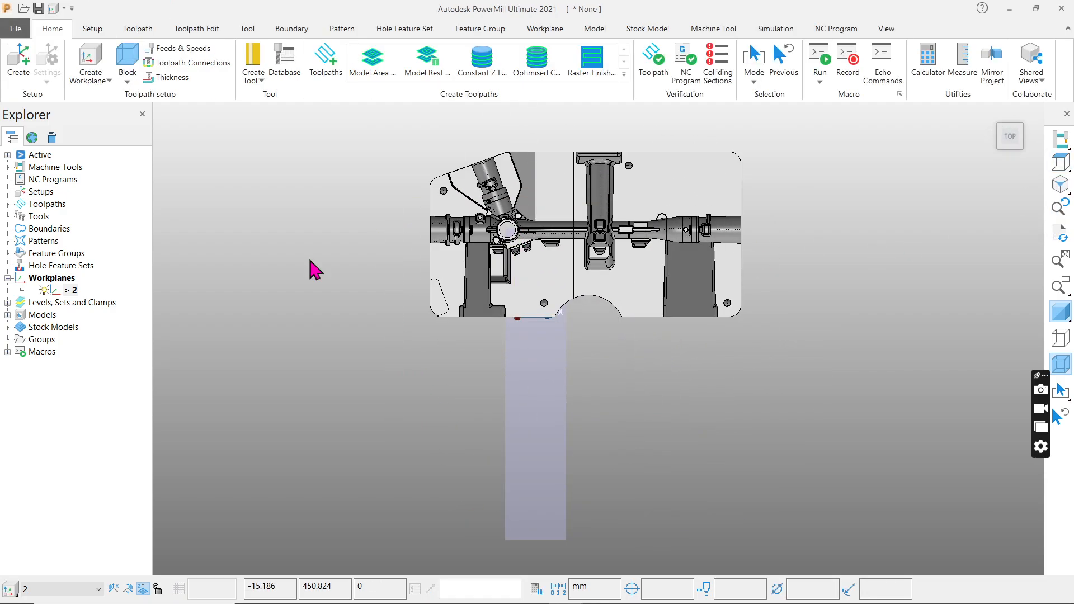
Recalculate the box block around the model in the reoriented workplane 2 and accept it.
click(128, 63)
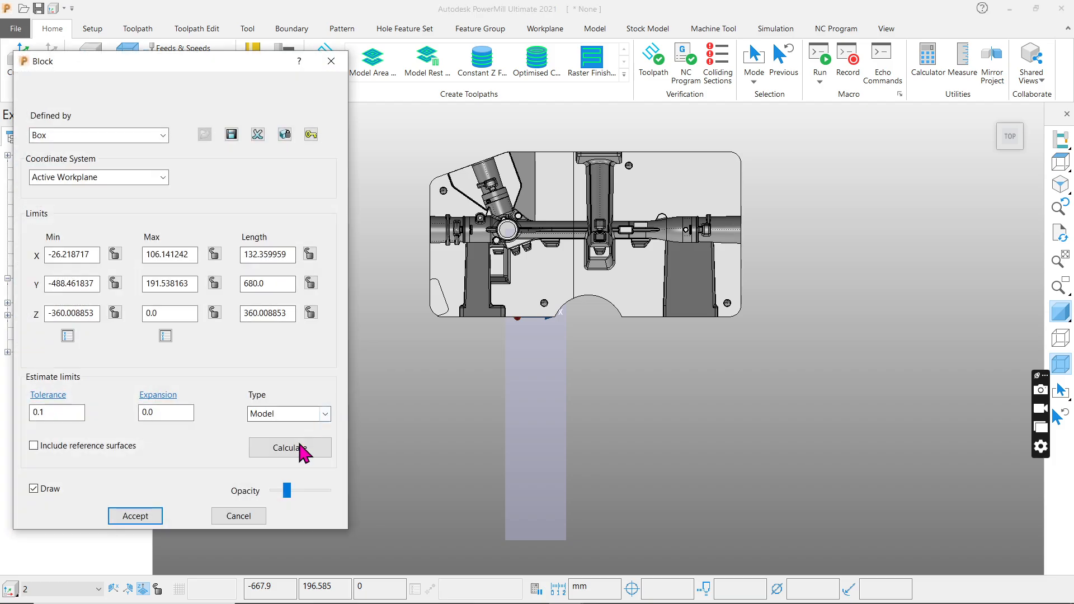
click(301, 449)
click(141, 516)
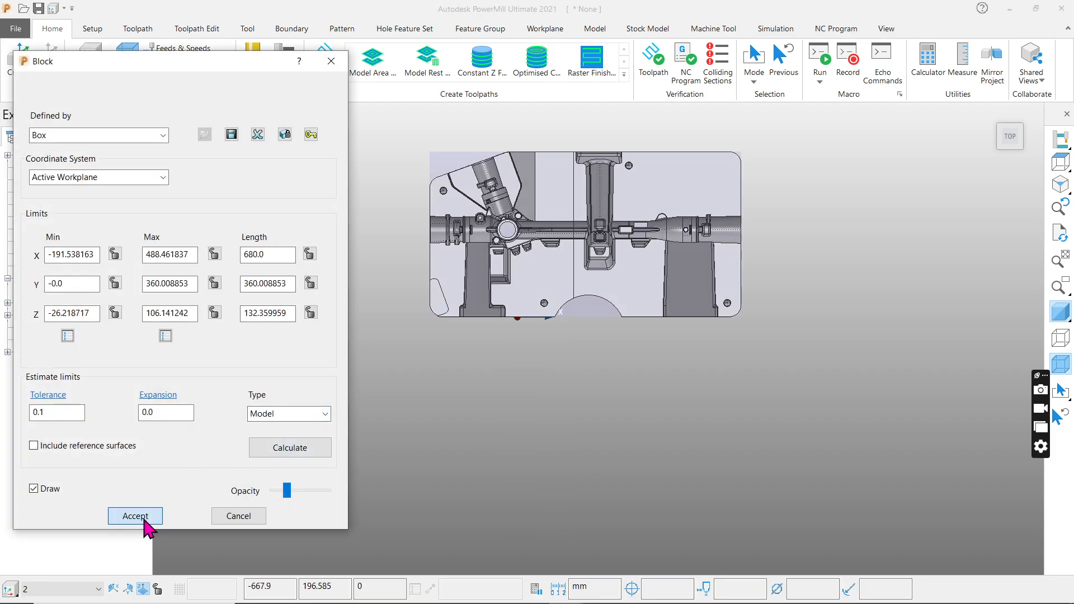
Examine how the stock block fits the cavity block in tilted views and in the top view of workplane 2.
scroll(597, 243, up, 4)
scroll(588, 452, down, 2)
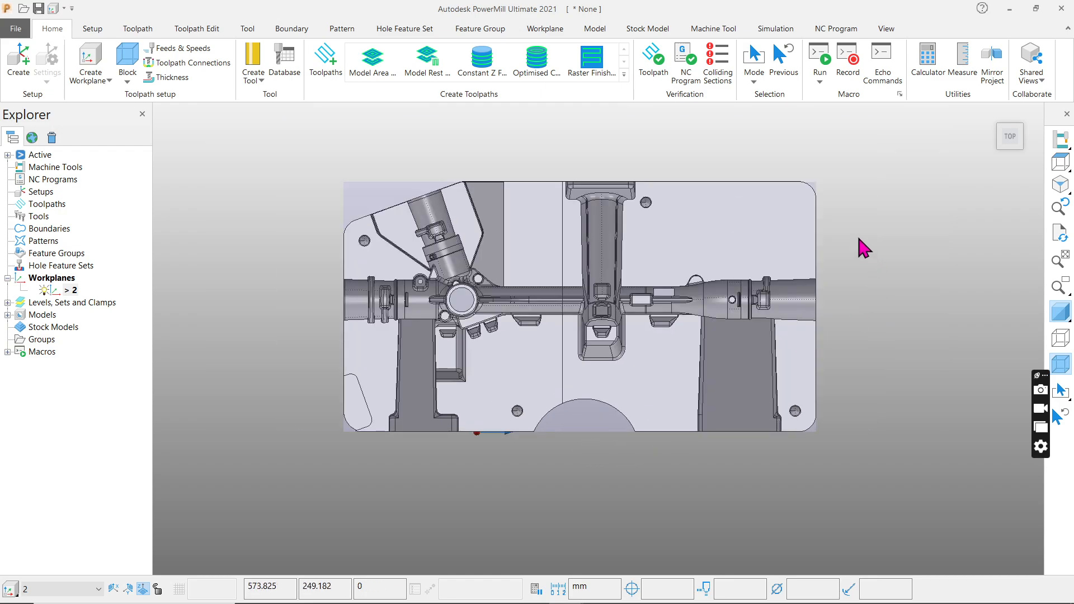
click(1057, 162)
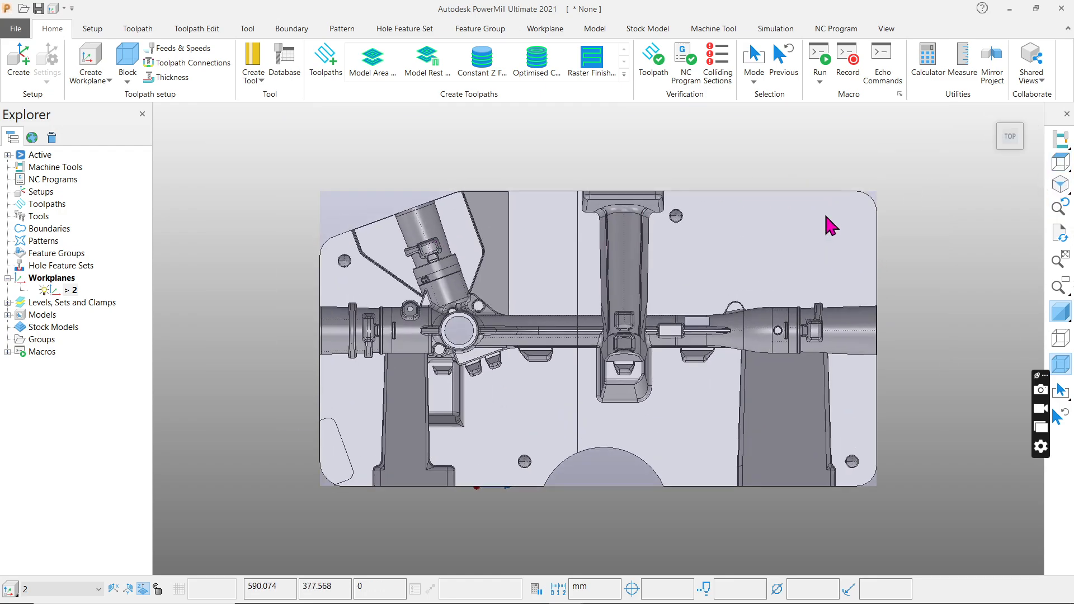
scroll(628, 299, up, 4)
scroll(537, 264, down, 2)
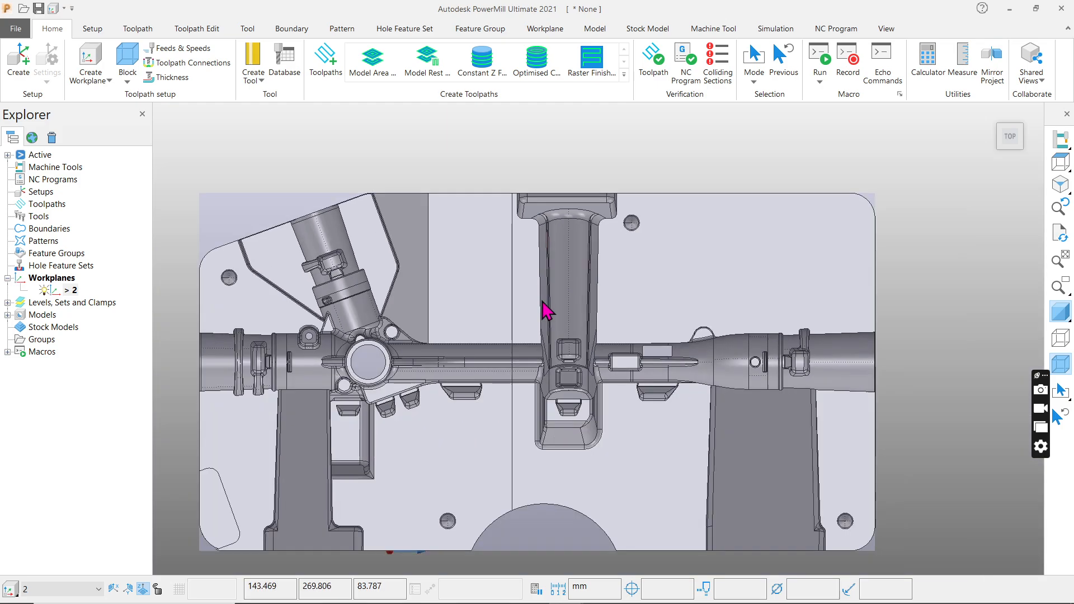
middle_drag(546, 308, 616, 433)
click(1060, 162)
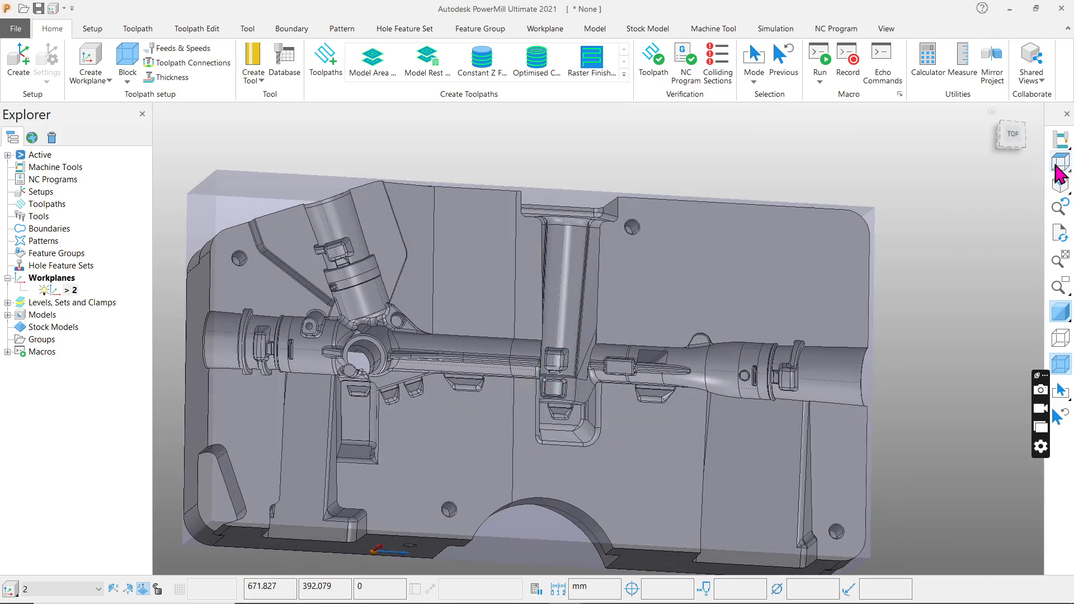
click(1060, 162)
middle_drag(595, 457, 907, 233)
click(1061, 162)
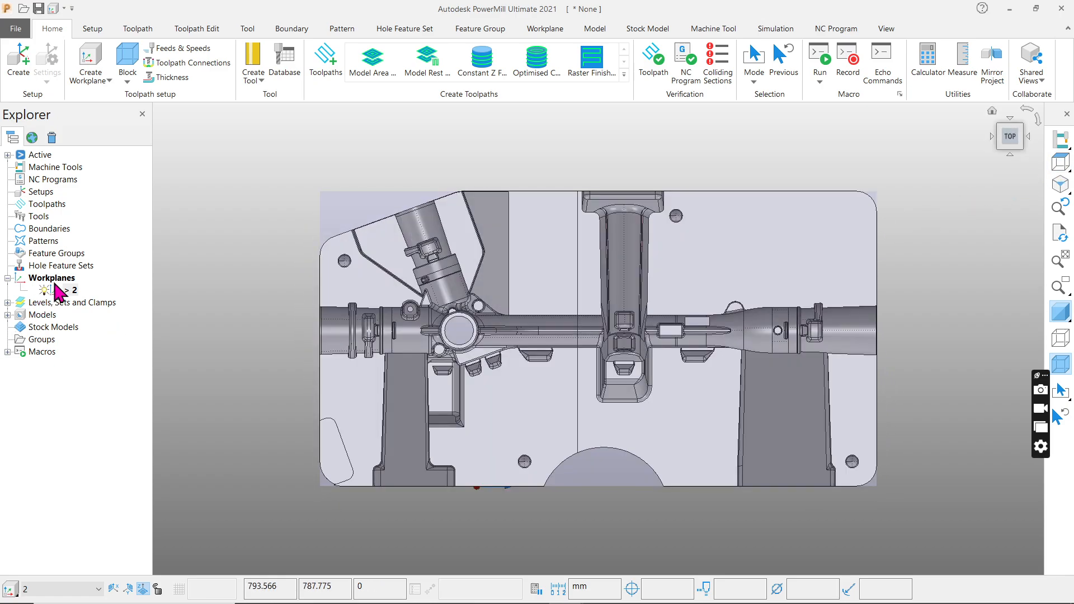
Create a workplane positioned using the block, at the centre point of the block's top face, and activate it.
right_click(60, 278)
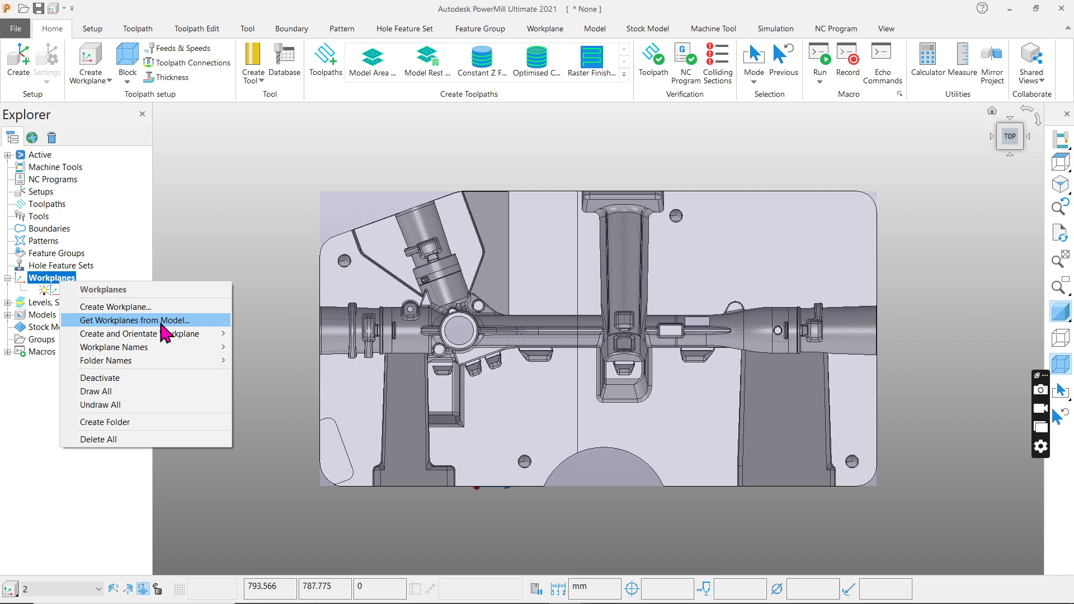
mouse_move(168, 335)
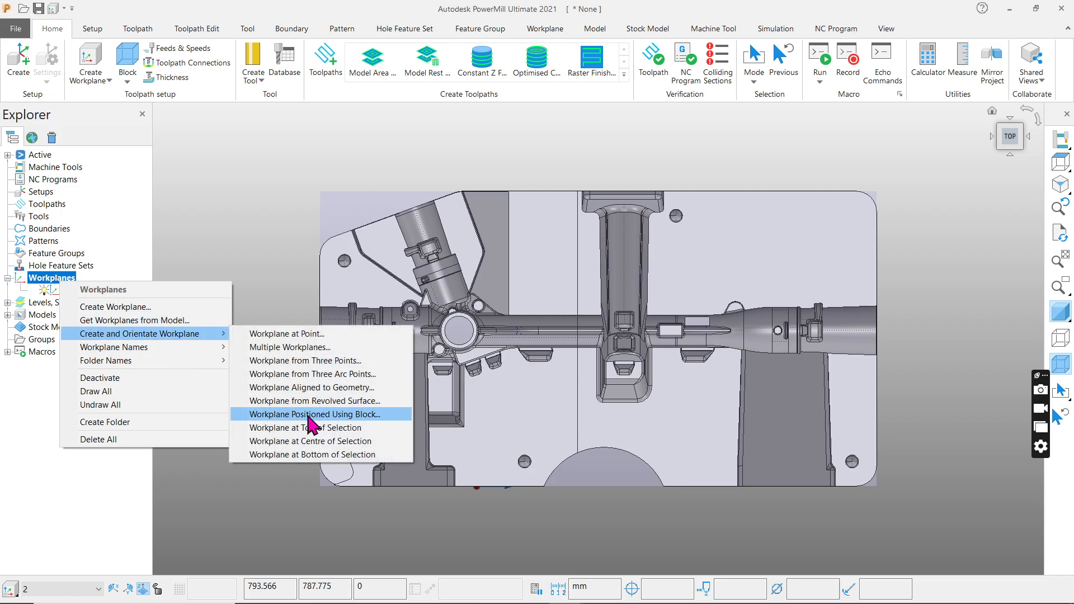
click(309, 415)
click(601, 339)
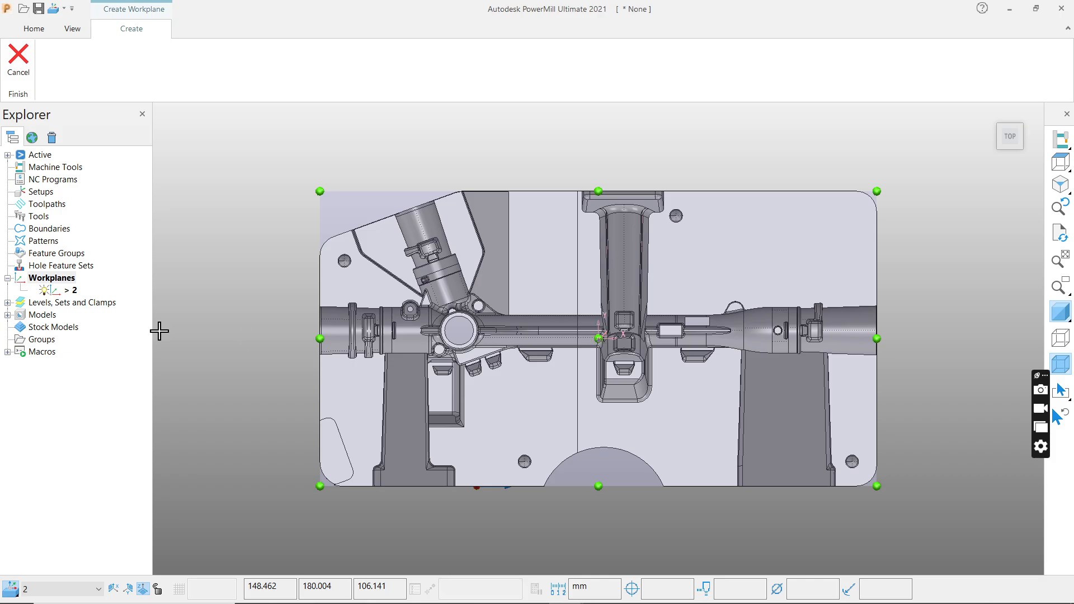
right_click(66, 303)
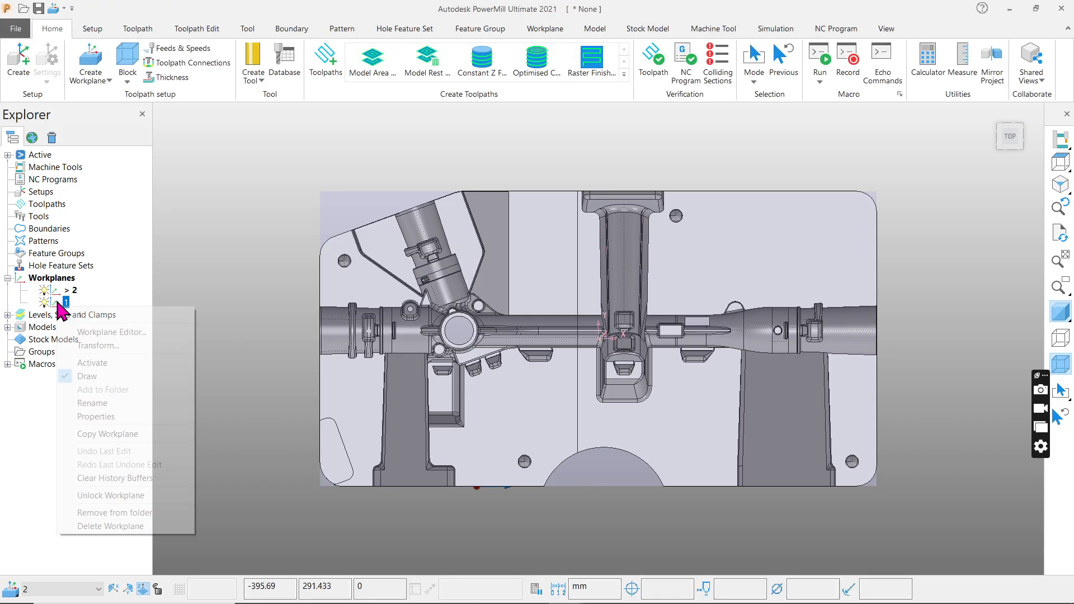
click(94, 364)
Recalculate the box block from the model in the newly activated workplane and accept it.
click(128, 61)
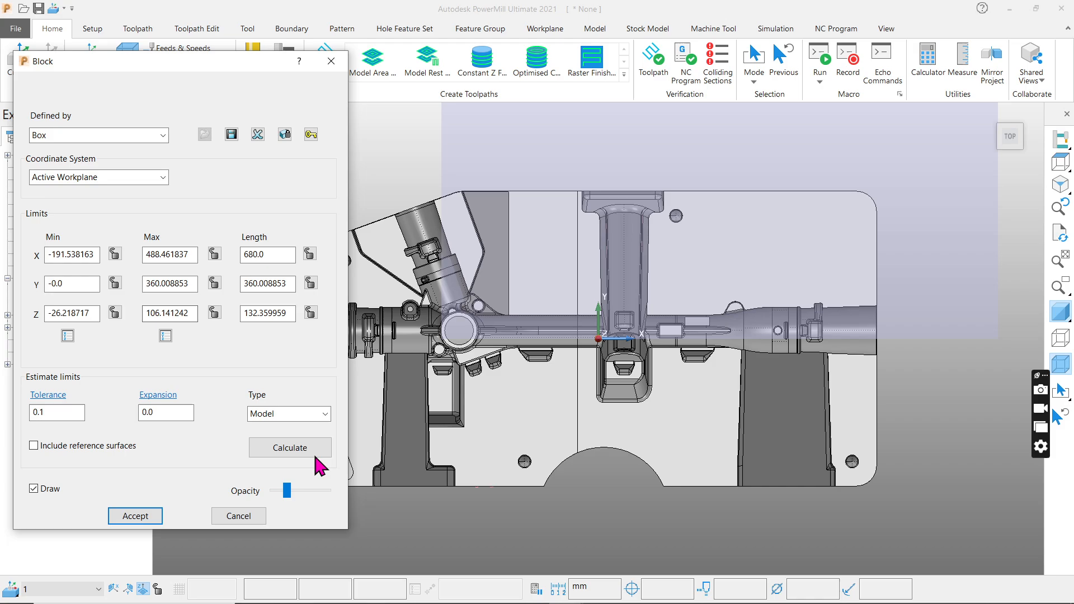
click(311, 450)
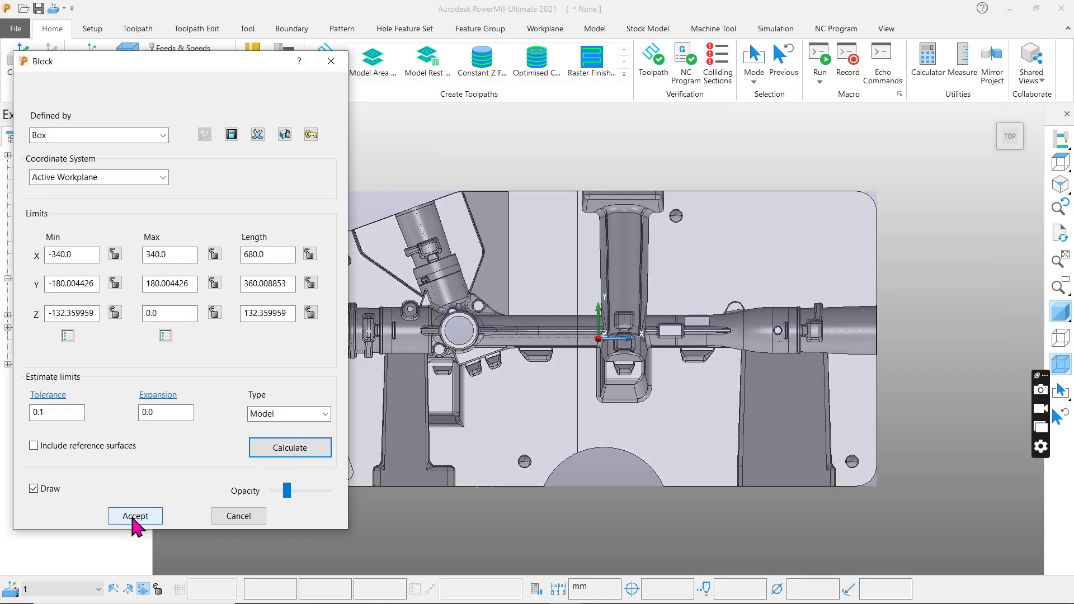
click(136, 518)
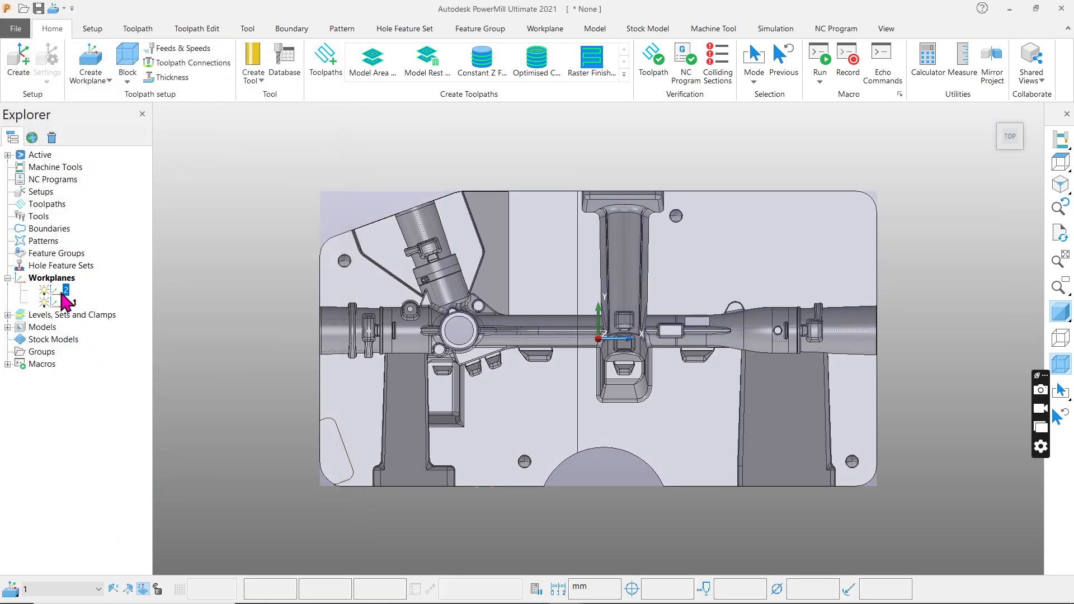
Delete workplane 2, recalculate the box block in workplane 1 and accept the block.
right_click(62, 292)
click(133, 515)
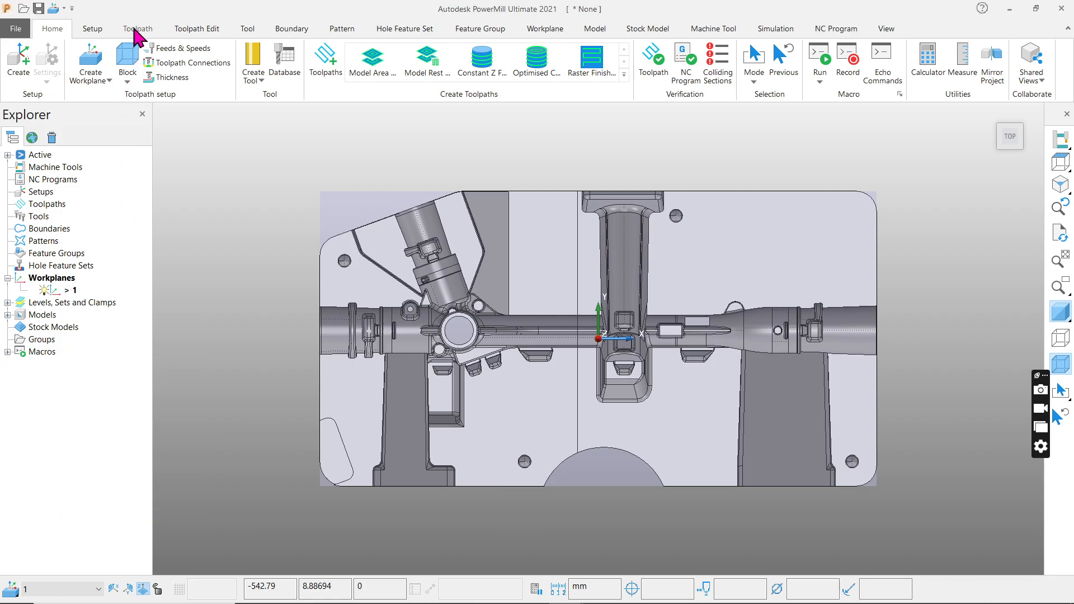
click(128, 61)
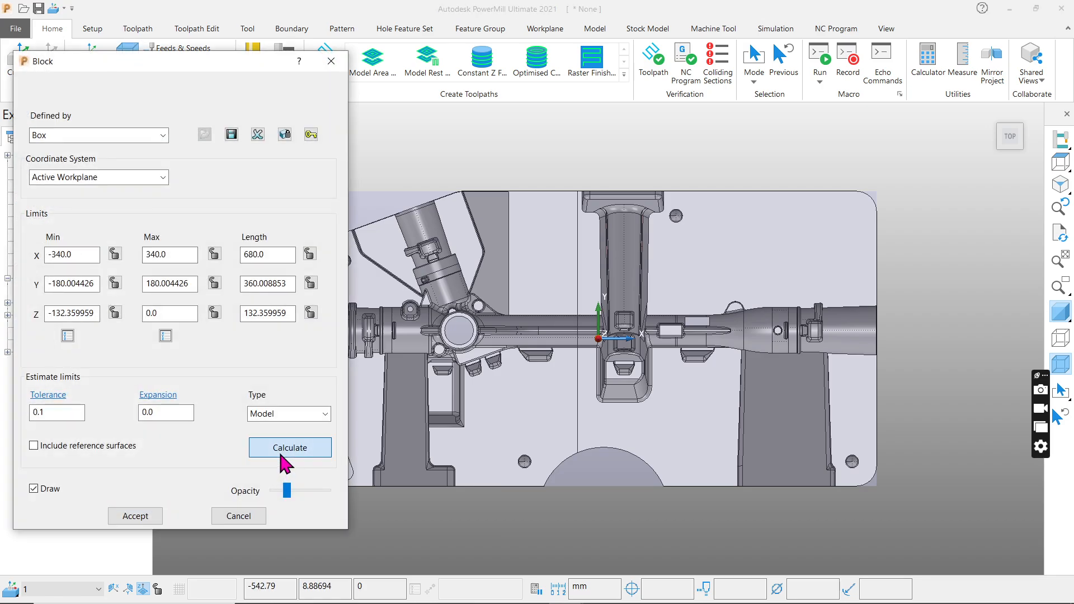
click(280, 450)
click(138, 516)
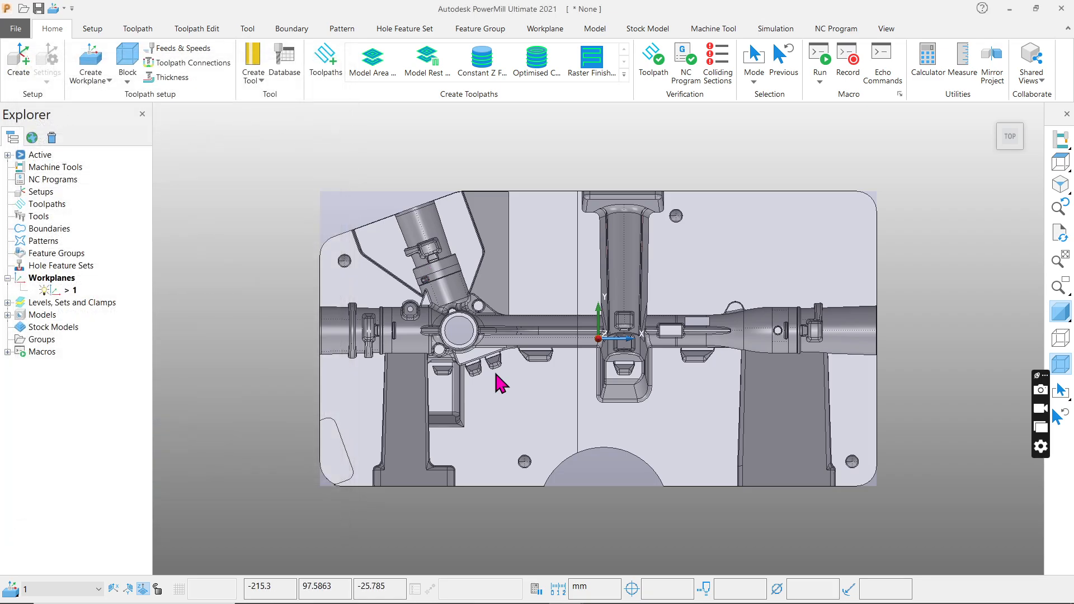
Examine the cavity block, its stock block and the centred workplane 1 in tilted, isometric and top views.
middle_drag(520, 431, 545, 322)
scroll(433, 356, up, 5)
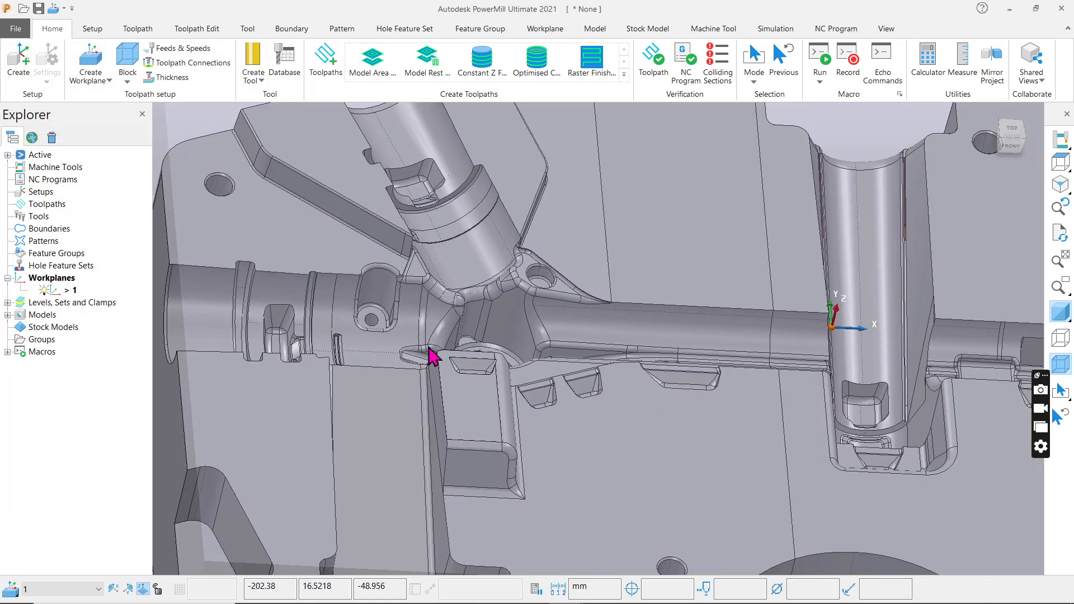
scroll(447, 403, down, 2)
middle_drag(448, 403, 498, 220)
click(1061, 185)
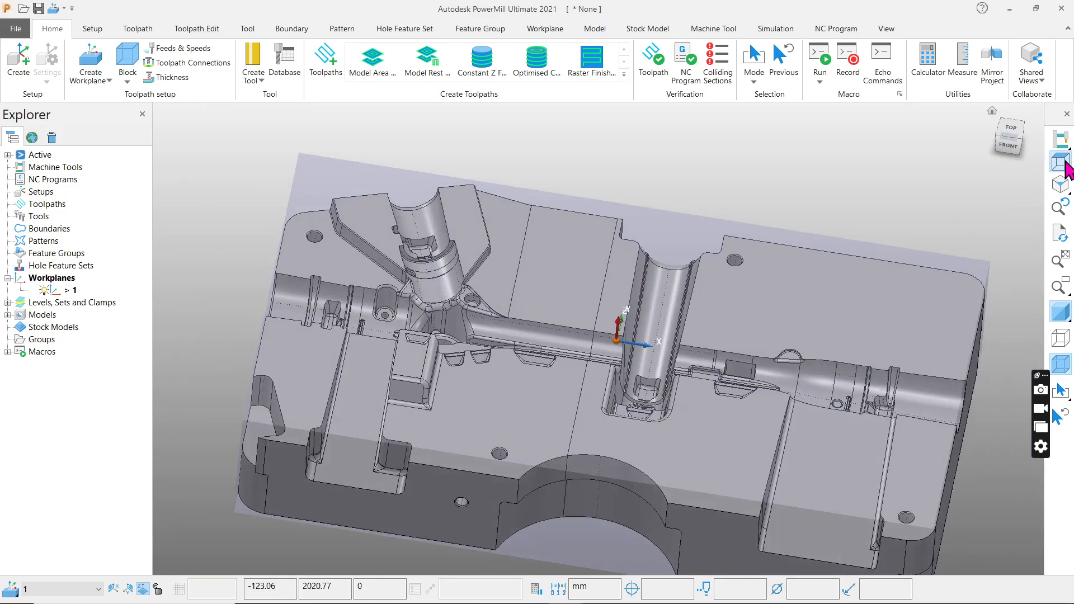
click(1065, 178)
click(1063, 164)
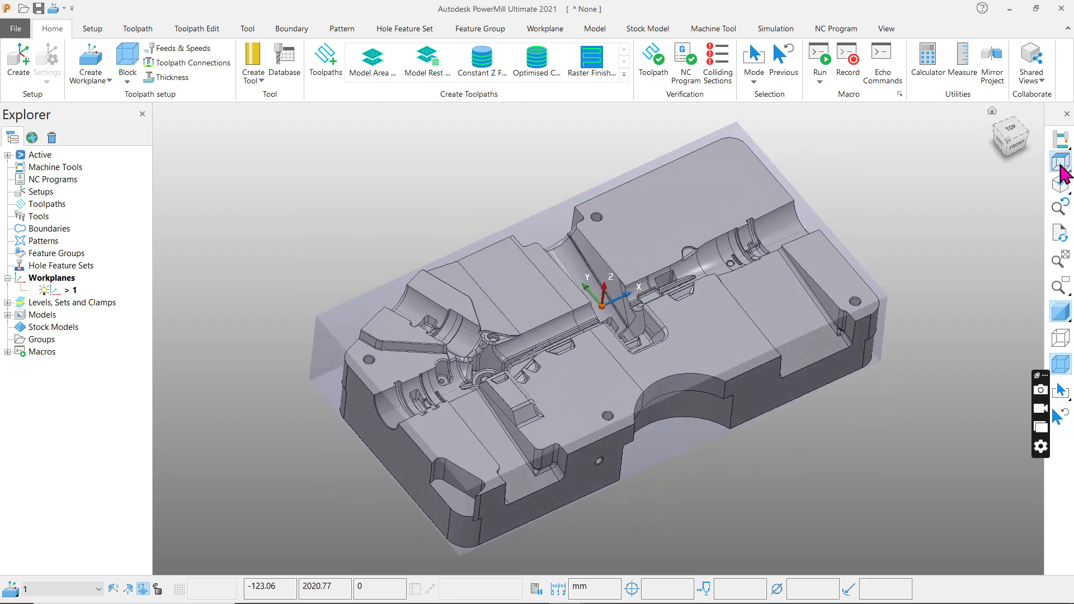
click(1060, 189)
click(1061, 165)
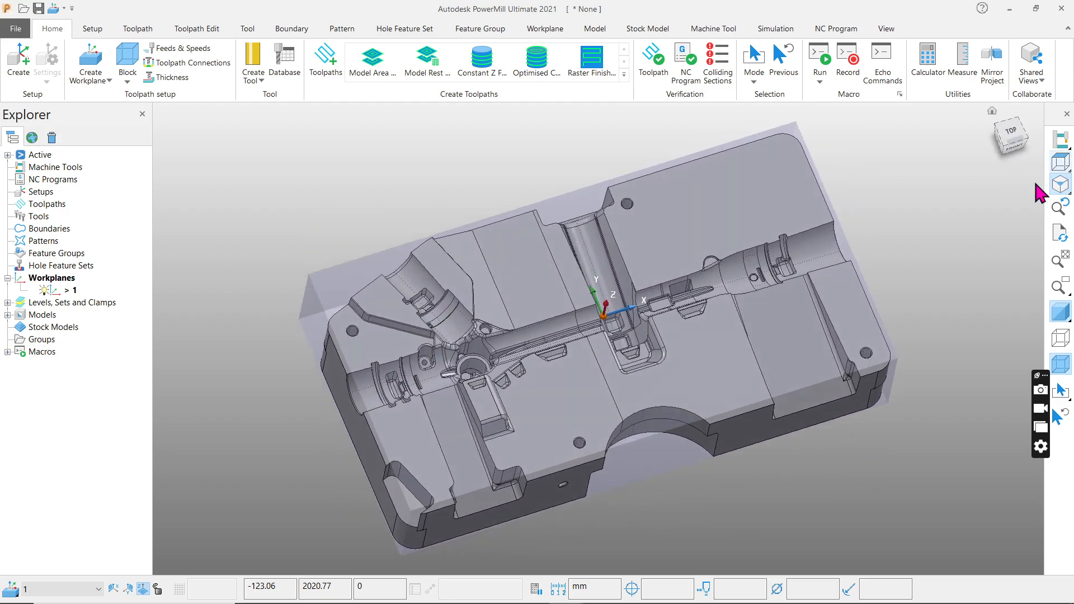
middle_drag(519, 426, 516, 373)
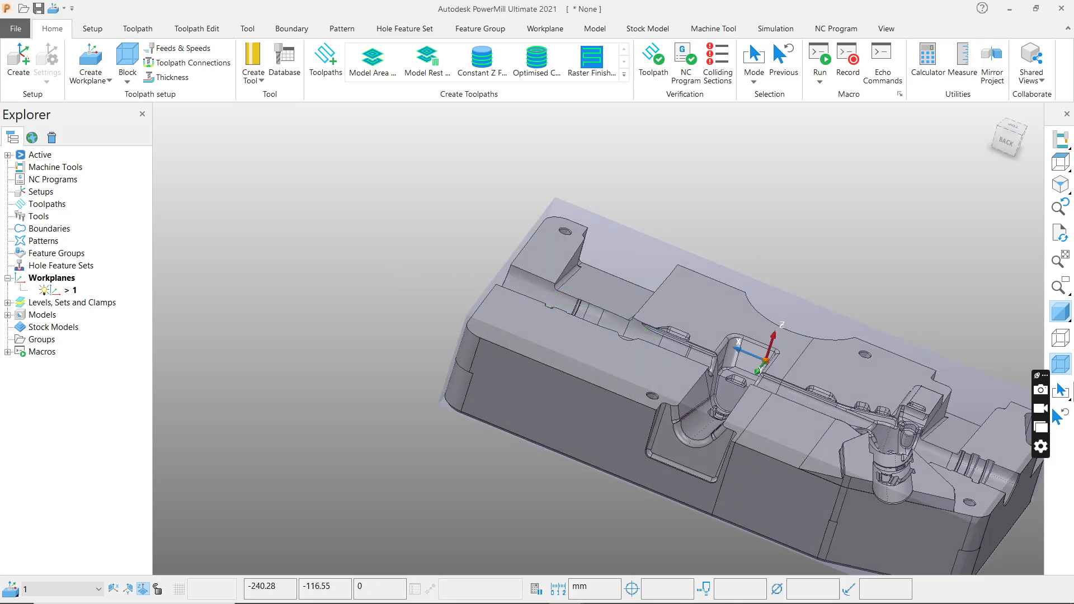
click(1061, 163)
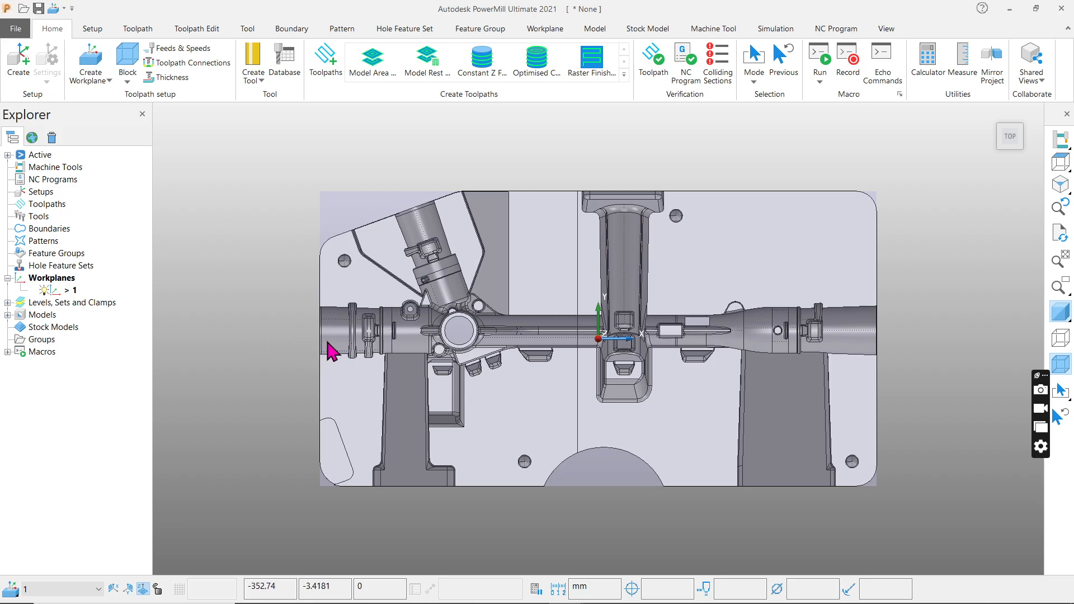
scroll(328, 337, up, 5)
scroll(273, 308, down, 4)
middle_drag(371, 267, 938, 208)
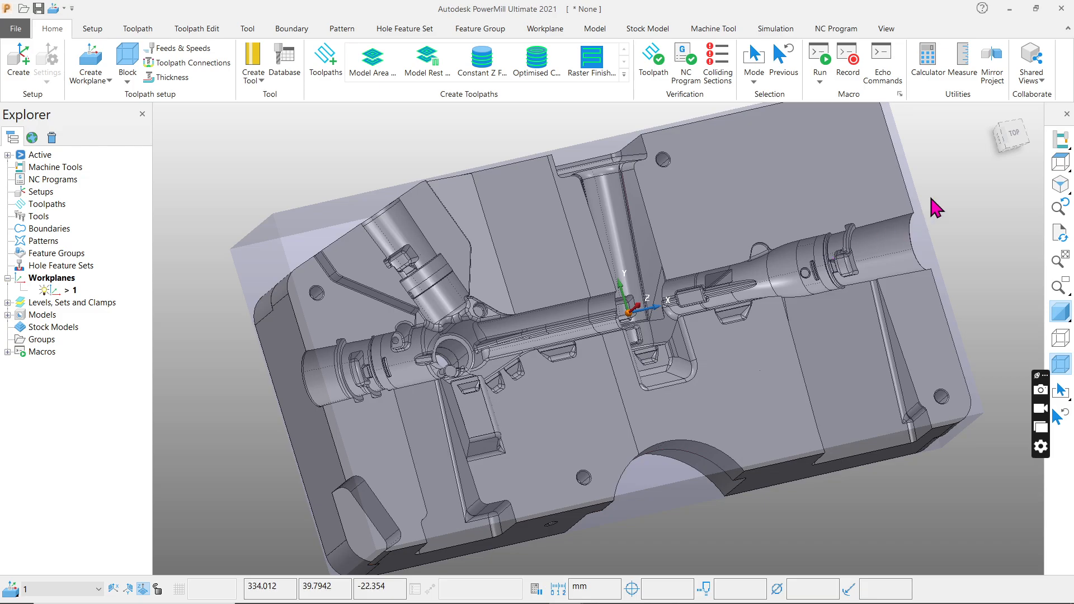
click(1062, 164)
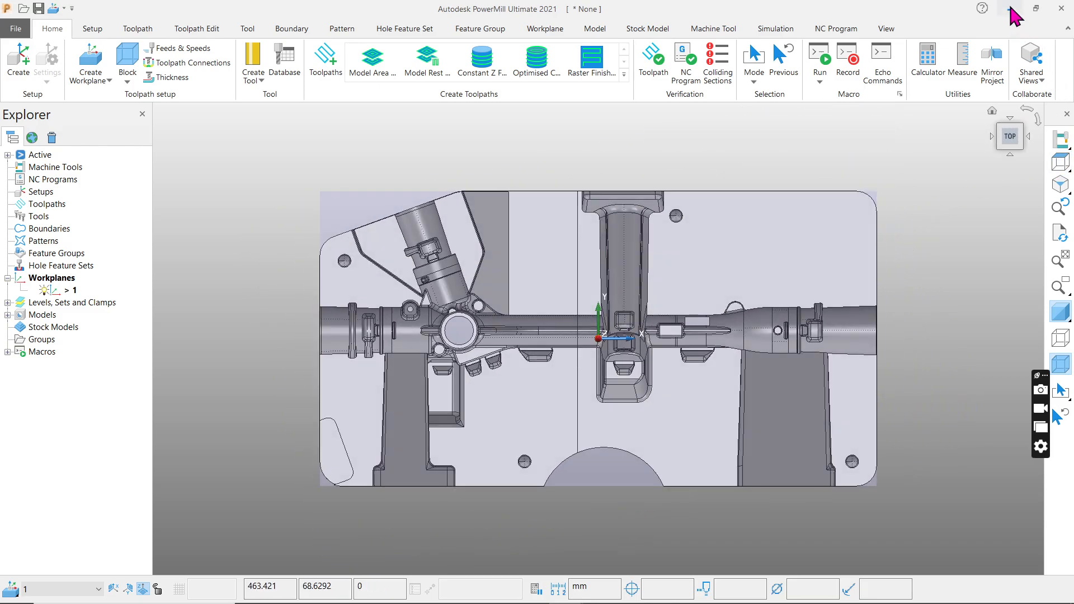
Switch to NX, examine the cavity block in model2.prt from tilted and side views, and minimise the open windows to the desktop.
click(1011, 9)
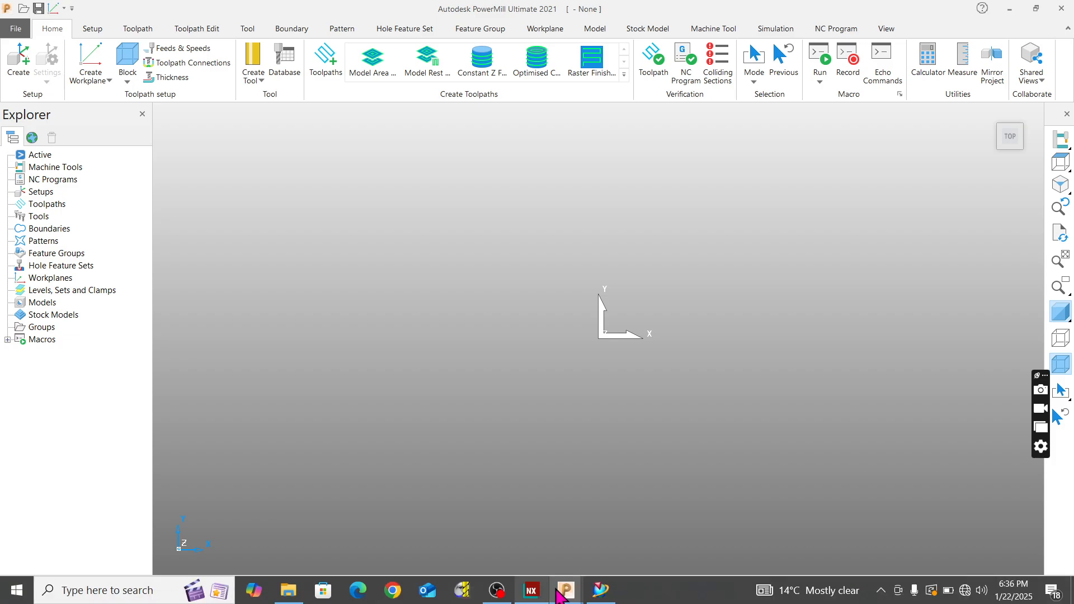
mouse_move(531, 591)
click(532, 552)
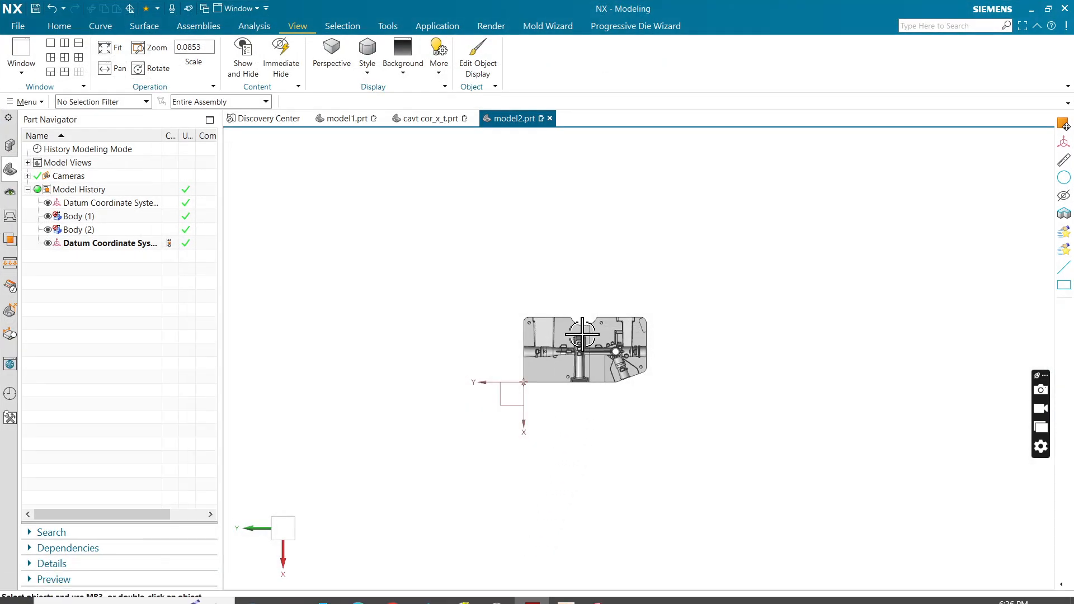
scroll(577, 381, up, 5)
middle_drag(577, 380, 774, 365)
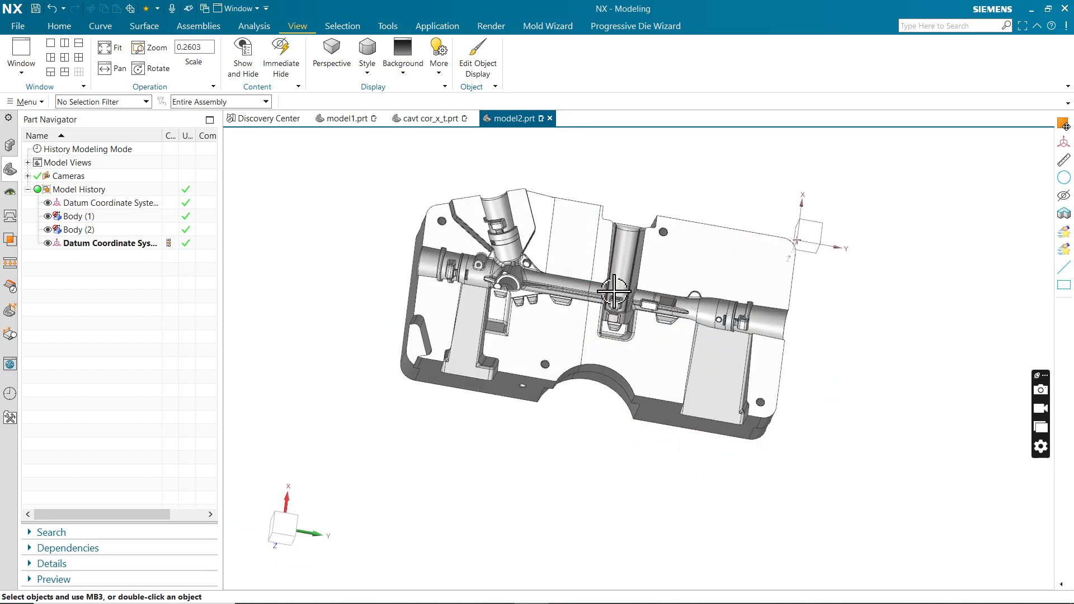
middle_drag(614, 291, 578, 315)
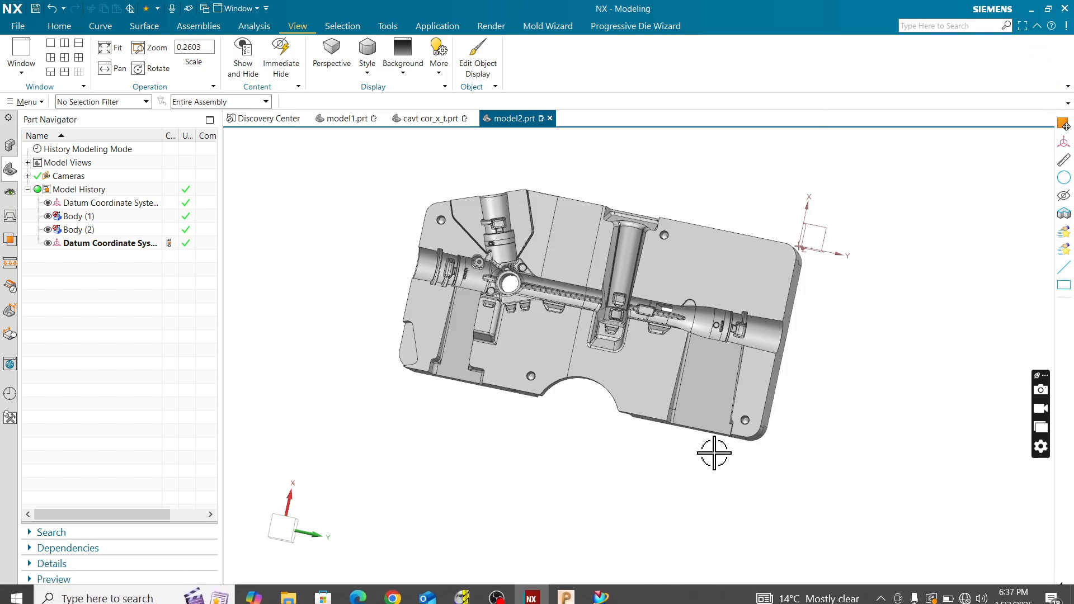
mouse_move(530, 592)
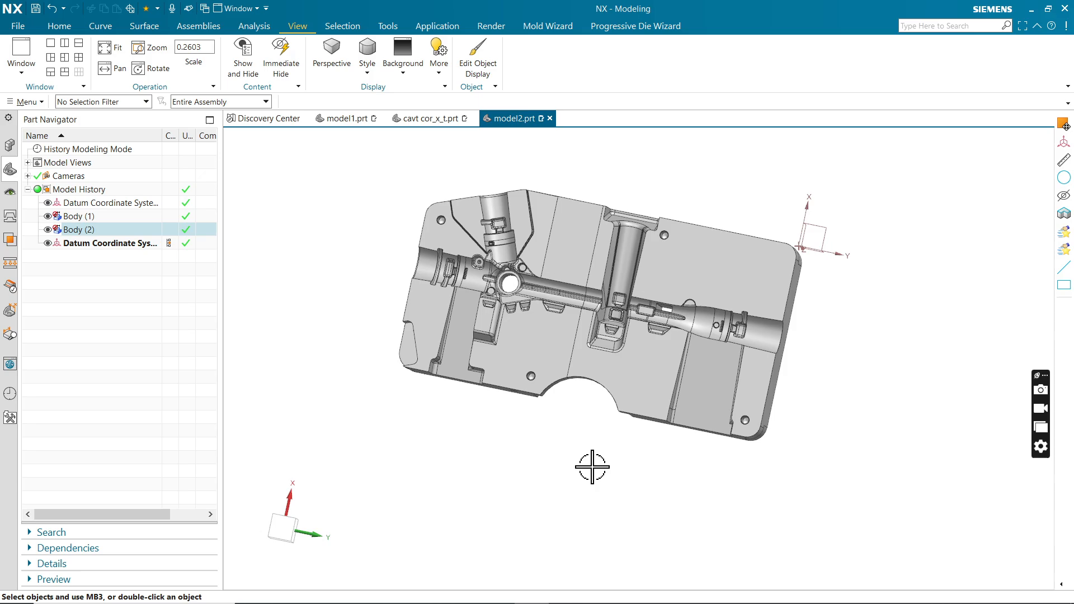
middle_drag(587, 463, 639, 421)
scroll(568, 288, up, 3)
scroll(520, 362, down, 2)
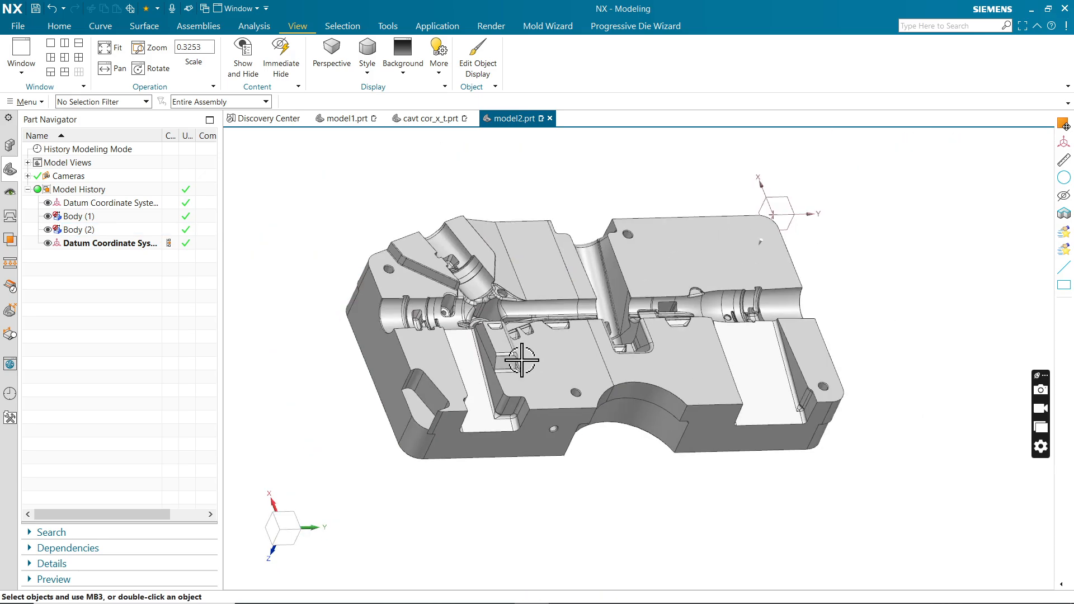
middle_drag(707, 374, 925, 207)
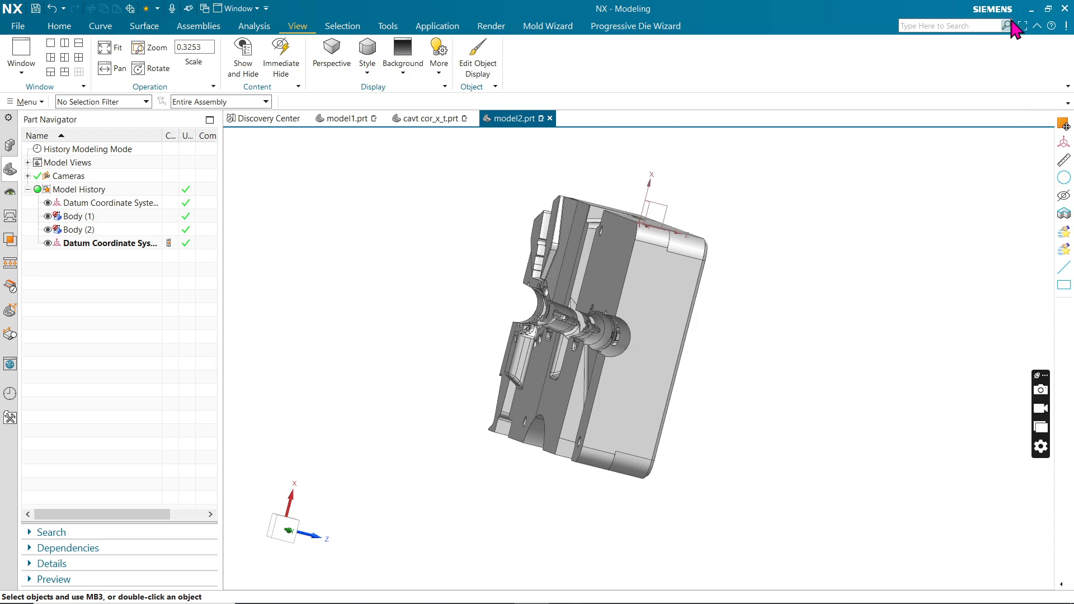
click(1030, 13)
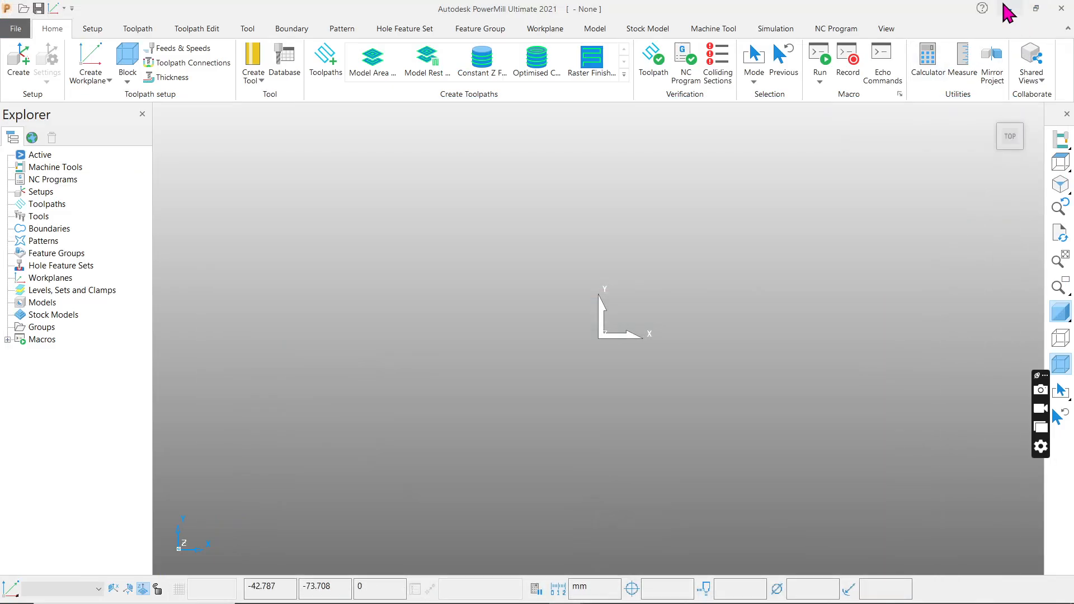
click(1008, 10)
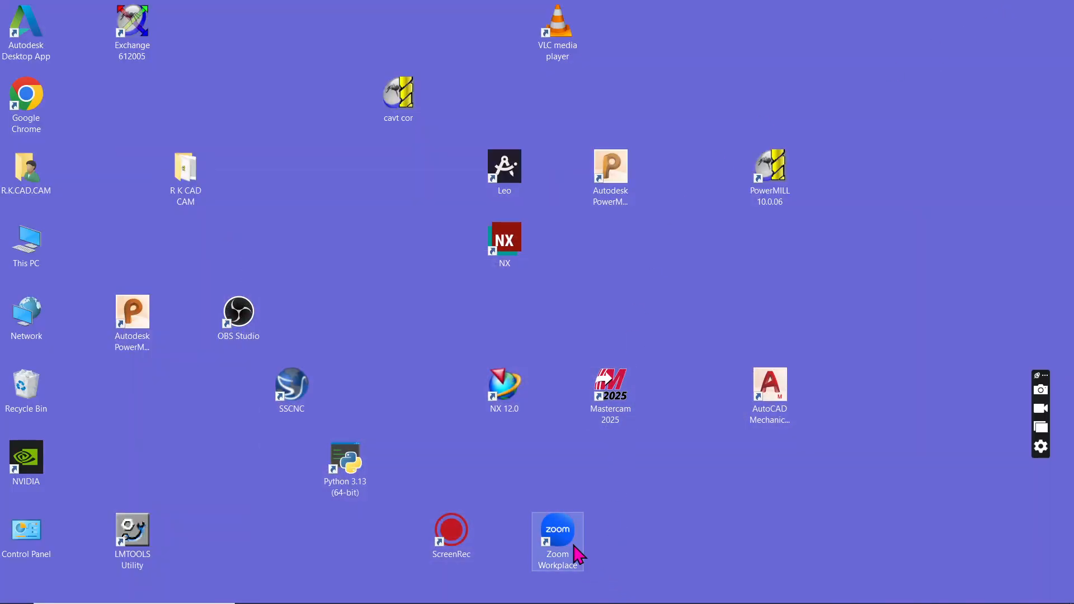
Place the desktop's cavt cor and R K CAD CAM icons beside Exchange 612005, Leo further left, and Zoom Workplace, NX and PowerMILL 10.0.06 further right.
drag(566, 541, 943, 329)
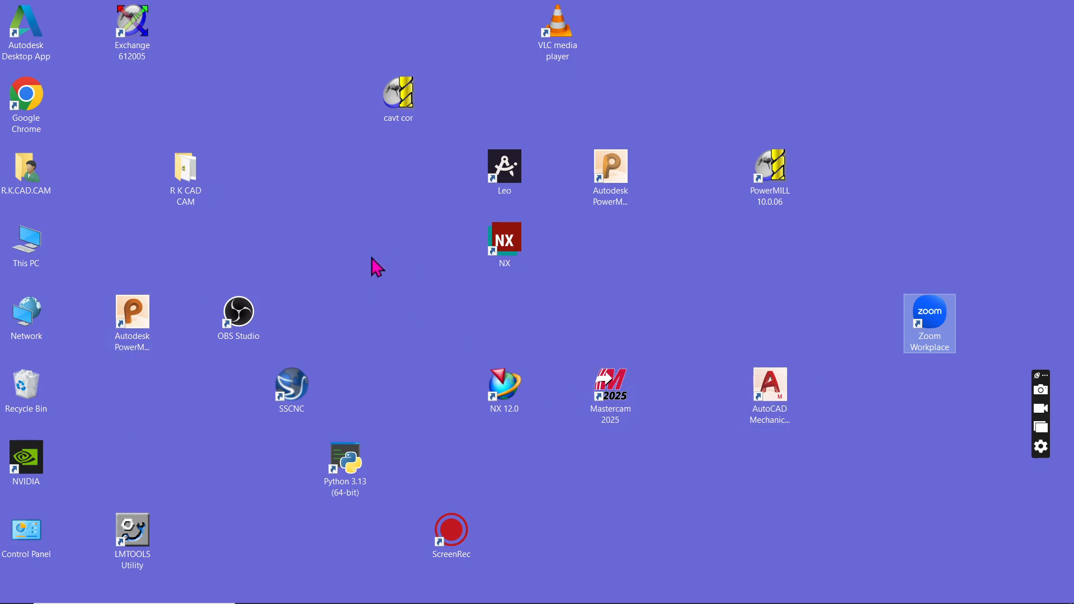
drag(397, 95, 178, 34)
drag(190, 171, 306, 53)
drag(523, 174, 358, 173)
drag(487, 241, 752, 241)
drag(774, 172, 877, 180)
drag(781, 242, 835, 246)
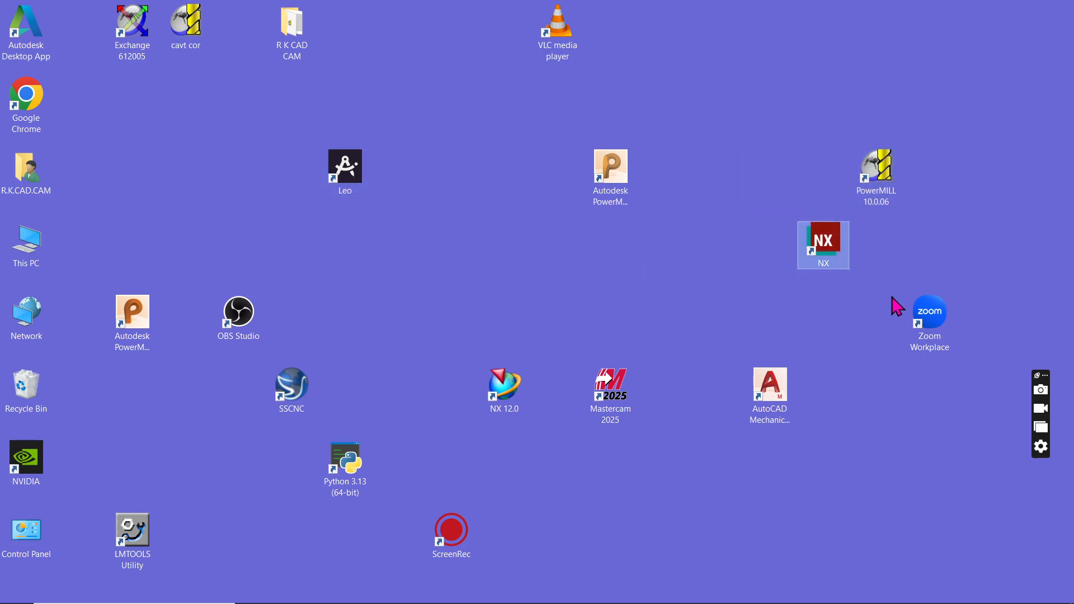
Group the AutoCAD, Mastercam 2025, NX 12.0 and both Autodesk PowerMill shortcuts around the NX shortcut, and move Python 3.13 to the desktop's middle.
drag(791, 407, 894, 339)
drag(628, 406, 775, 343)
drag(504, 392, 778, 404)
drag(611, 167, 773, 184)
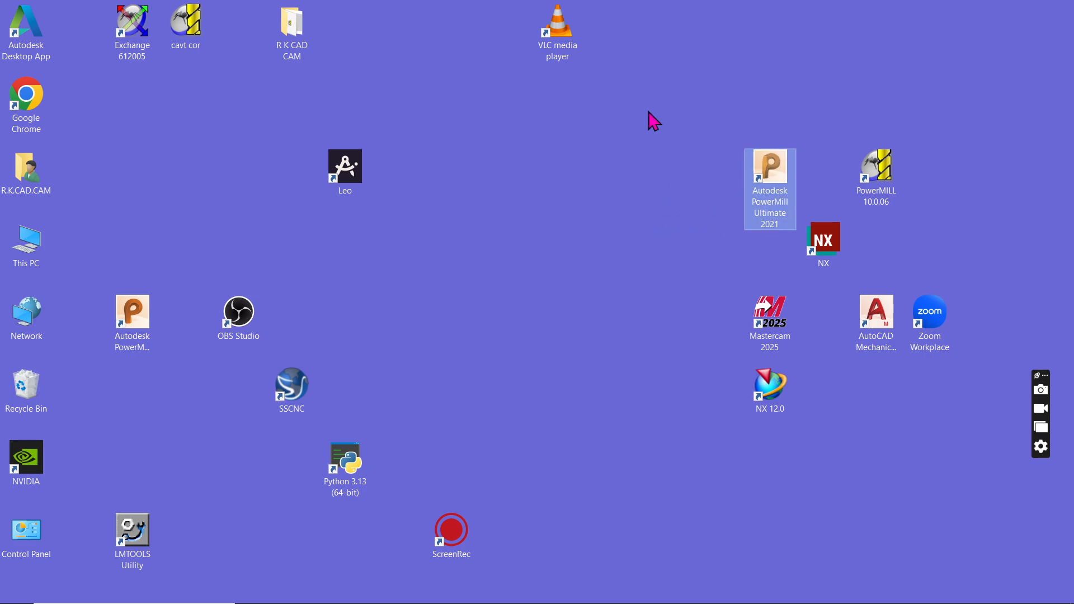
drag(139, 336, 726, 271)
drag(335, 482, 551, 339)
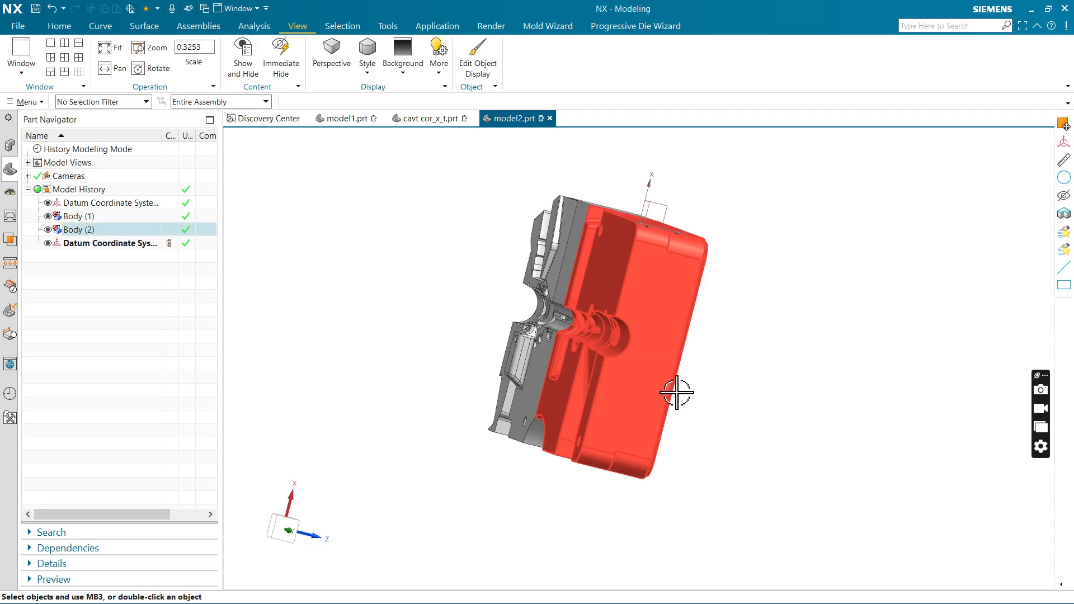
Return to NX, examine the cavity block in a squared top view and tilted views, and minimise NX.
middle_drag(678, 391, 745, 364)
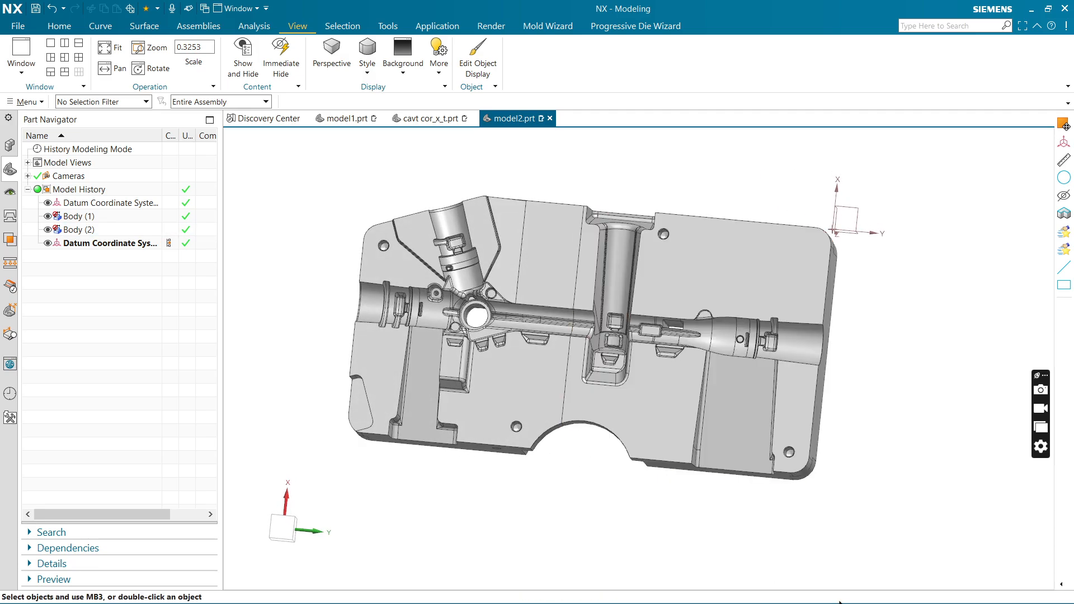
key(F8)
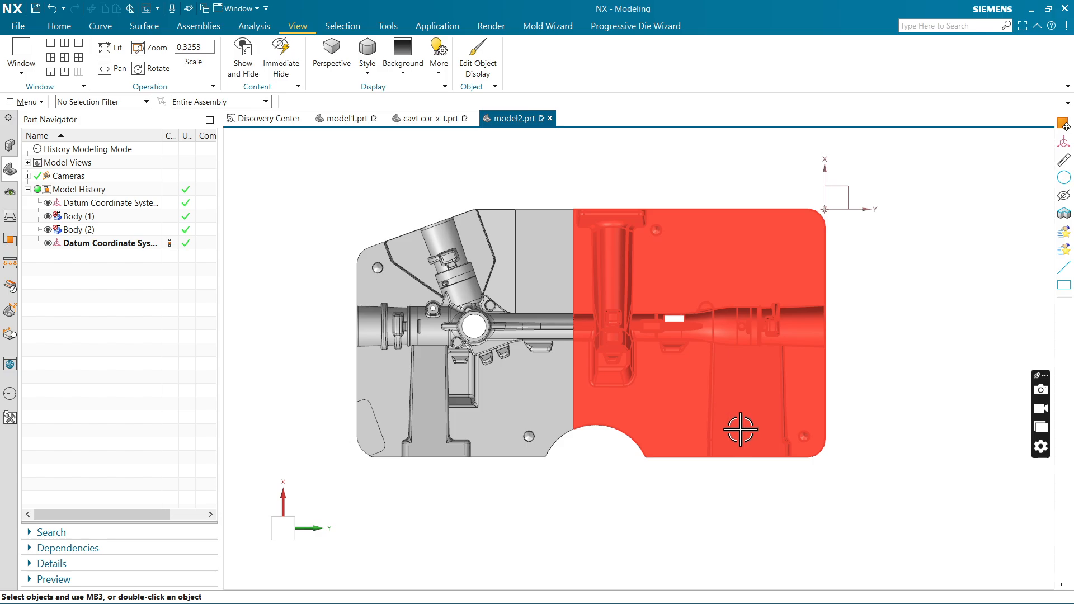
middle_drag(639, 438, 659, 389)
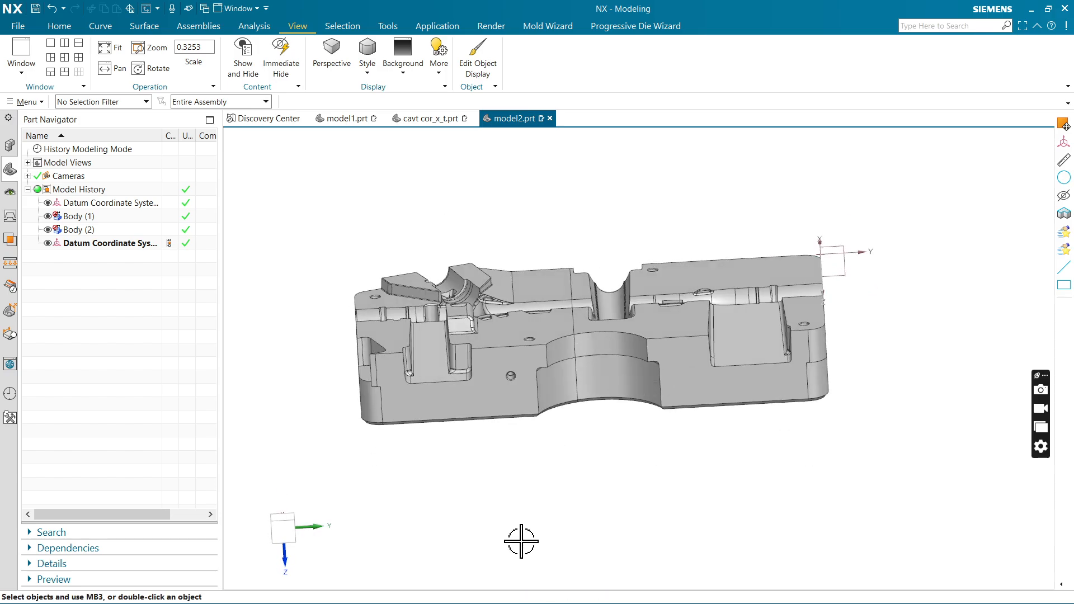
middle_drag(614, 437, 1000, 157)
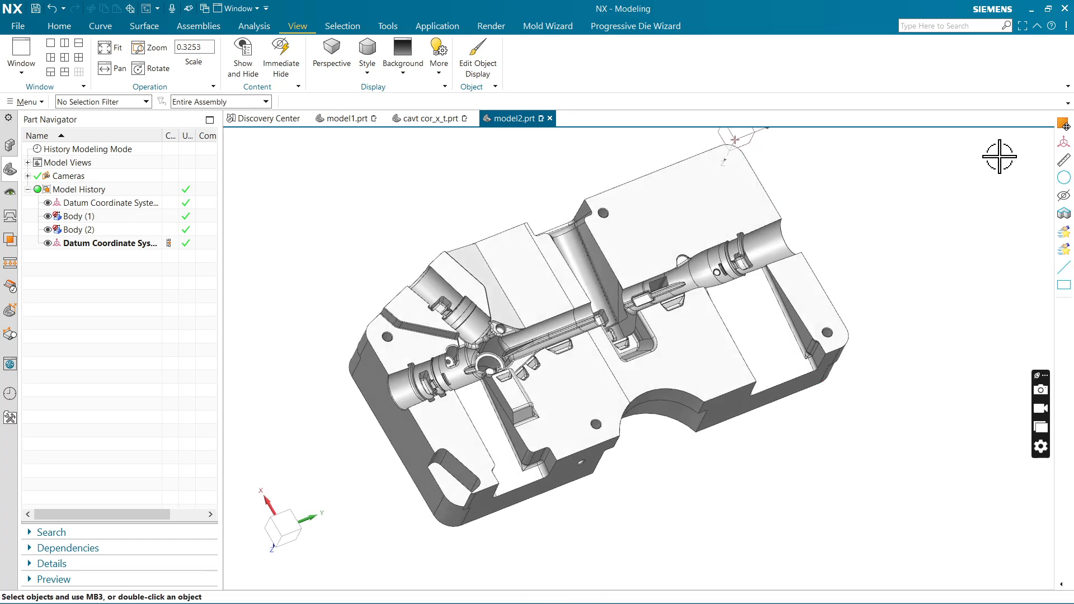
click(1033, 9)
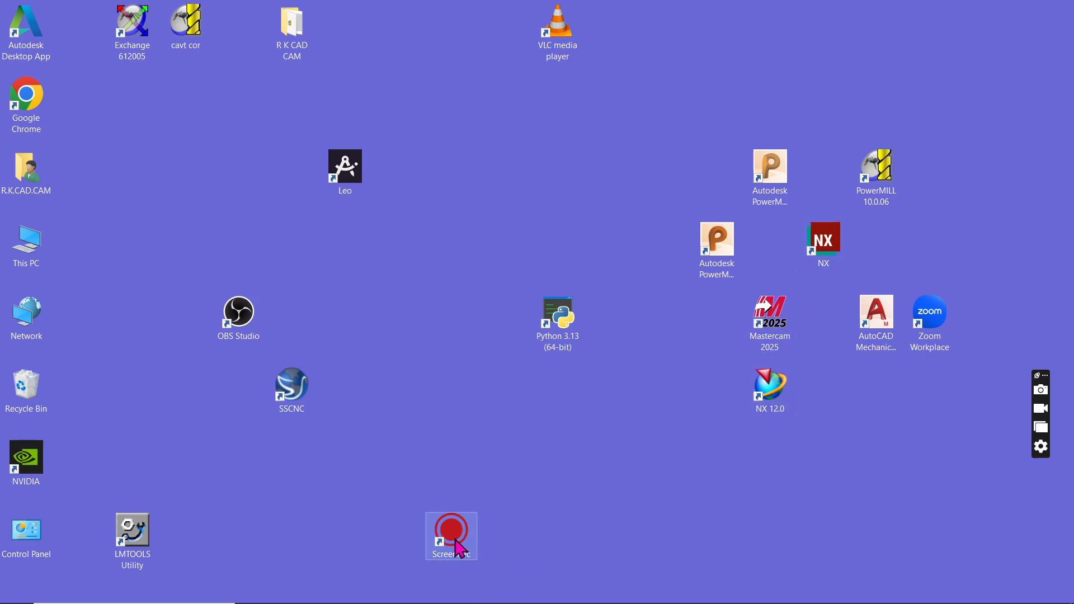
Move the ScreenRec desktop shortcut next to the NX 12.0 shortcut.
drag(456, 547, 668, 400)
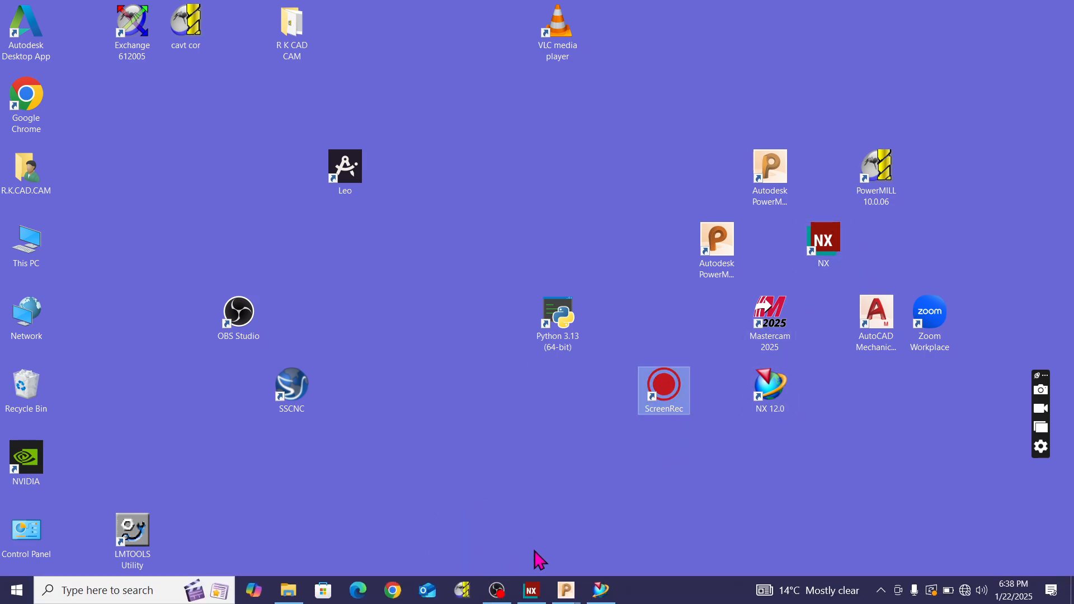
mouse_move(568, 603)
click(498, 591)
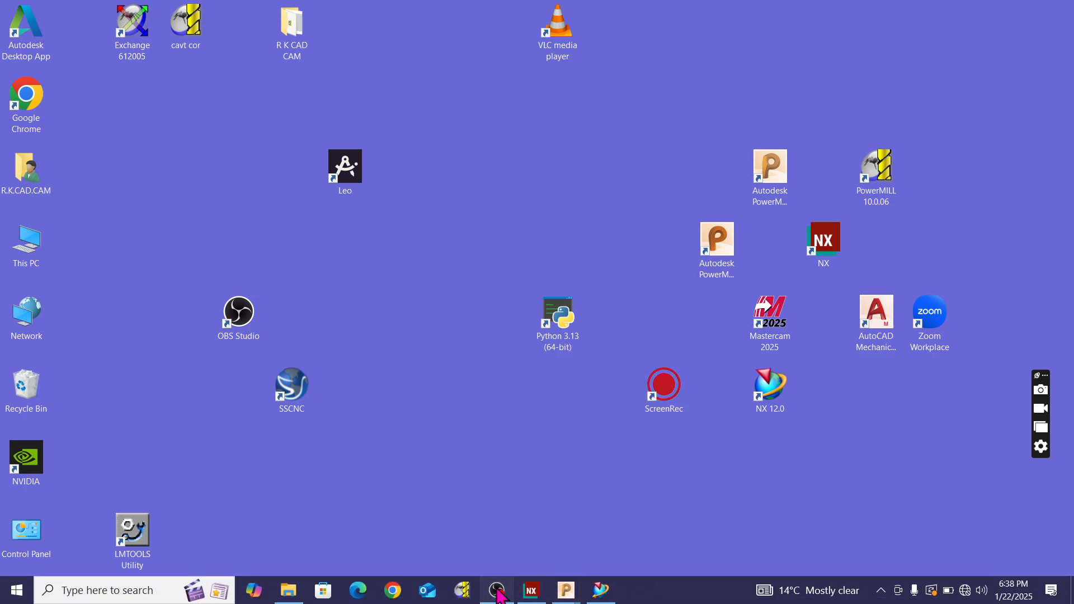